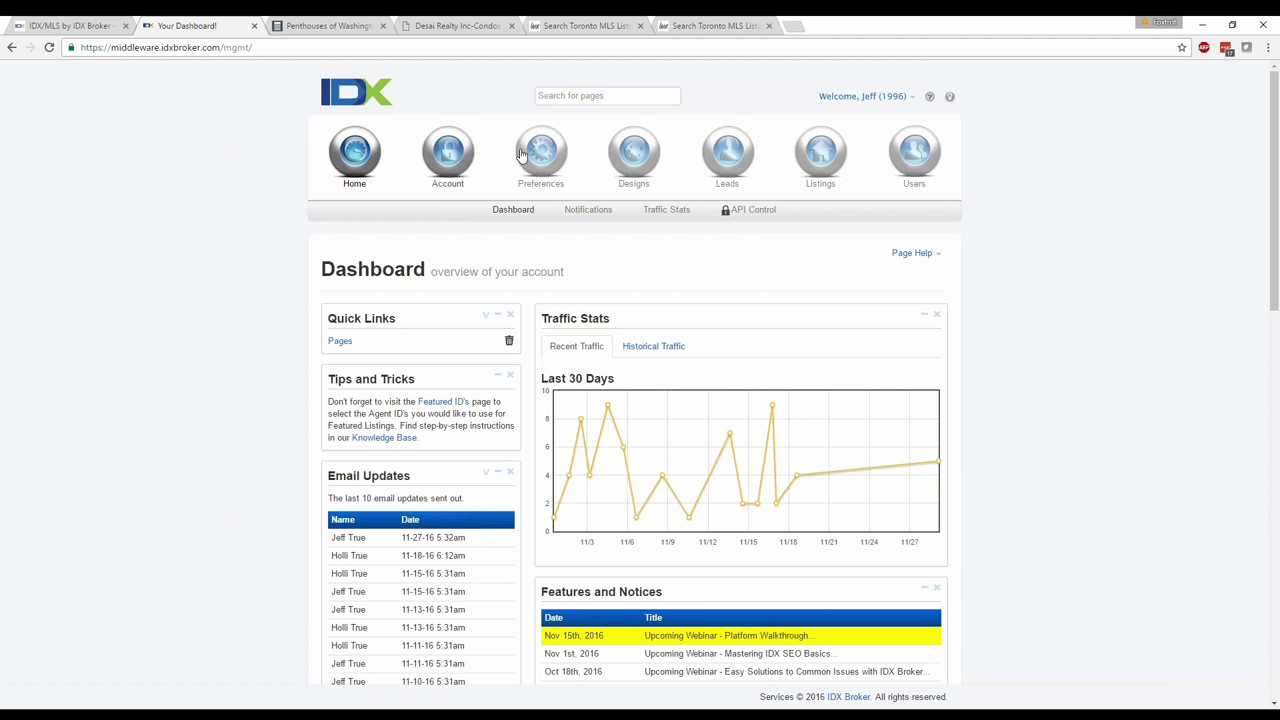
Start a new widget from Designs > Widgets > Create and set its type to Carousel.
{"action": "mouse_move", "coordinate": [634, 153]}
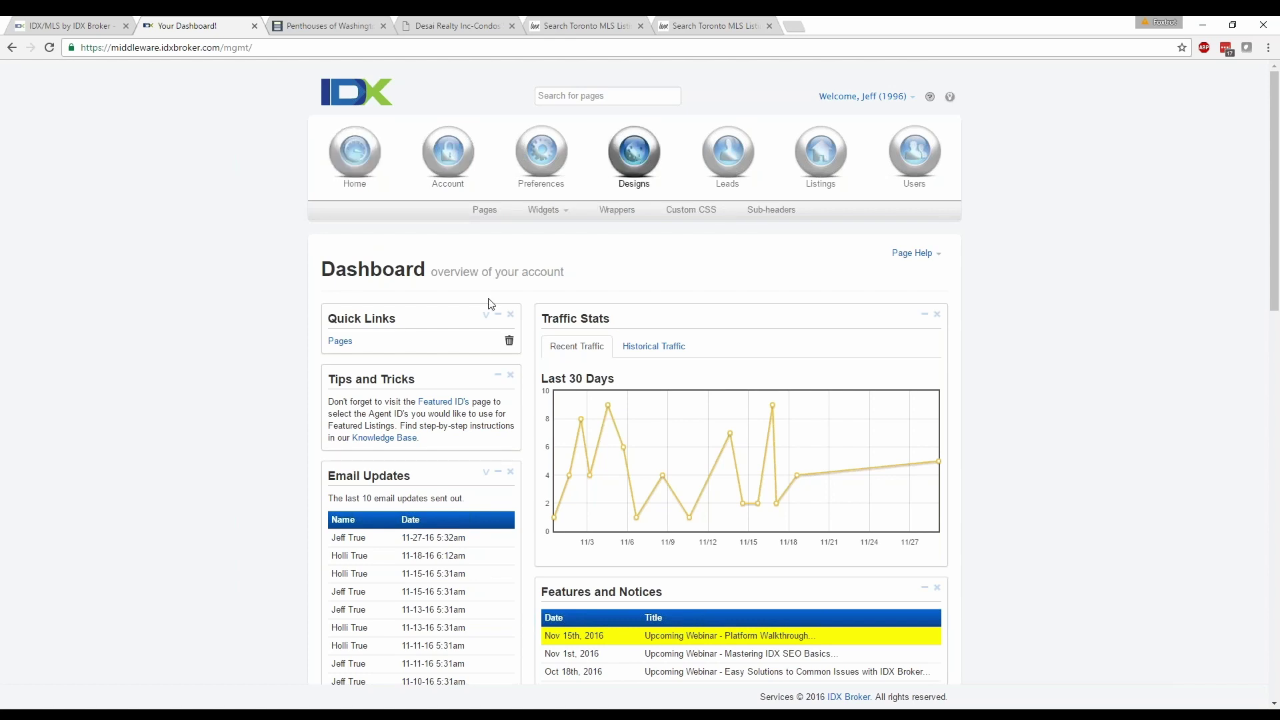
{"action": "mouse_move", "coordinate": [548, 210]}
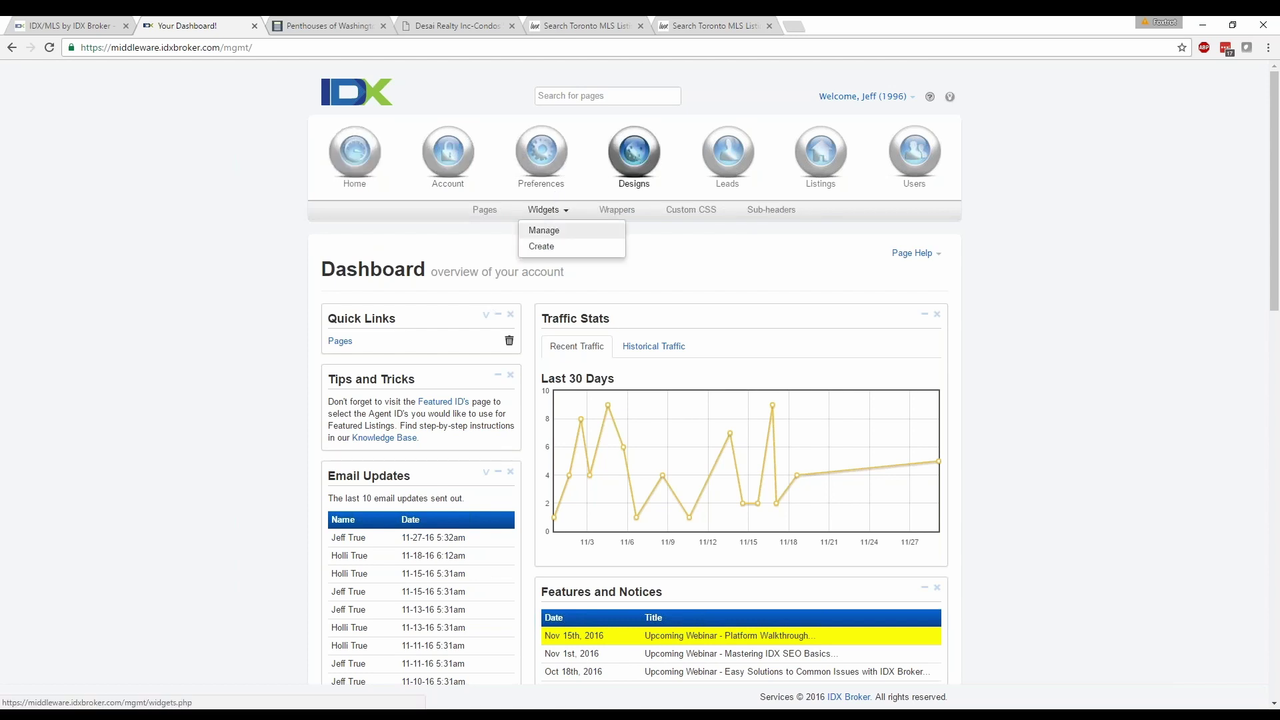
{"action": "left_click", "coordinate": [540, 247]}
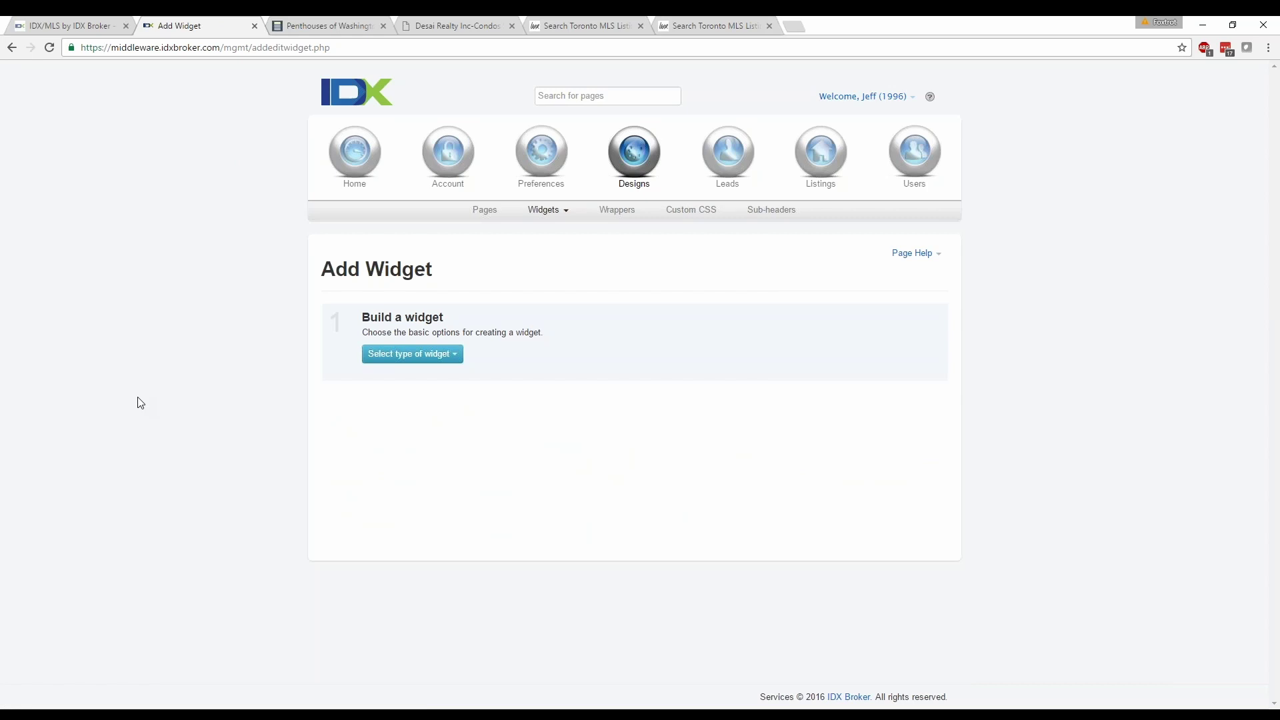
{"action": "left_click", "coordinate": [393, 364]}
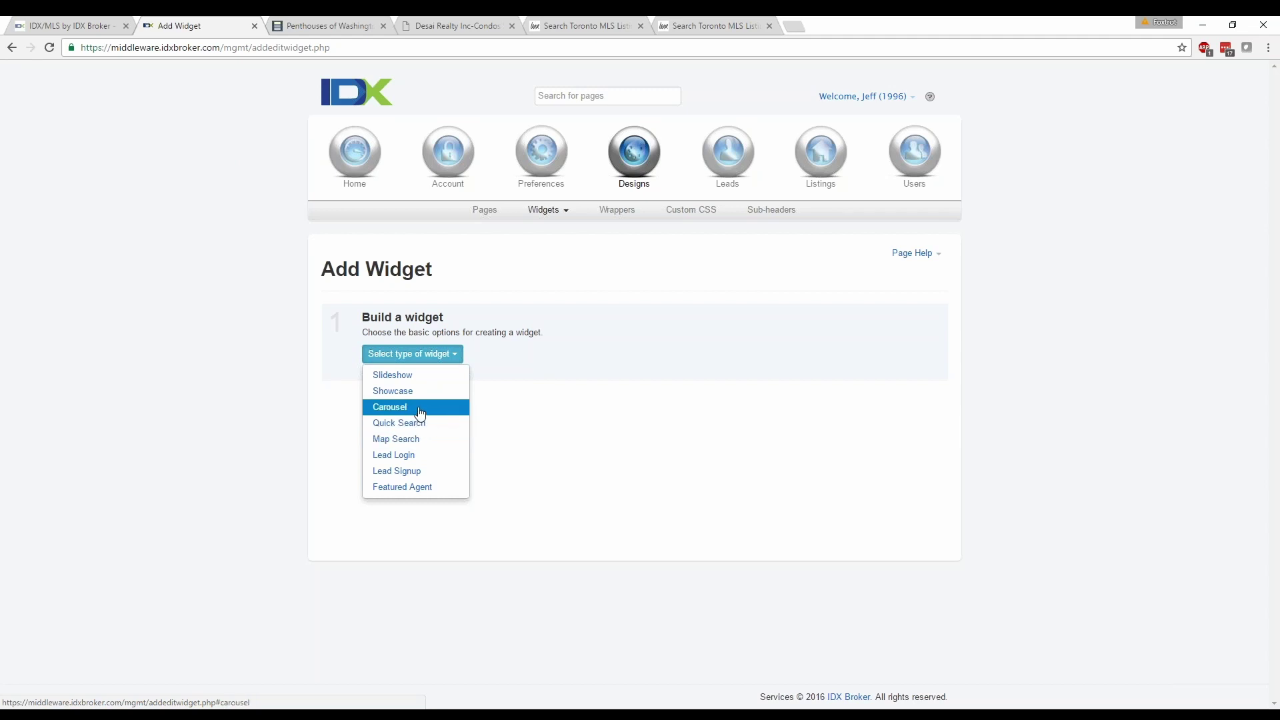
{"action": "left_click", "coordinate": [420, 414]}
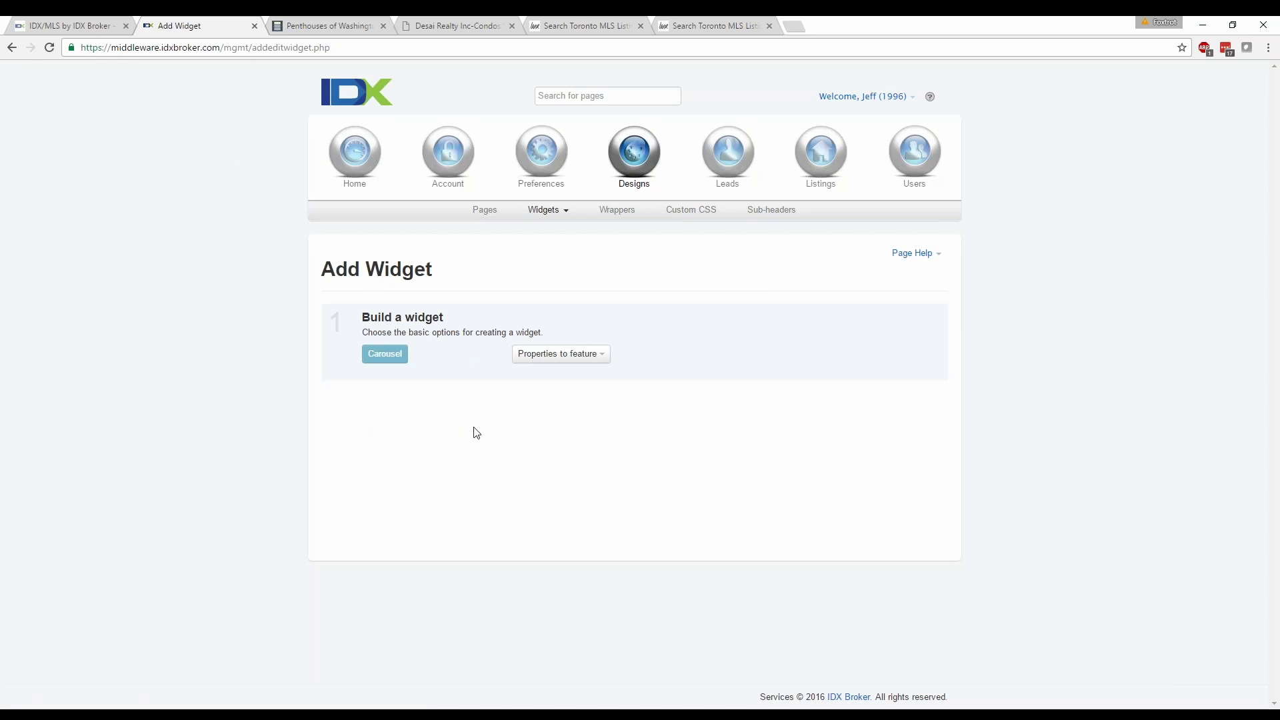
Feature properties from a Custom Search based on the Advanced Search page.
{"action": "left_click", "coordinate": [559, 359]}
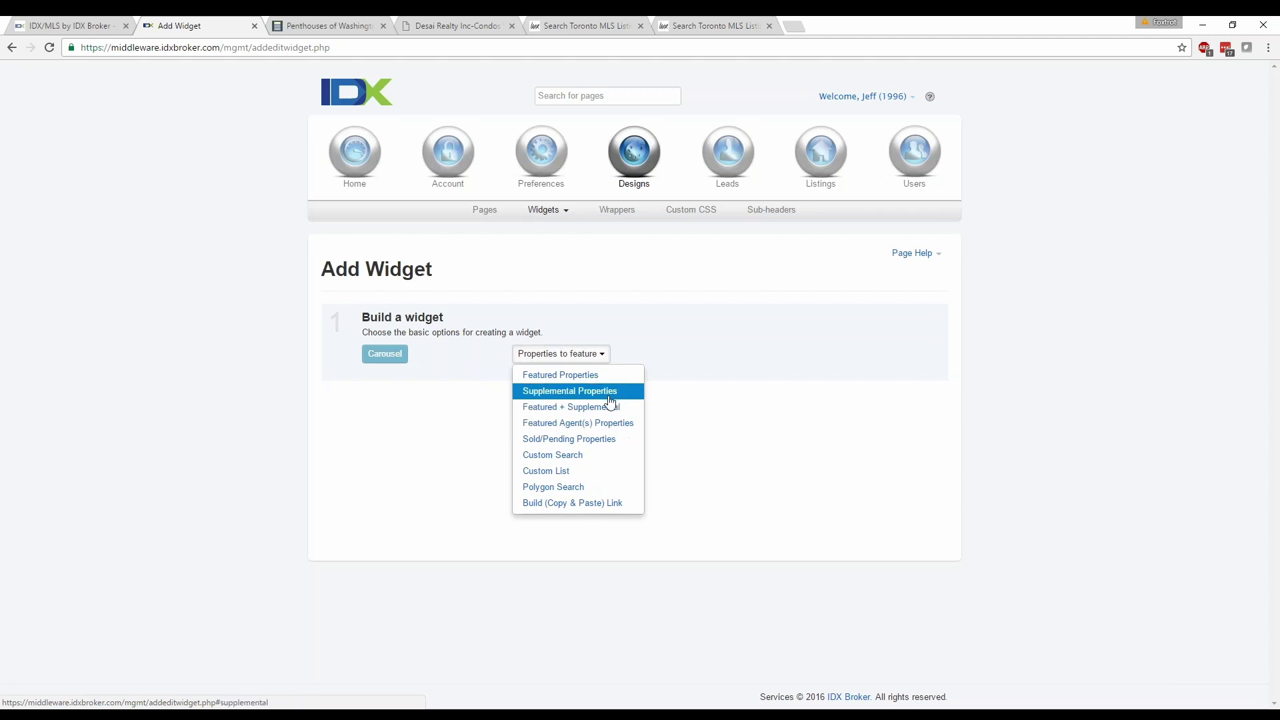
{"action": "left_click", "coordinate": [578, 460]}
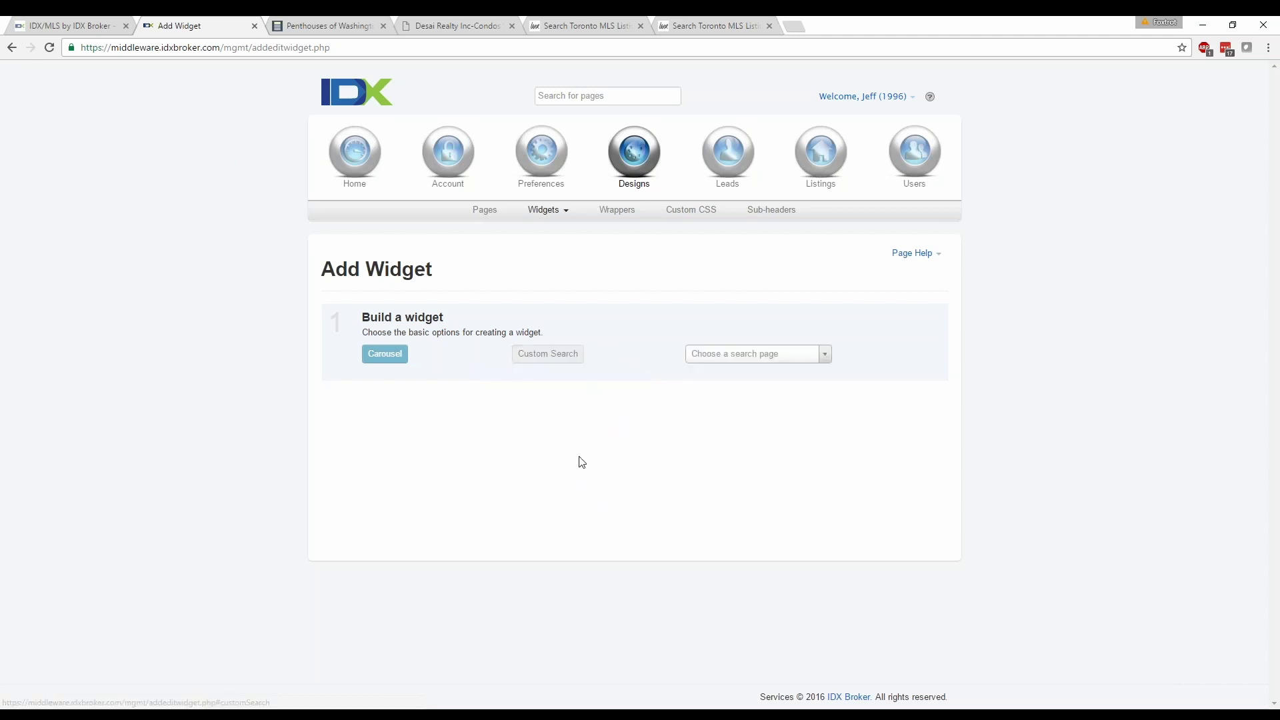
{"action": "left_click", "coordinate": [805, 355]}
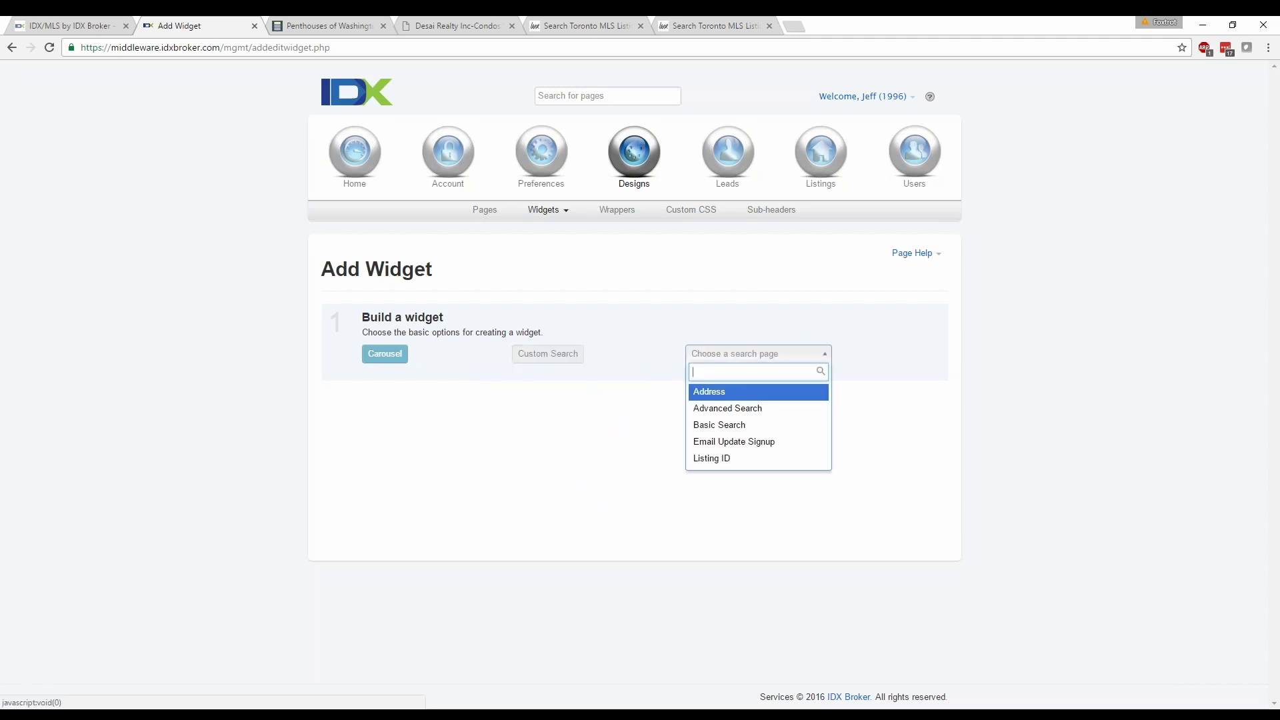
{"action": "left_click", "coordinate": [766, 406]}
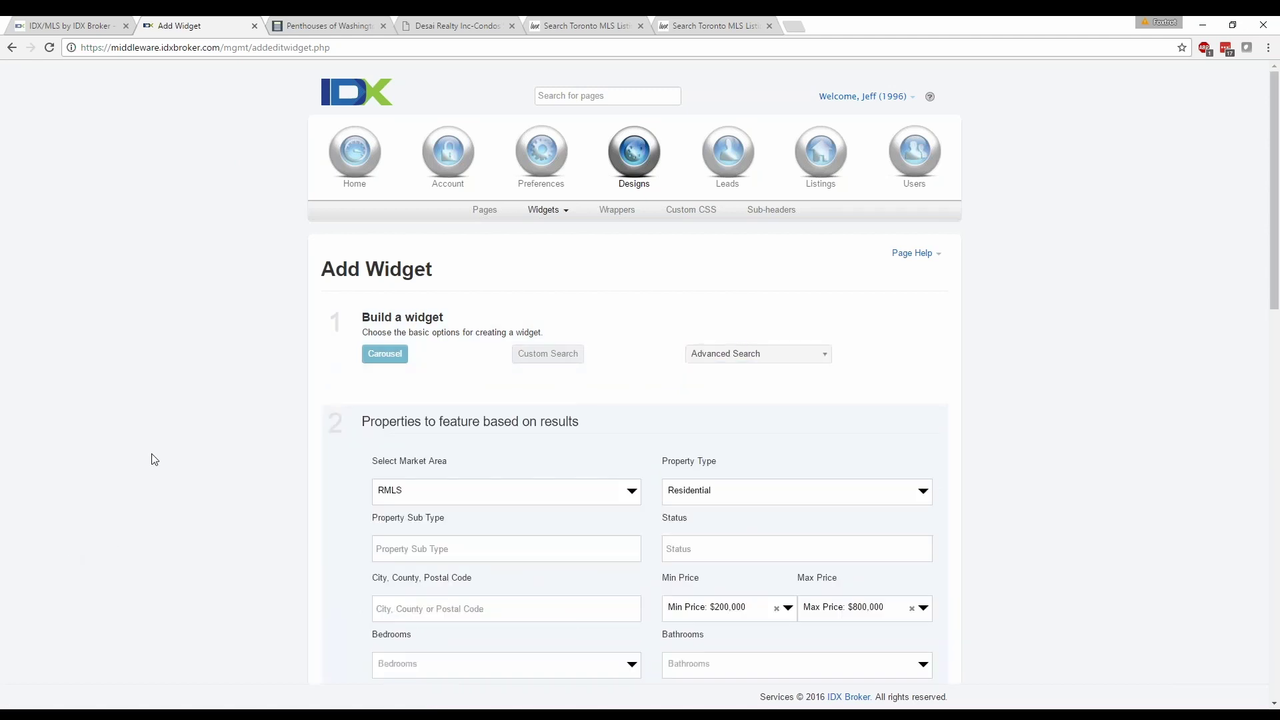
{"action": "scroll", "coordinate": [166, 440], "scroll_direction": "down", "scroll_amount": 2}
{"action": "scroll", "coordinate": [126, 476], "scroll_direction": "down", "scroll_amount": 1}
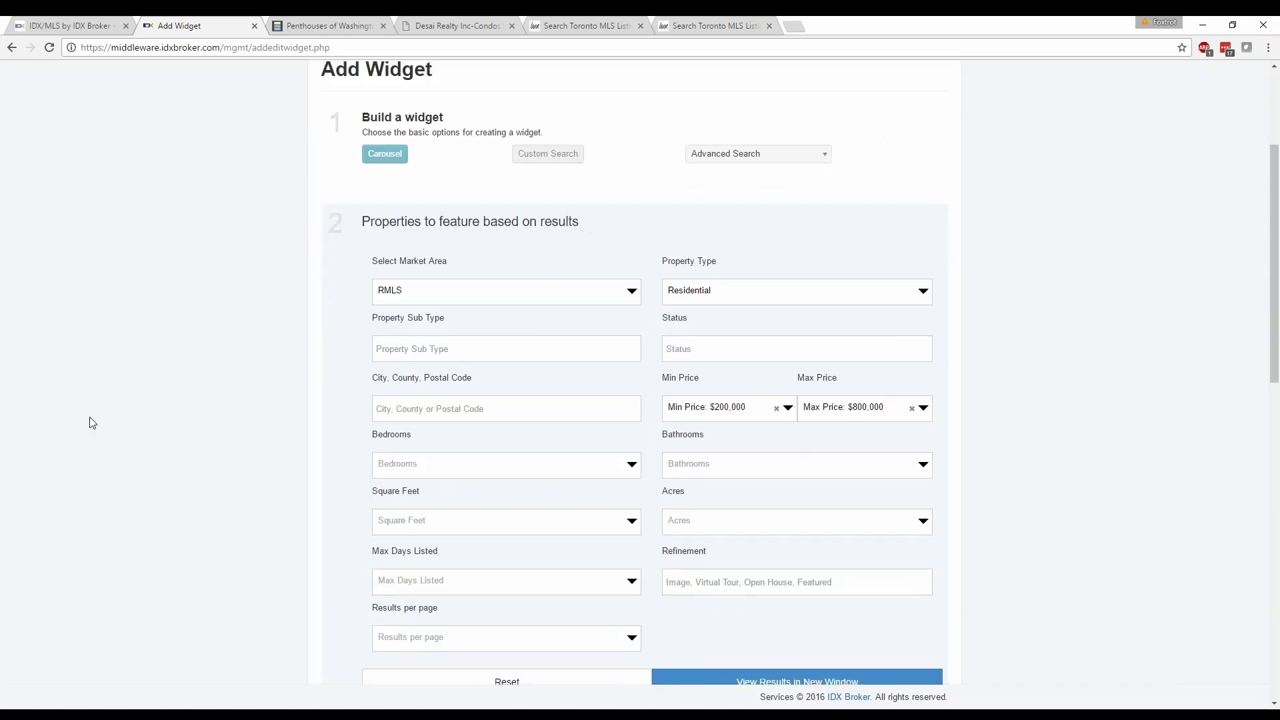
{"action": "scroll", "coordinate": [126, 400], "scroll_direction": "down", "scroll_amount": 1}
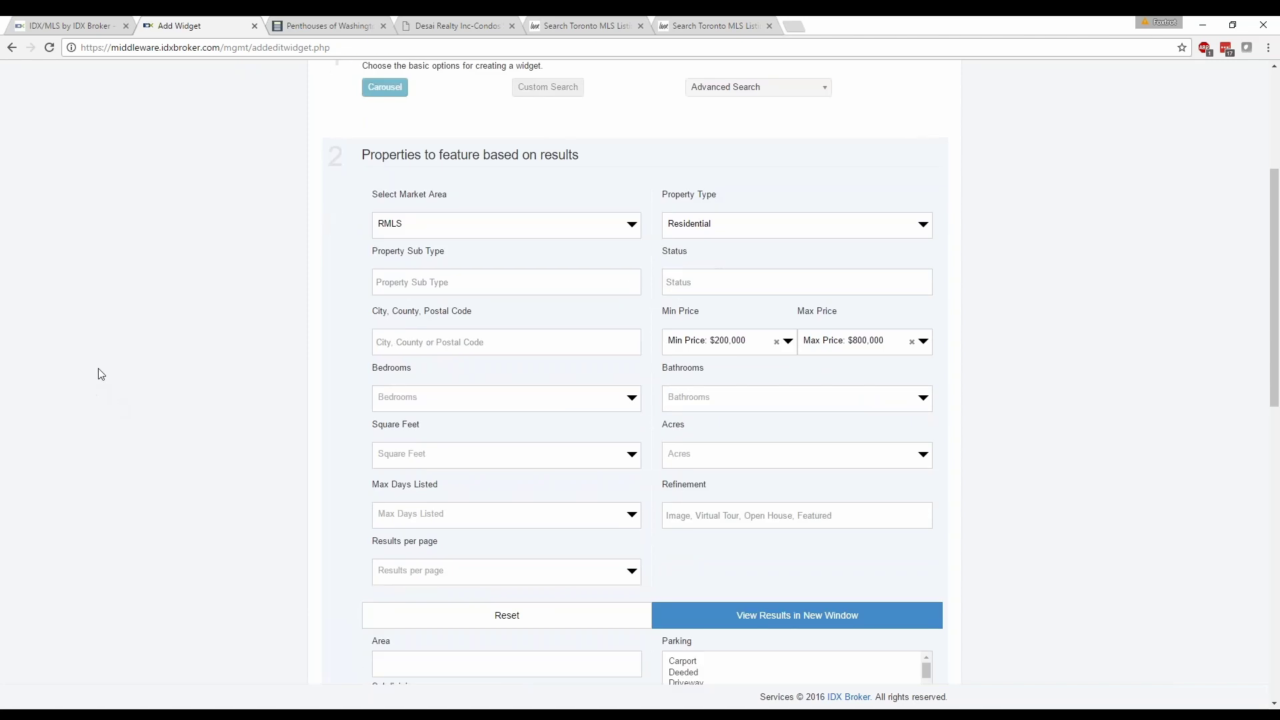
Set the market area to Southeast Florida MLS and clear the preset $200,000 and $800,000 price limits.
{"action": "left_click", "coordinate": [598, 228]}
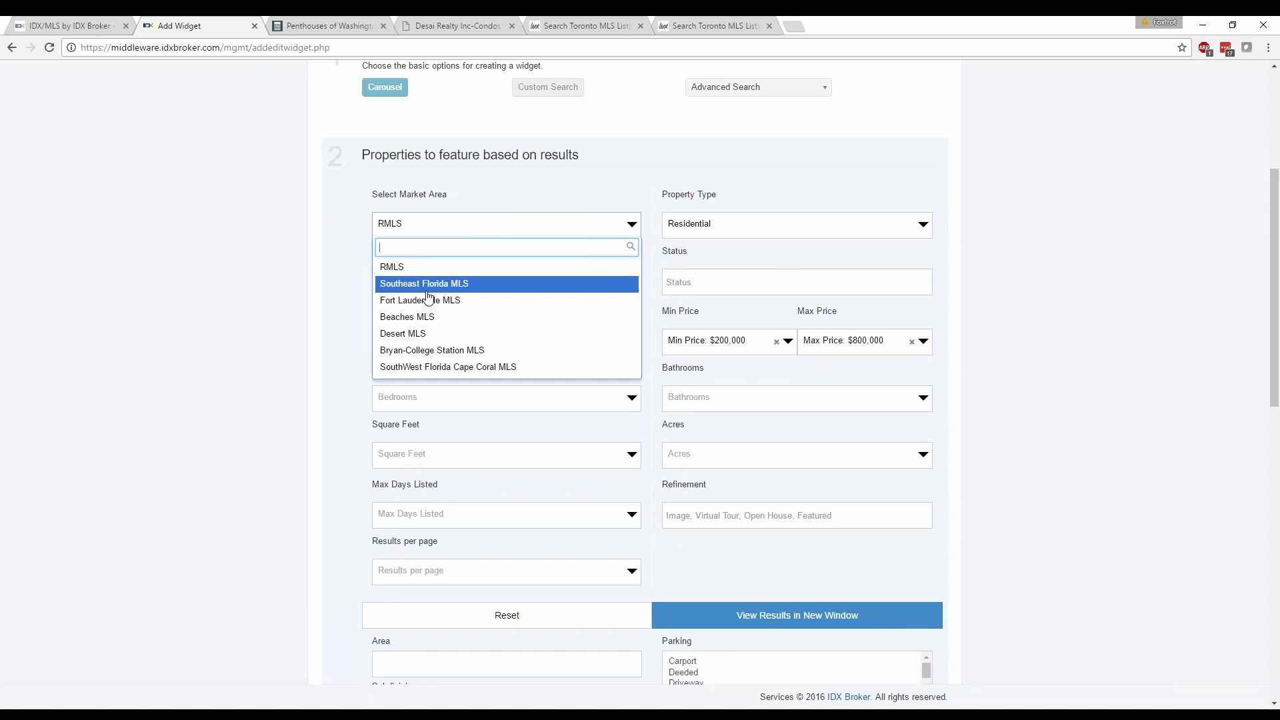
{"action": "left_click", "coordinate": [434, 287]}
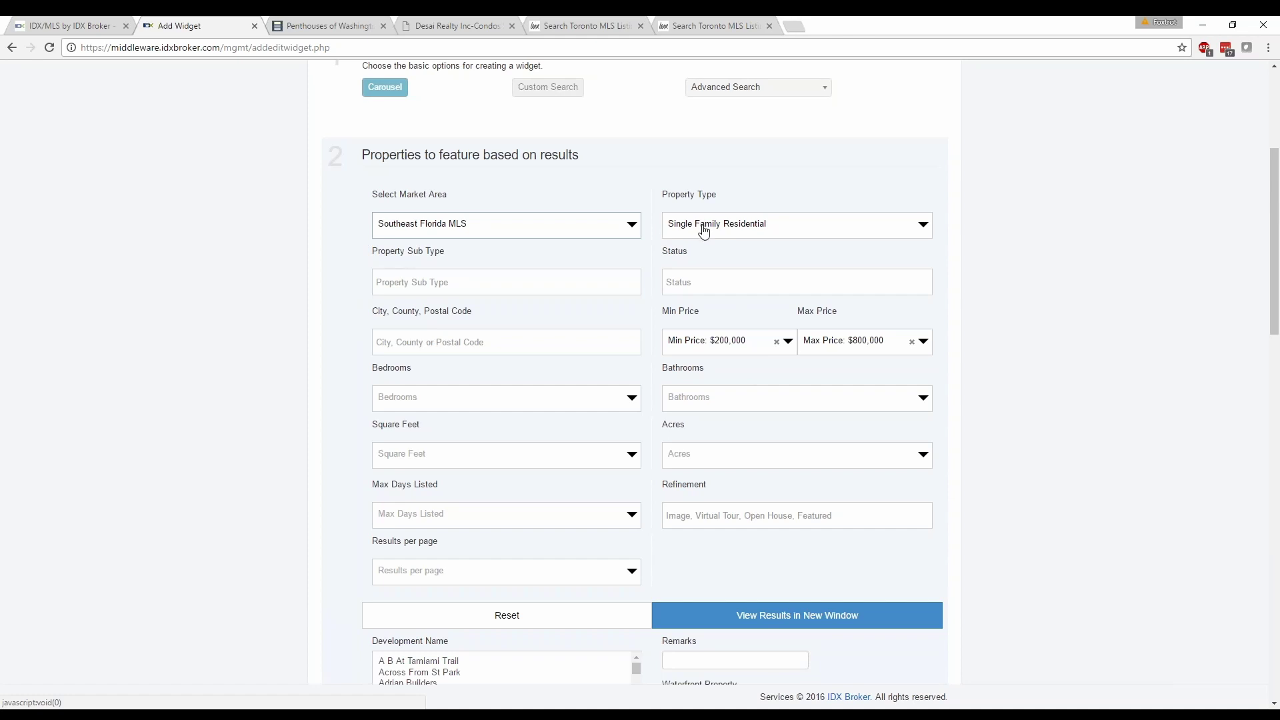
{"action": "left_click", "coordinate": [777, 343]}
{"action": "left_click", "coordinate": [911, 343]}
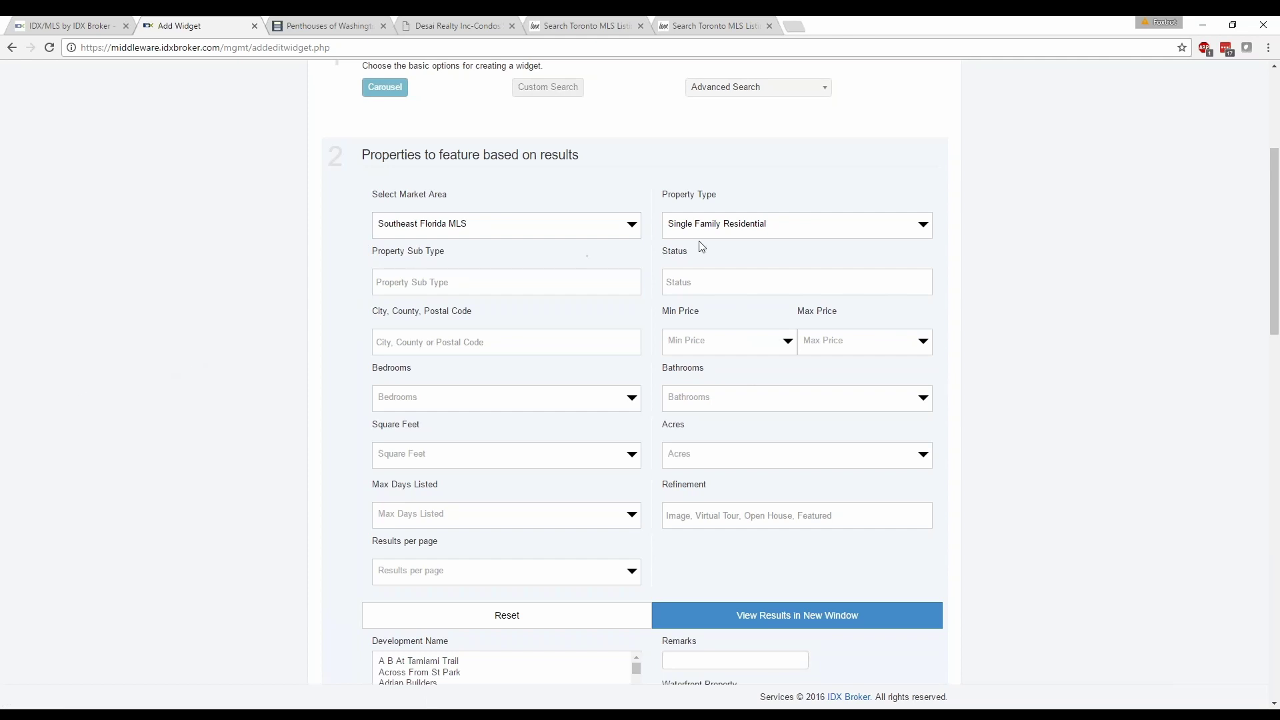
Set property type to Condo/Coop/Villa/Townhouse with sub type Condo.
{"action": "left_click", "coordinate": [762, 235]}
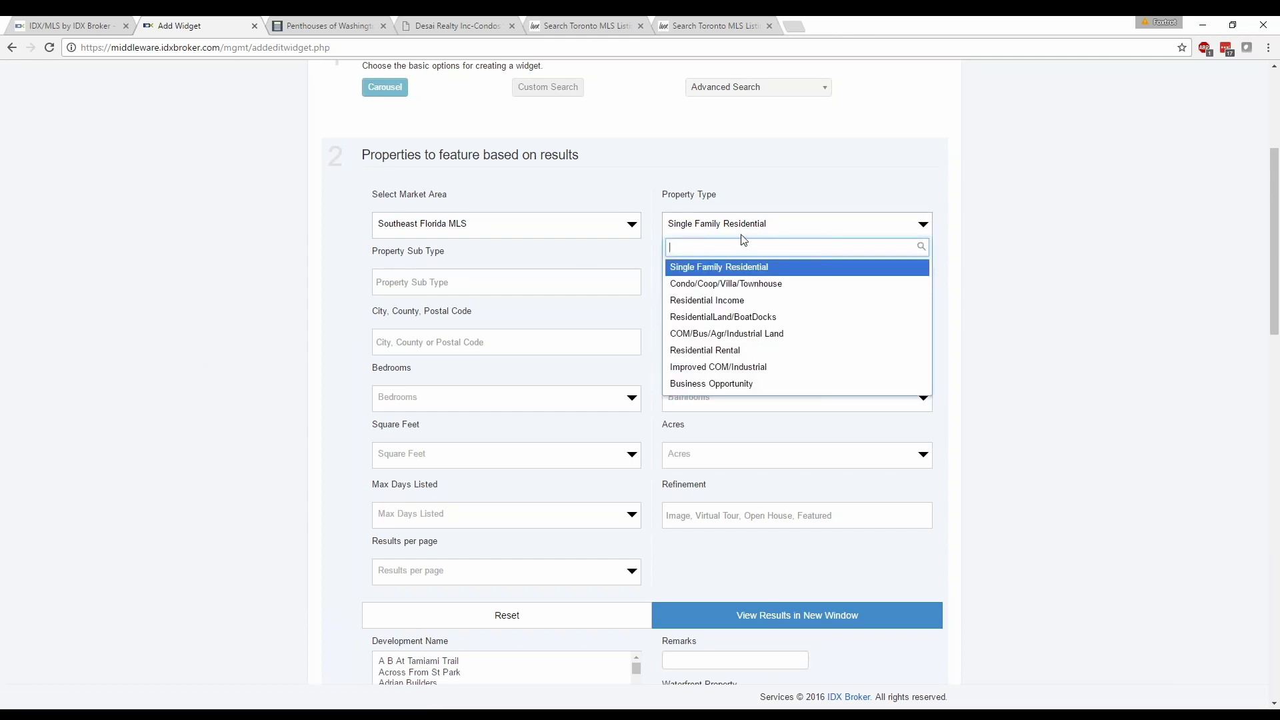
{"action": "left_click", "coordinate": [704, 285]}
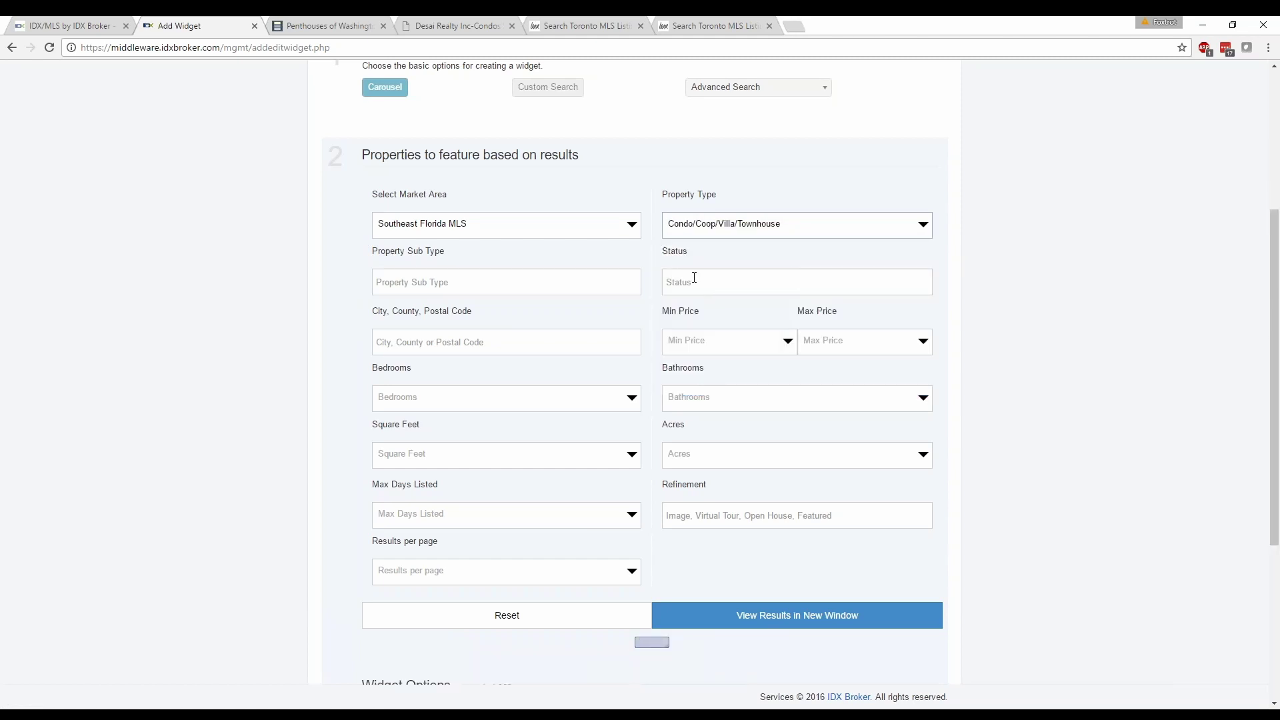
{"action": "left_click", "coordinate": [496, 276]}
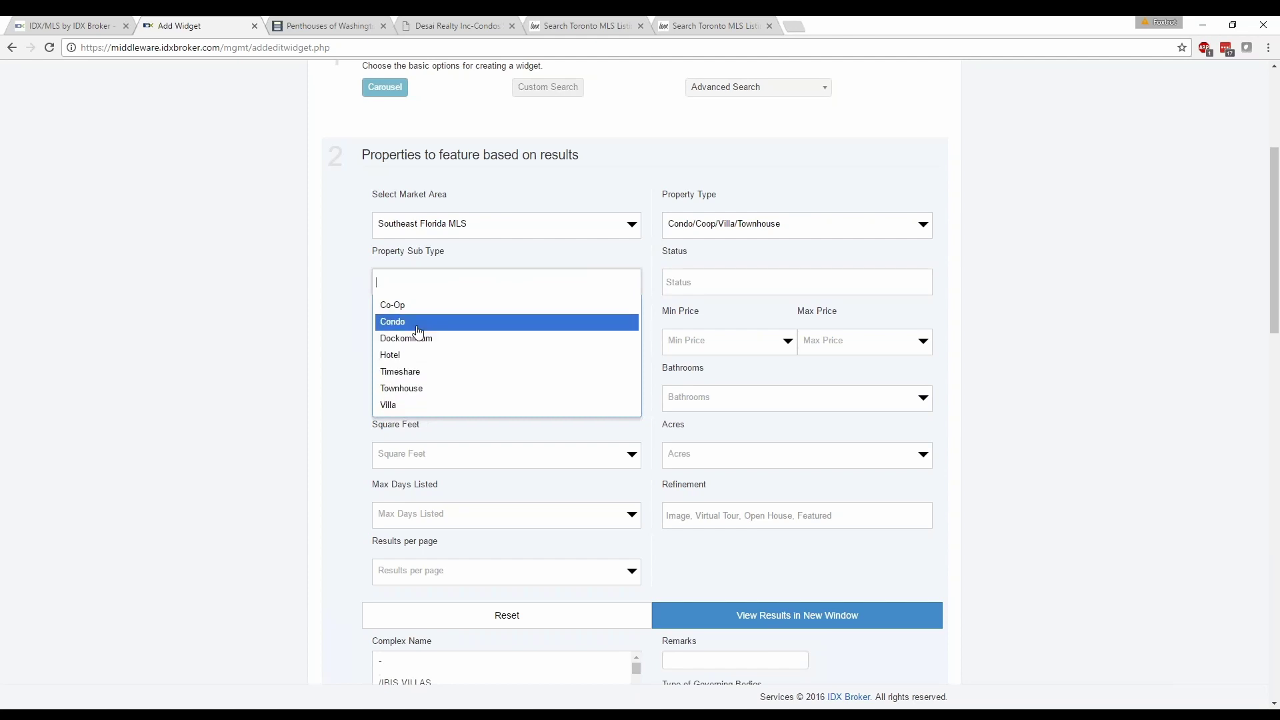
{"action": "left_click", "coordinate": [417, 326]}
{"action": "left_click", "coordinate": [334, 318]}
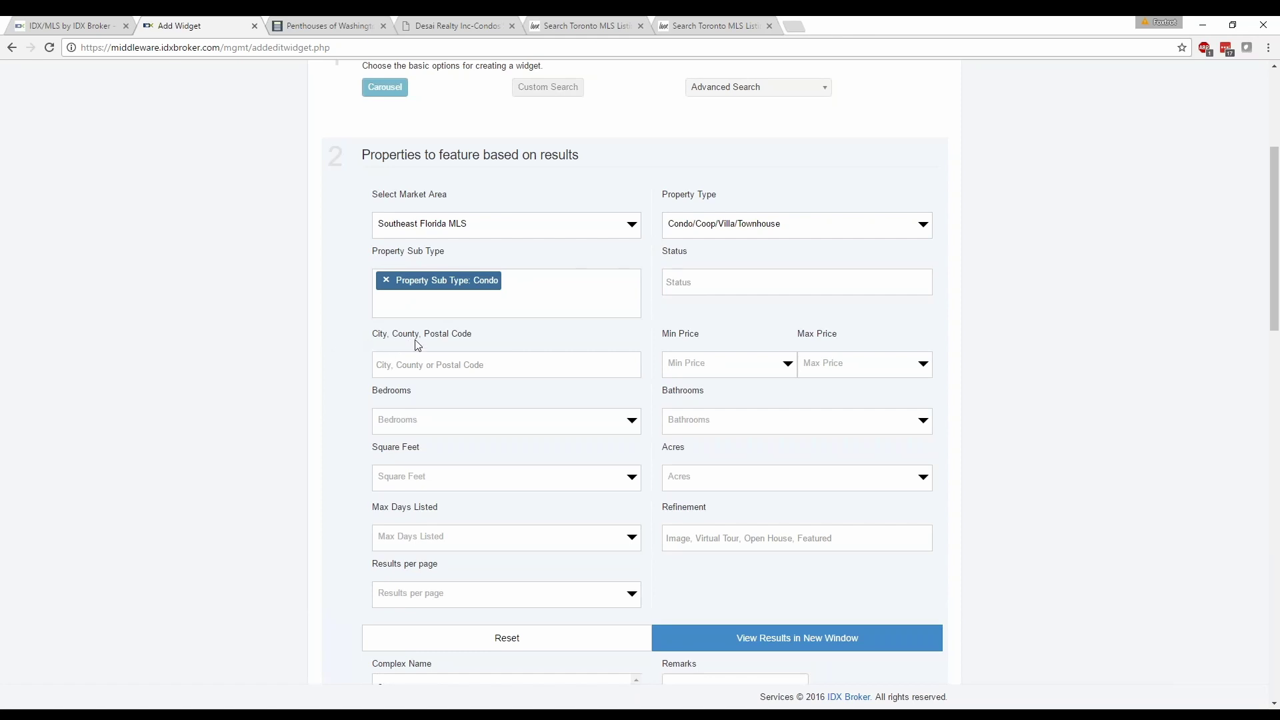
{"action": "left_click", "coordinate": [776, 362]}
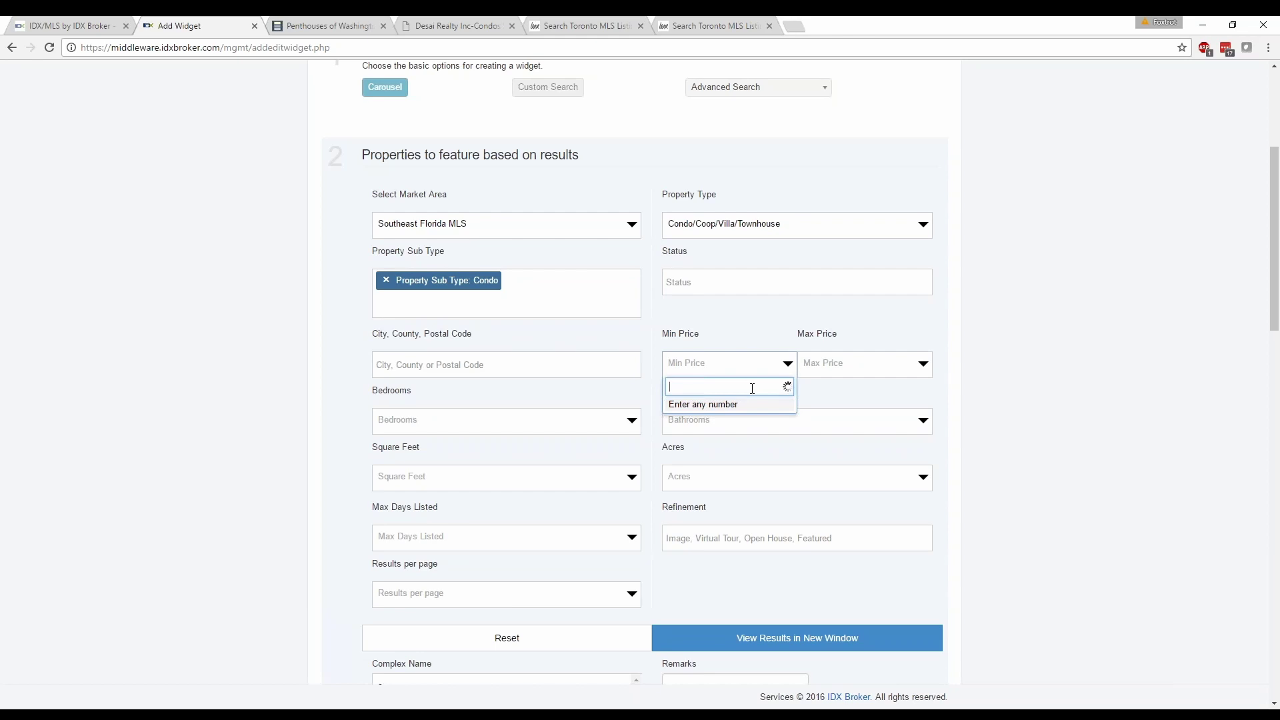
Set the price range to a $1,000,000 minimum and a $1,500,000 maximum.
{"action": "type", "text": "1000000"}
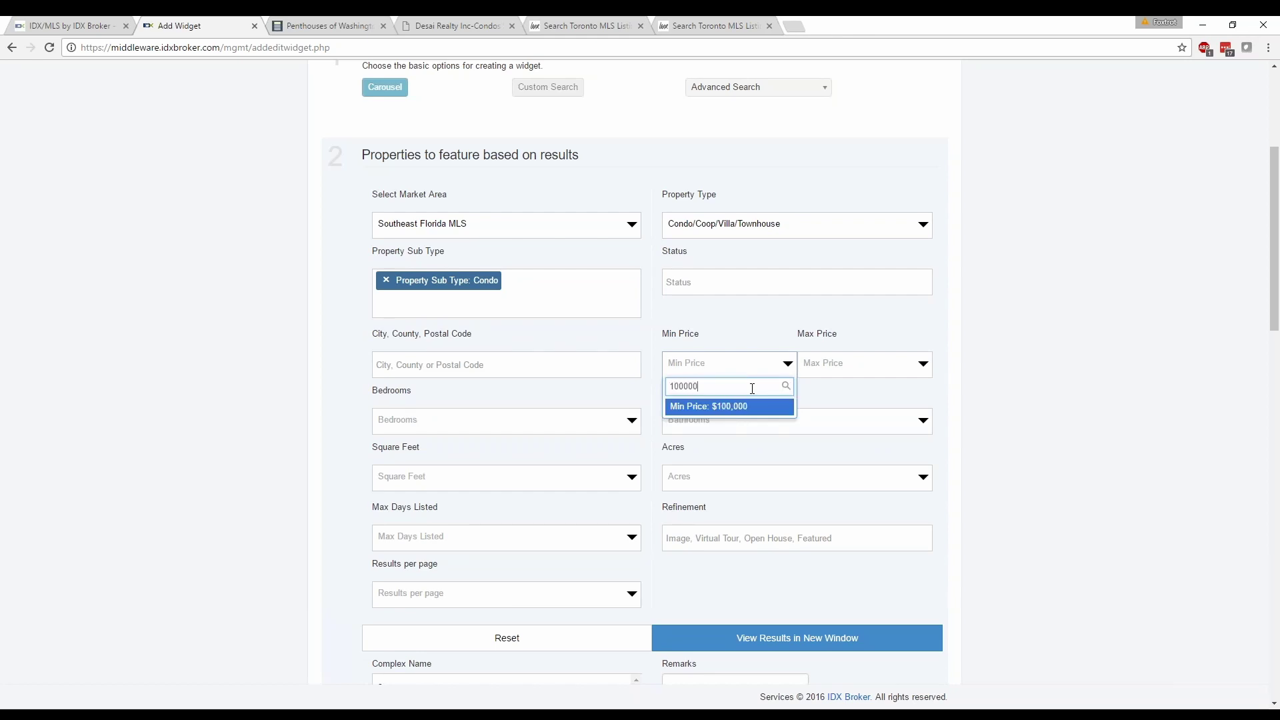
{"action": "left_click", "coordinate": [775, 407]}
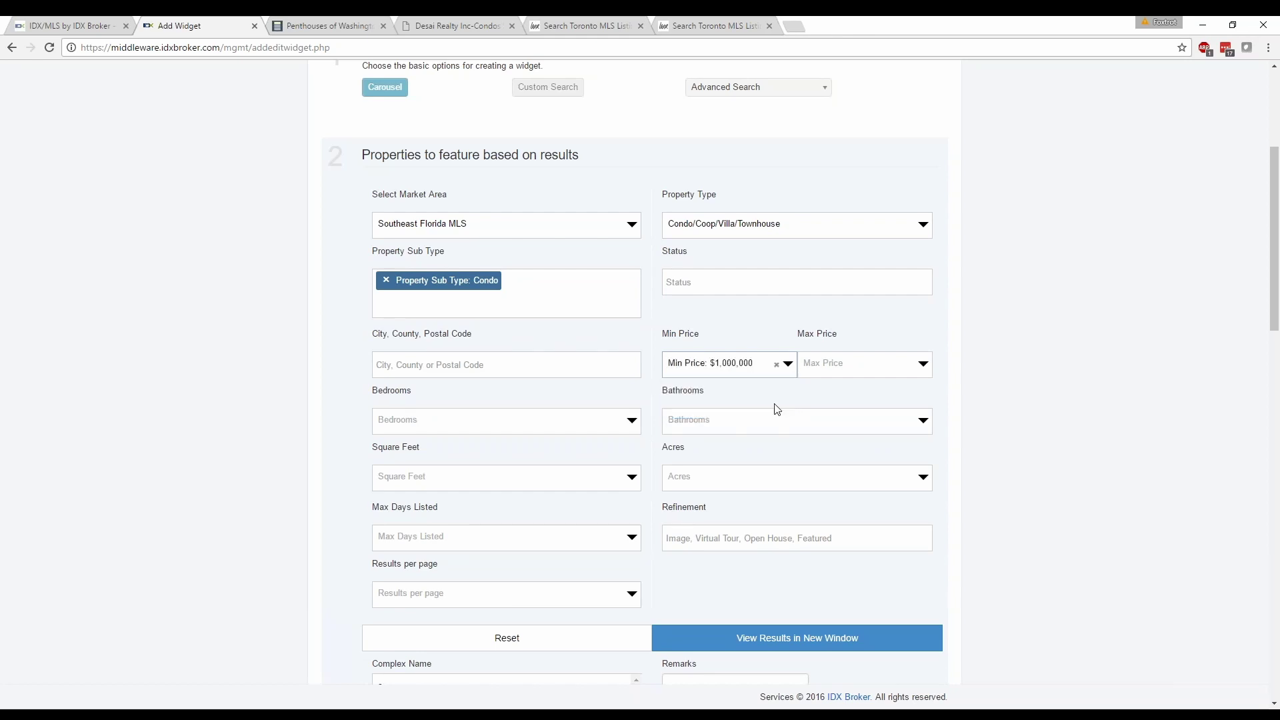
{"action": "left_click", "coordinate": [866, 363]}
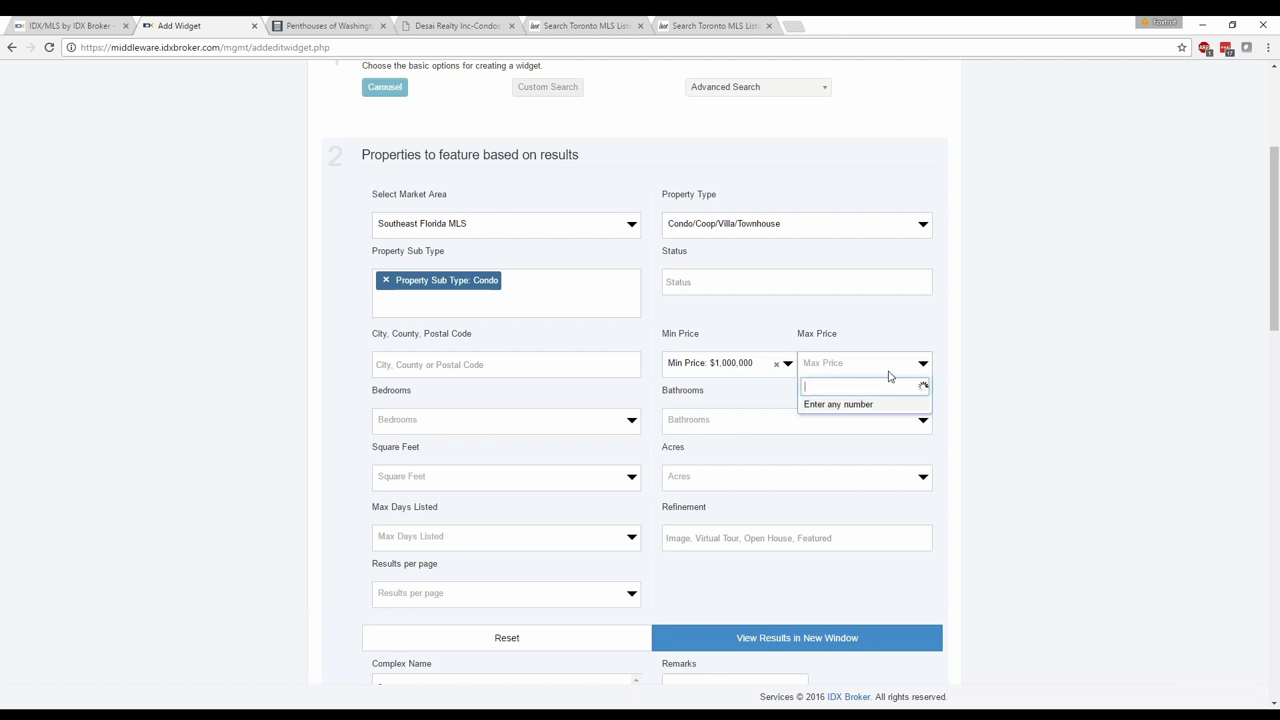
{"action": "type", "text": "00000"}
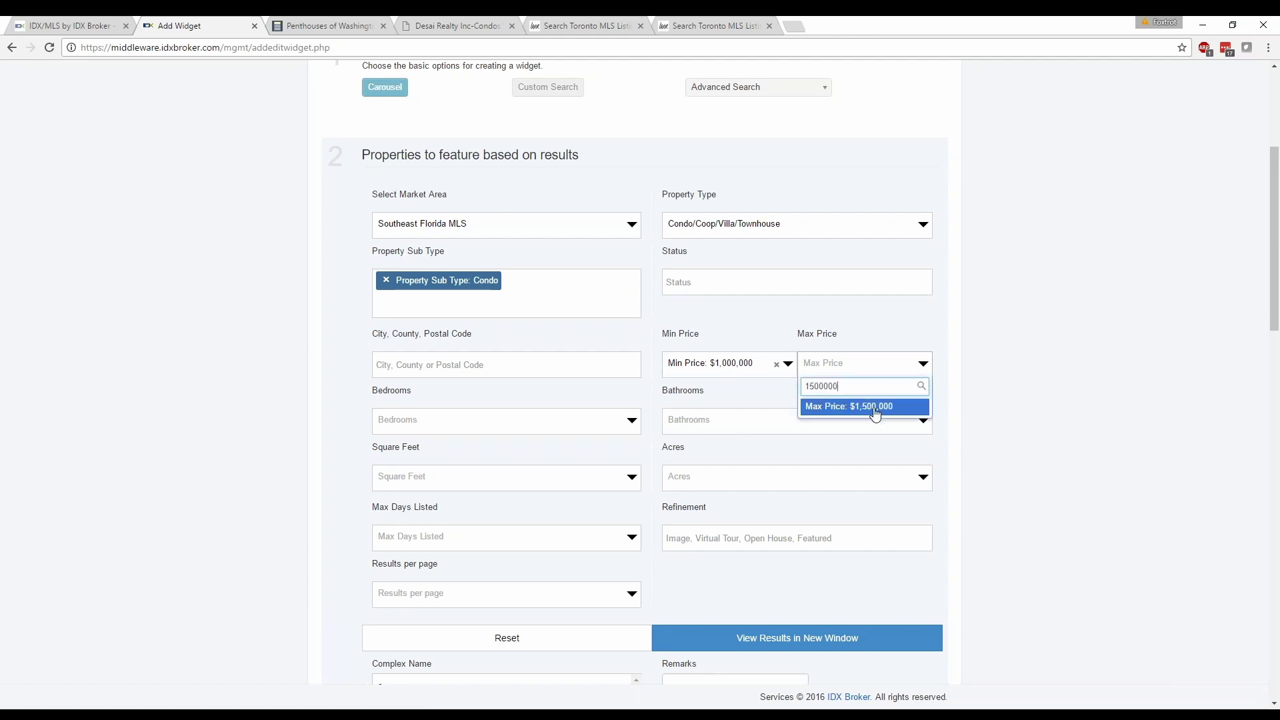
{"action": "left_click", "coordinate": [875, 411]}
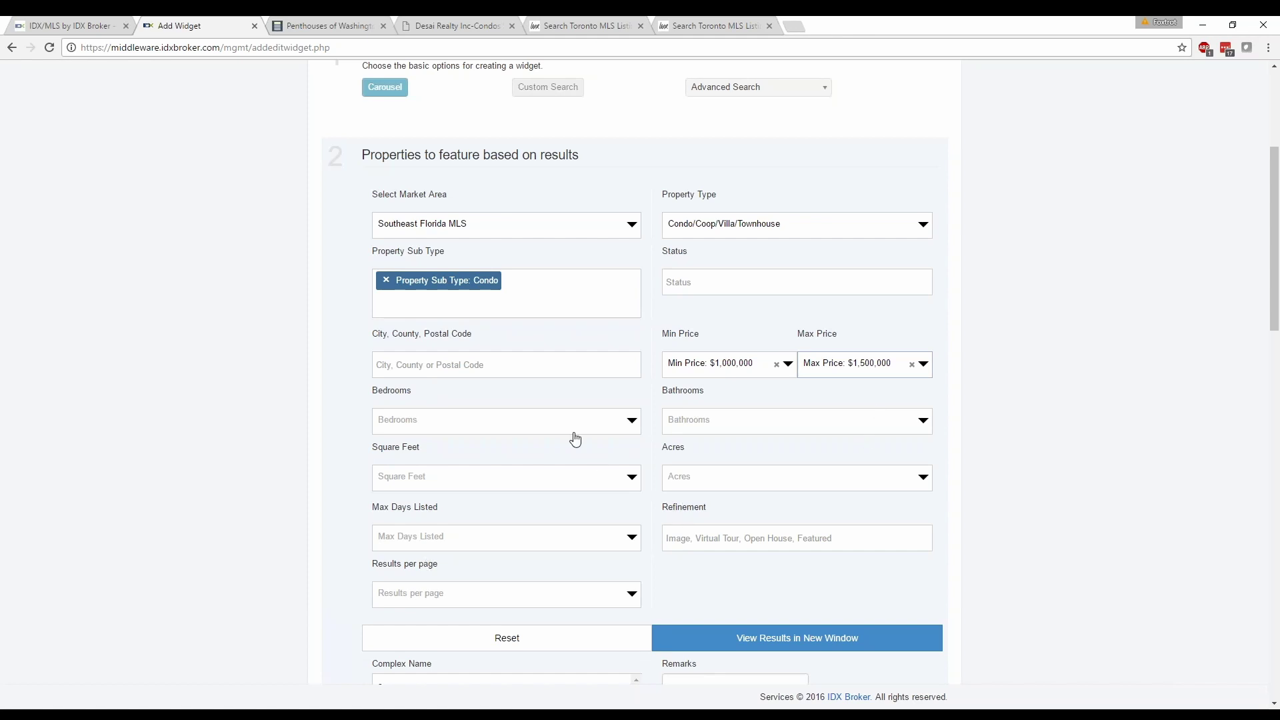
{"action": "scroll", "coordinate": [574, 437], "scroll_direction": "down", "scroll_amount": 1}
Add the 'Has Virtual Tour' refinement, leaving acres and max days listed empty.
{"action": "left_click", "coordinate": [717, 414]}
{"action": "left_click", "coordinate": [721, 413]}
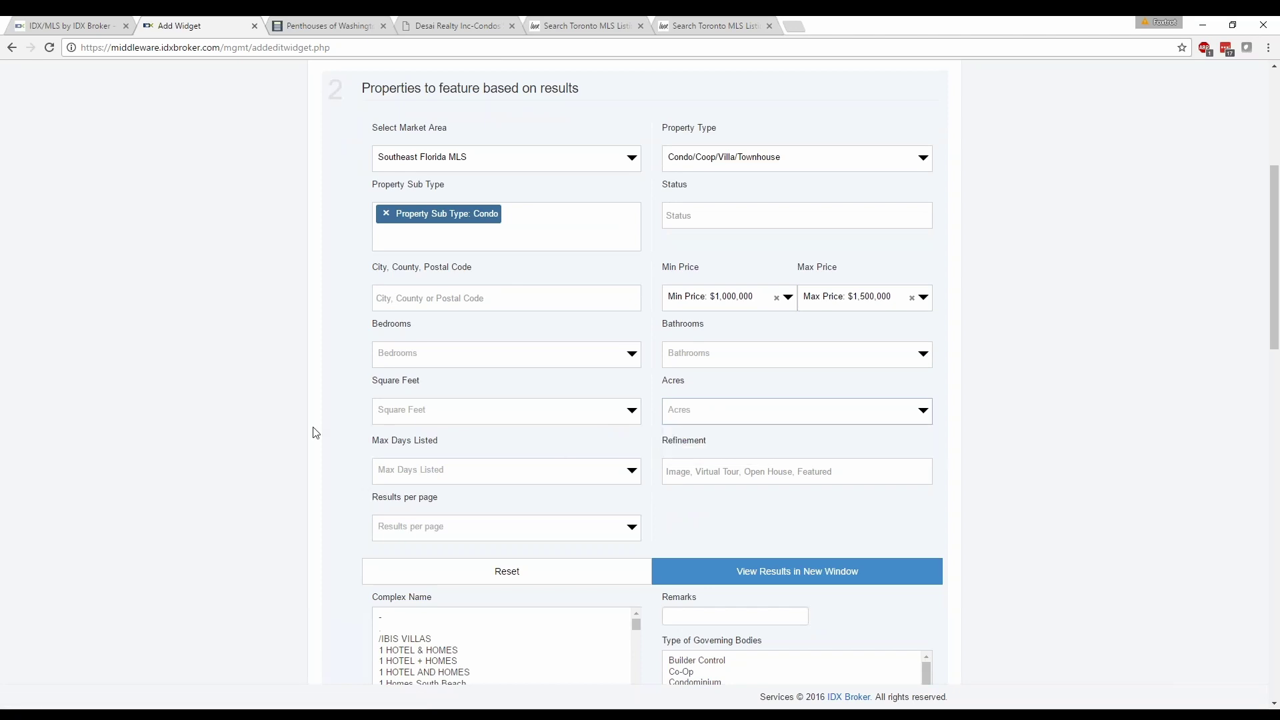
{"action": "scroll", "coordinate": [315, 431], "scroll_direction": "down", "scroll_amount": 2}
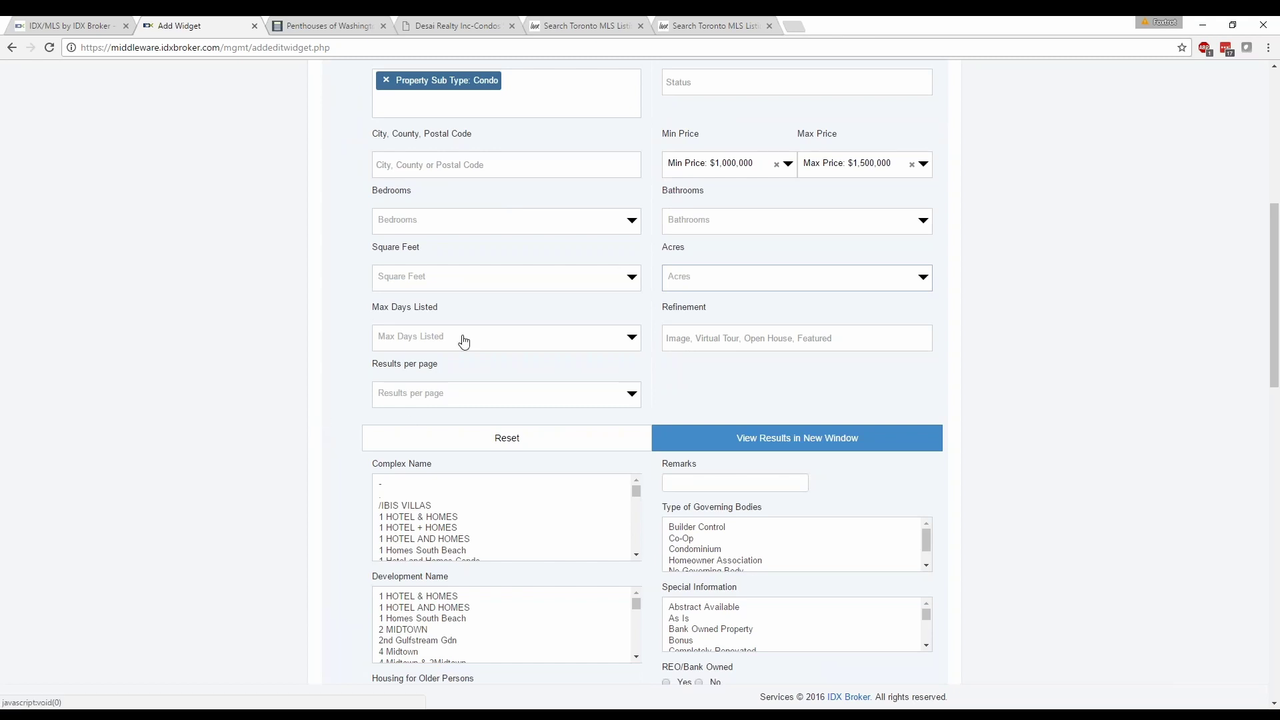
{"action": "scroll", "coordinate": [463, 340], "scroll_direction": "down", "scroll_amount": 1}
{"action": "left_click", "coordinate": [443, 270]}
{"action": "left_click", "coordinate": [471, 276]}
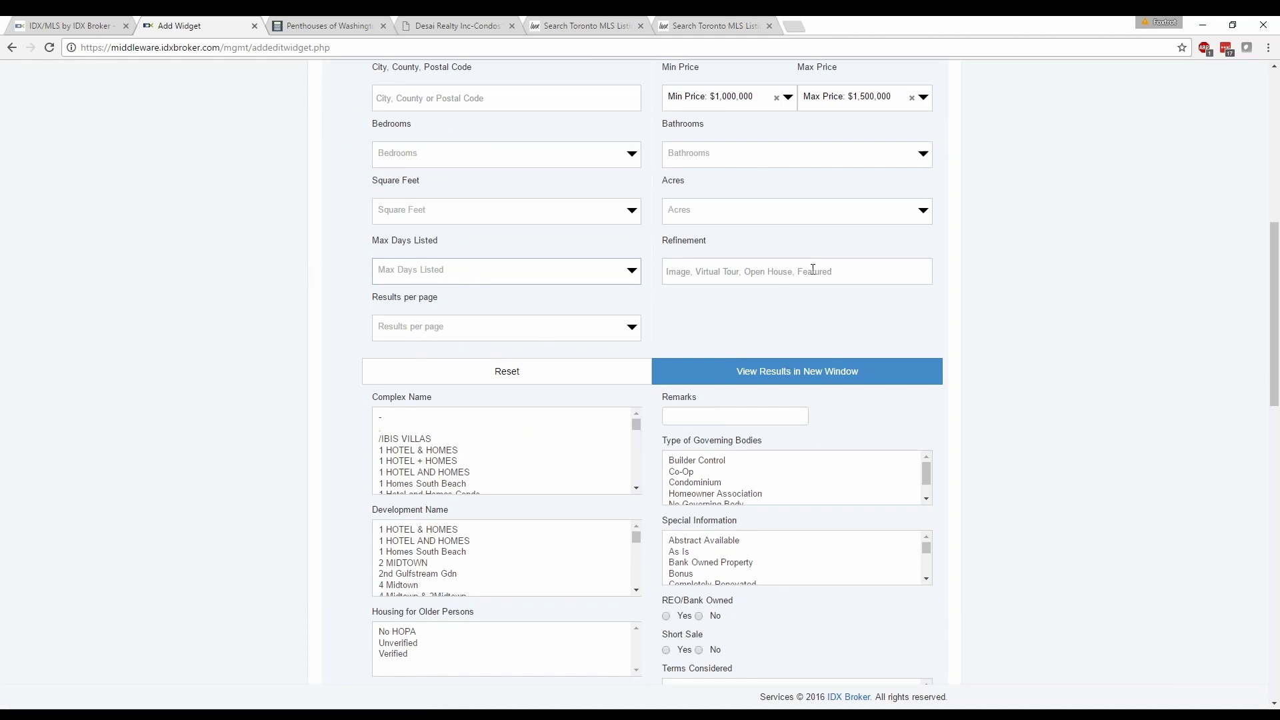
{"action": "left_click", "coordinate": [838, 268]}
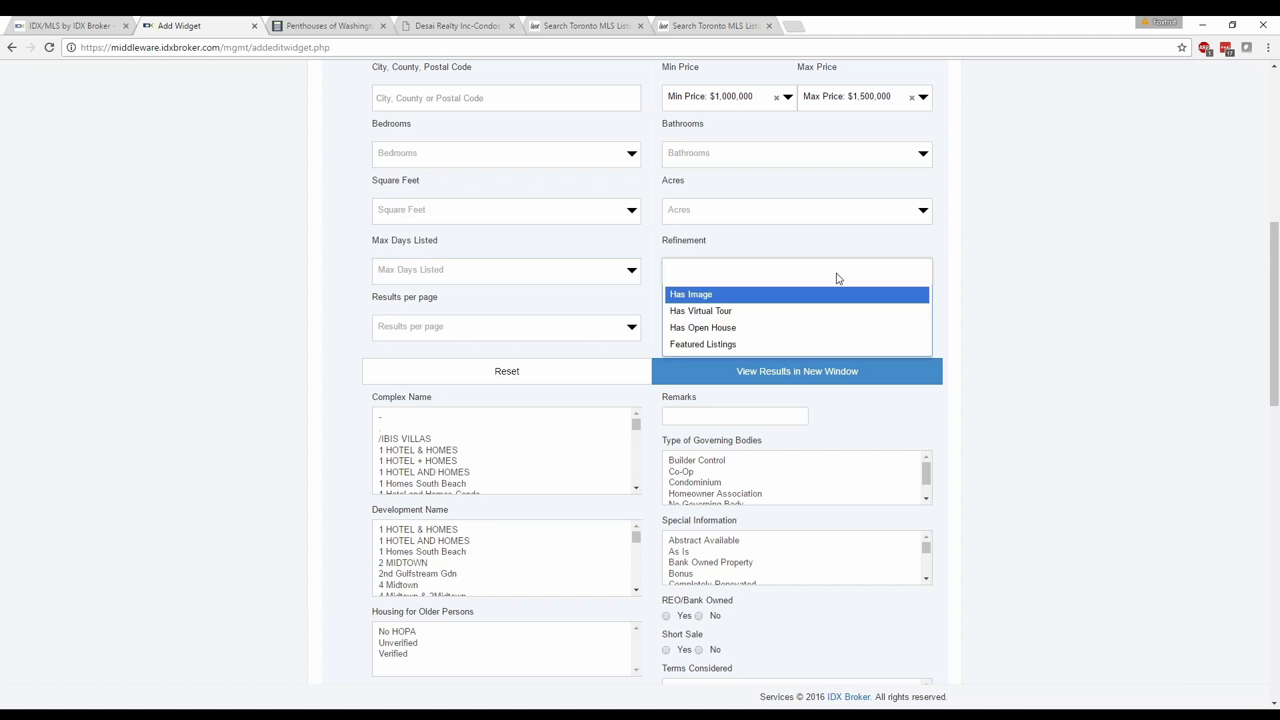
{"action": "left_click", "coordinate": [742, 314]}
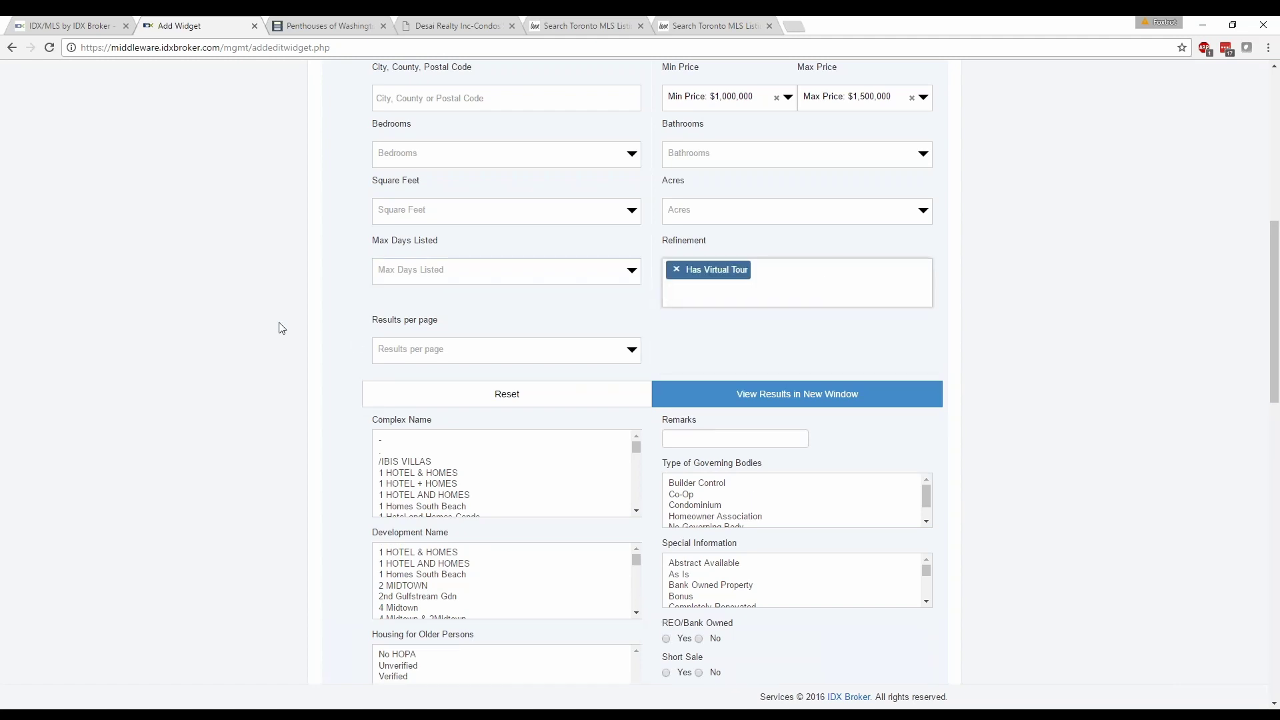
{"action": "scroll", "coordinate": [365, 375], "scroll_direction": "down", "scroll_amount": 3}
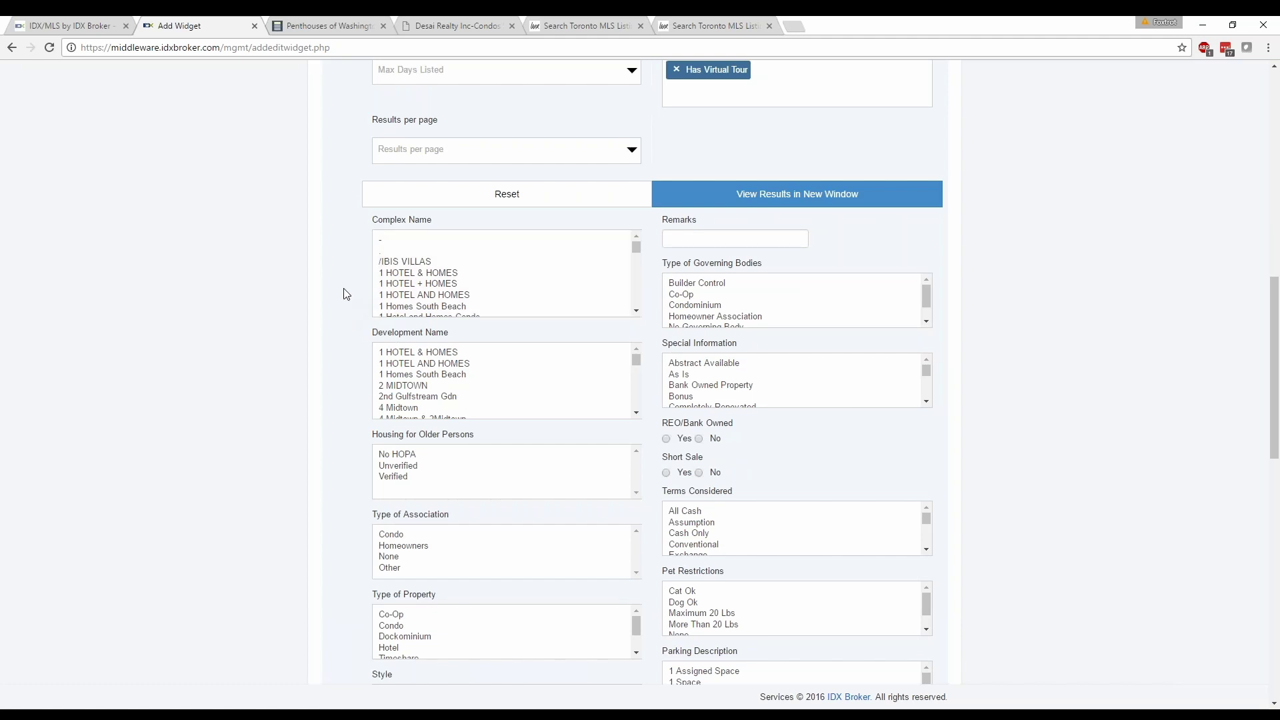
Select Homeowners in the Type of Association list.
{"action": "scroll", "coordinate": [452, 371], "scroll_direction": "down", "scroll_amount": 1}
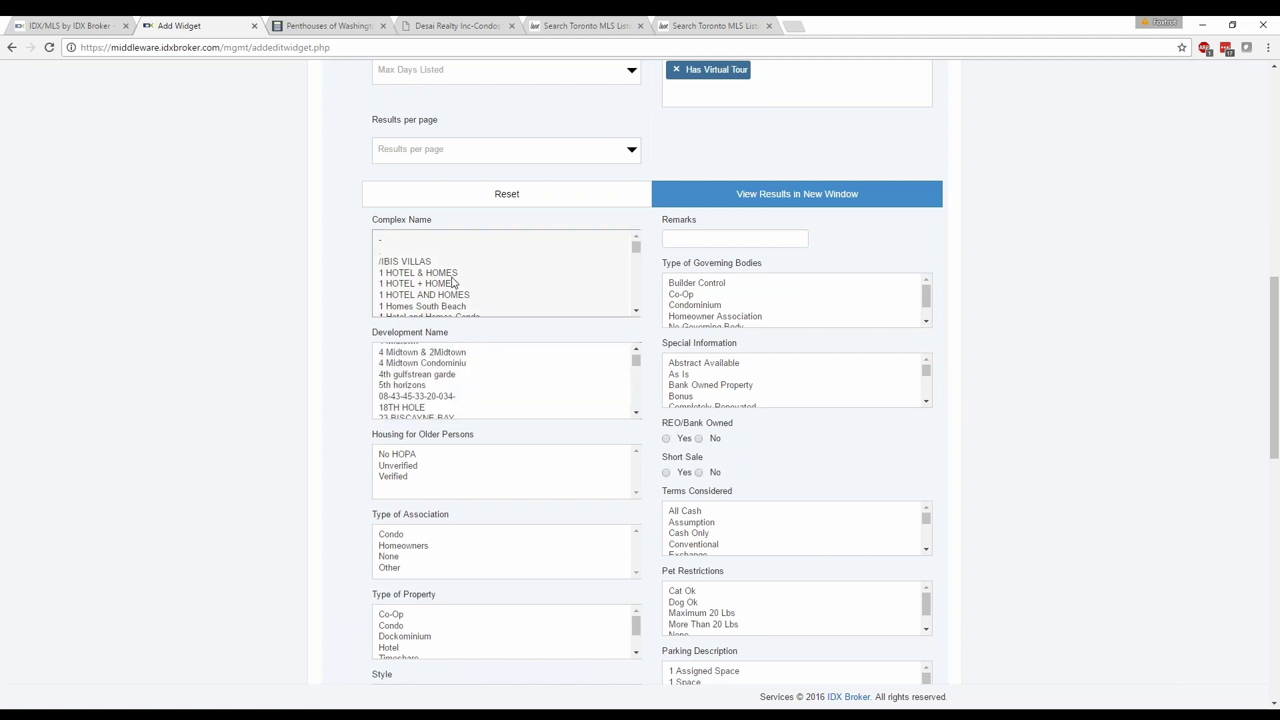
{"action": "scroll", "coordinate": [450, 280], "scroll_direction": "down", "scroll_amount": 1}
{"action": "scroll", "coordinate": [449, 281], "scroll_direction": "down", "scroll_amount": 3}
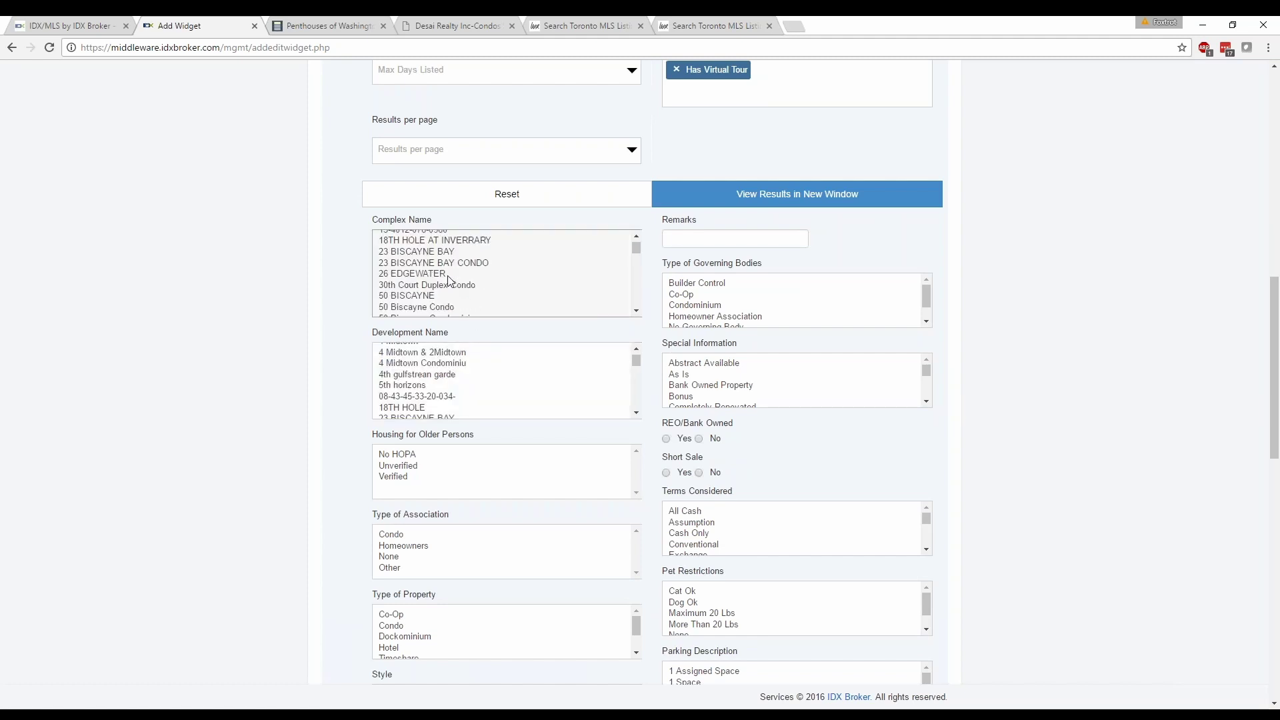
{"action": "scroll", "coordinate": [507, 276], "scroll_direction": "up", "scroll_amount": 1}
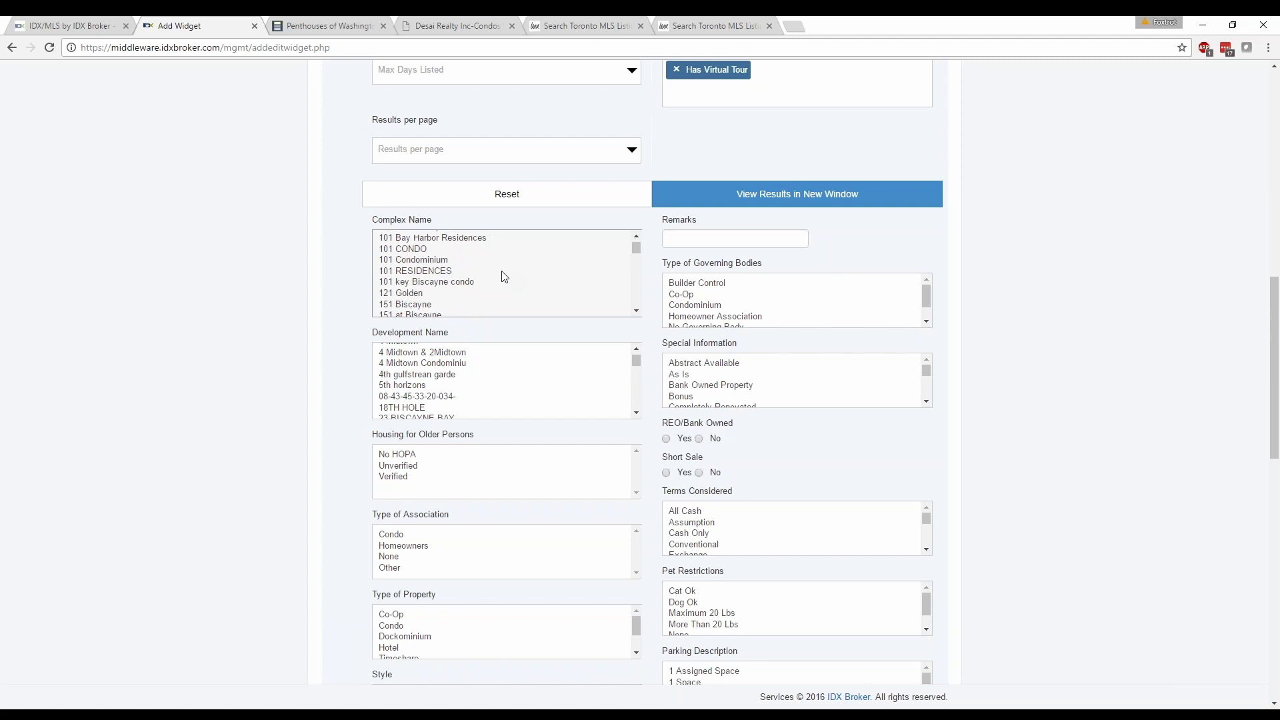
{"action": "scroll", "coordinate": [497, 280], "scroll_direction": "down", "scroll_amount": 1}
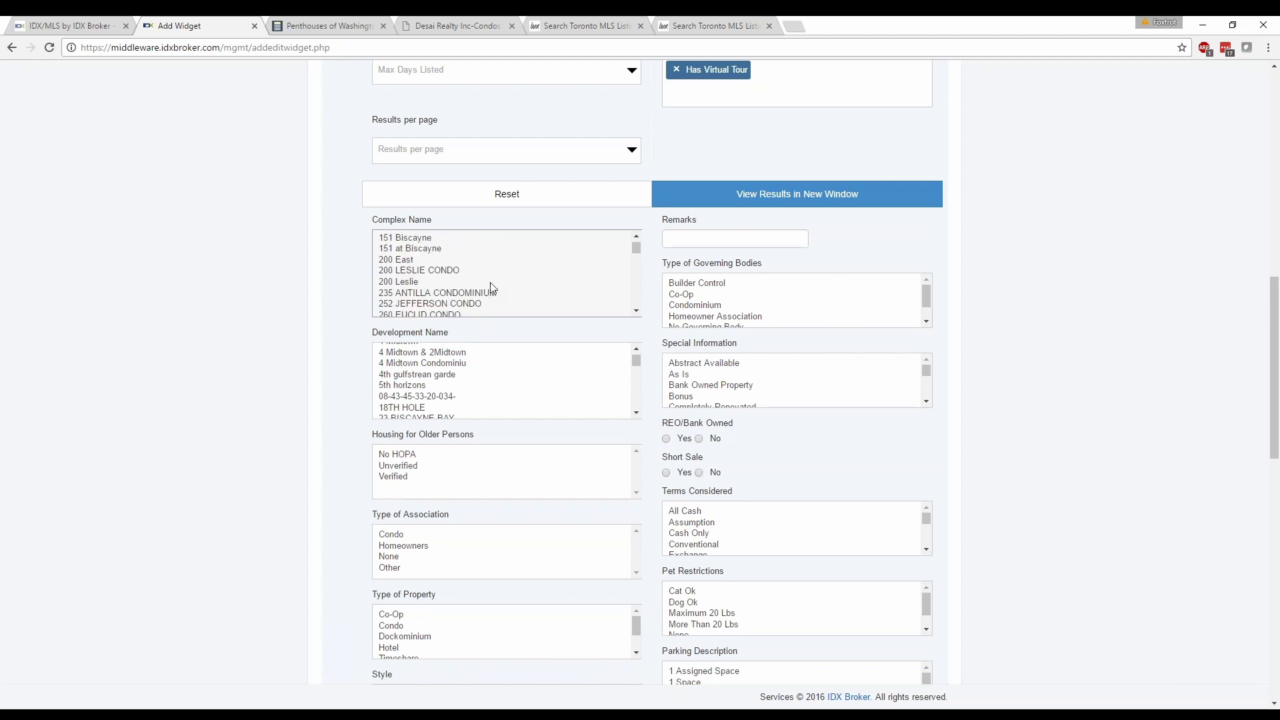
{"action": "scroll", "coordinate": [439, 278], "scroll_direction": "down", "scroll_amount": 3}
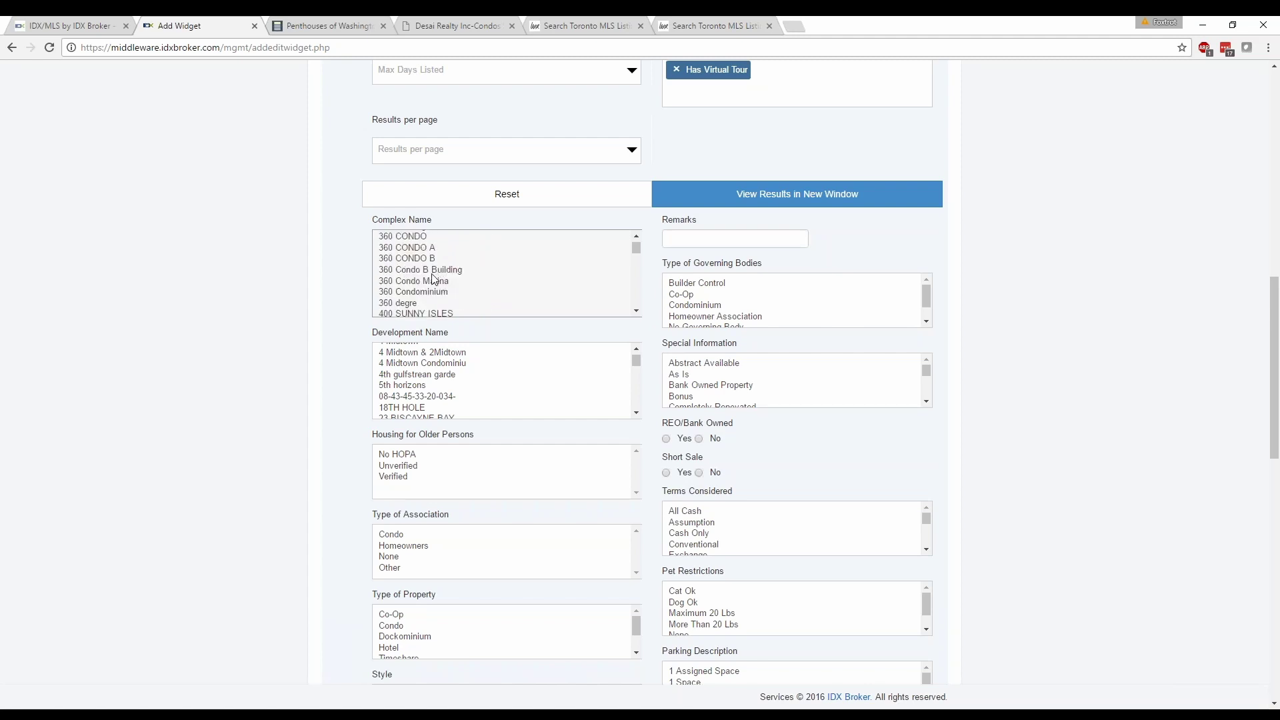
{"action": "scroll", "coordinate": [413, 290], "scroll_direction": "down", "scroll_amount": 1}
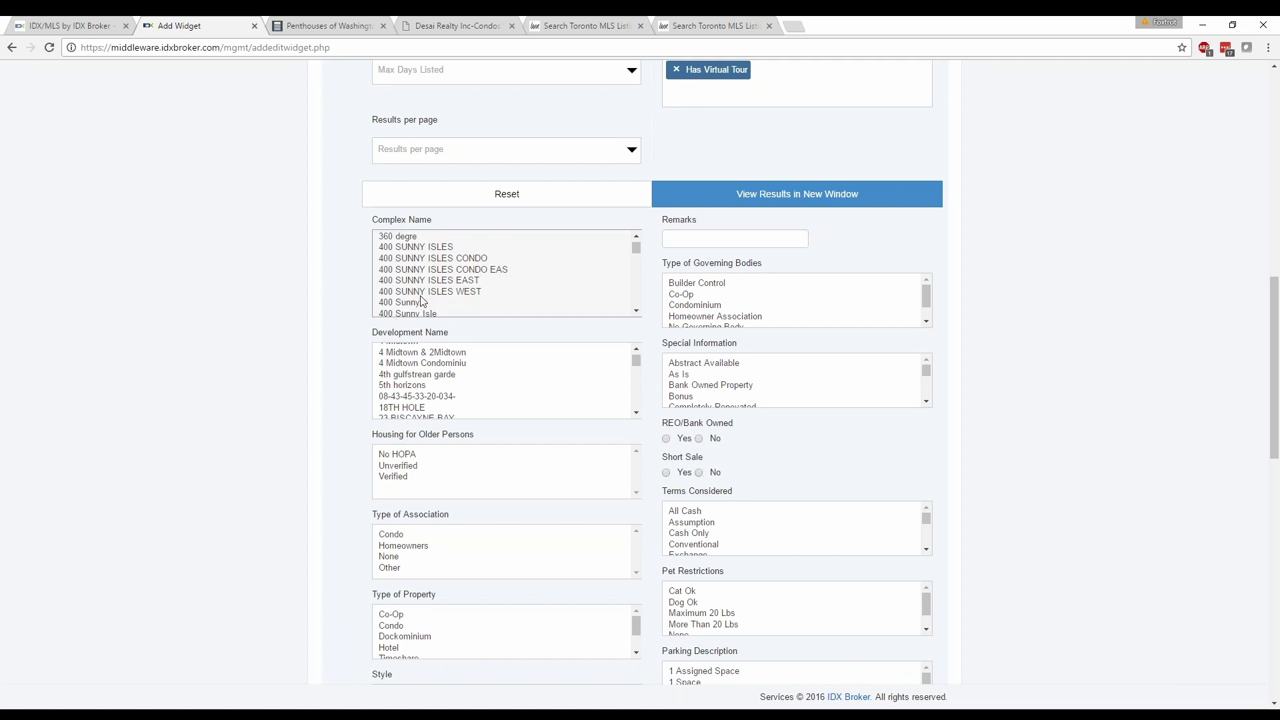
{"action": "scroll", "coordinate": [409, 387], "scroll_direction": "down", "scroll_amount": 1}
{"action": "scroll", "coordinate": [408, 387], "scroll_direction": "down", "scroll_amount": 1}
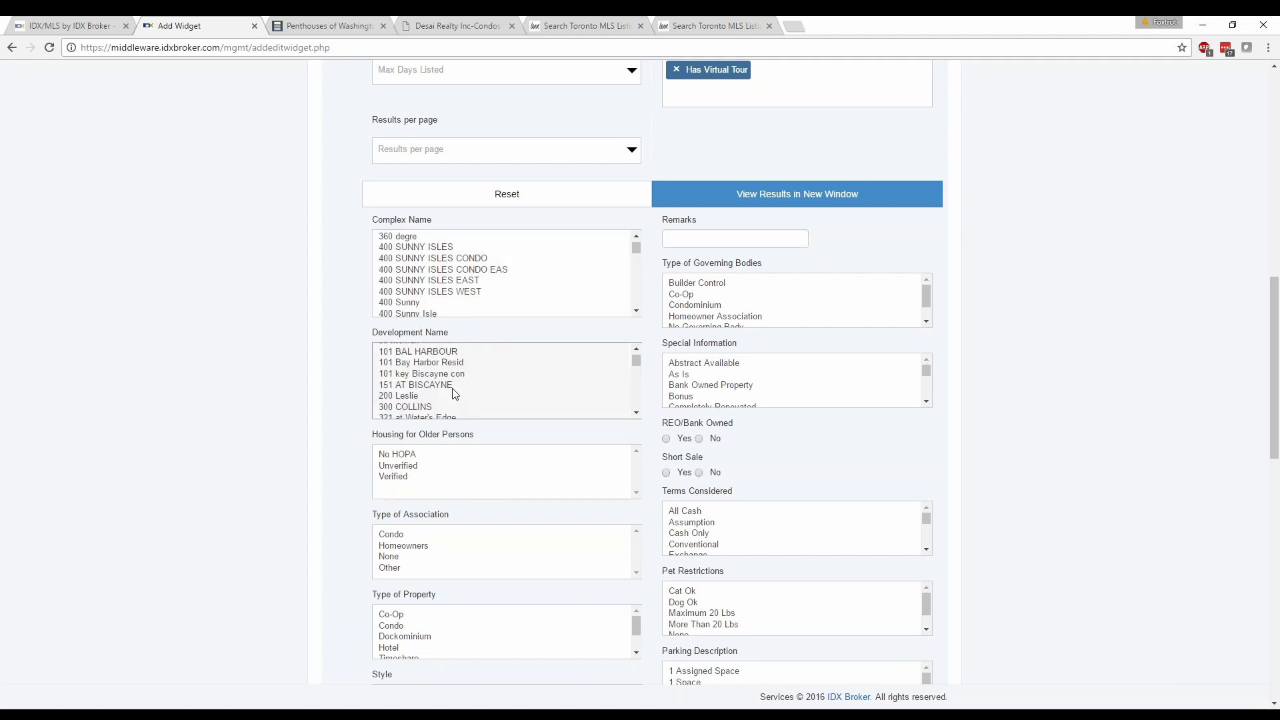
{"action": "scroll", "coordinate": [418, 393], "scroll_direction": "down", "scroll_amount": 1}
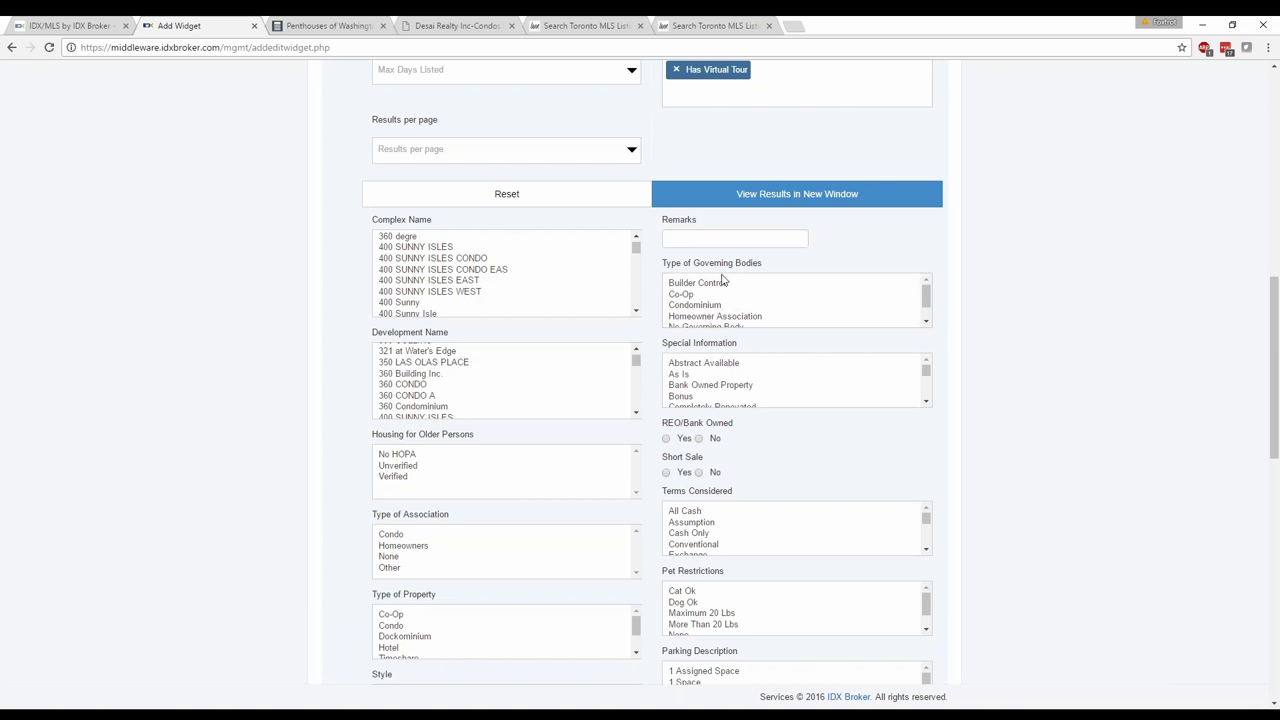
{"action": "scroll", "coordinate": [460, 368], "scroll_direction": "down", "scroll_amount": 2}
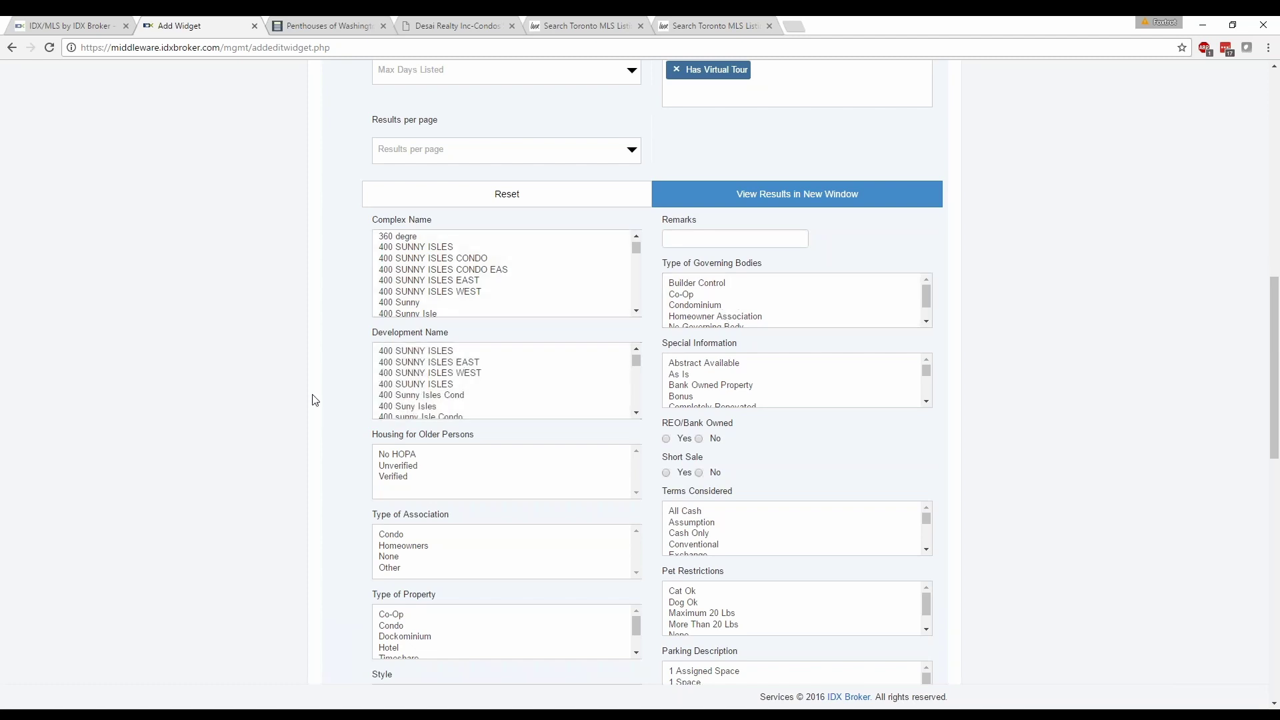
{"action": "scroll", "coordinate": [298, 403], "scroll_direction": "down", "scroll_amount": 2}
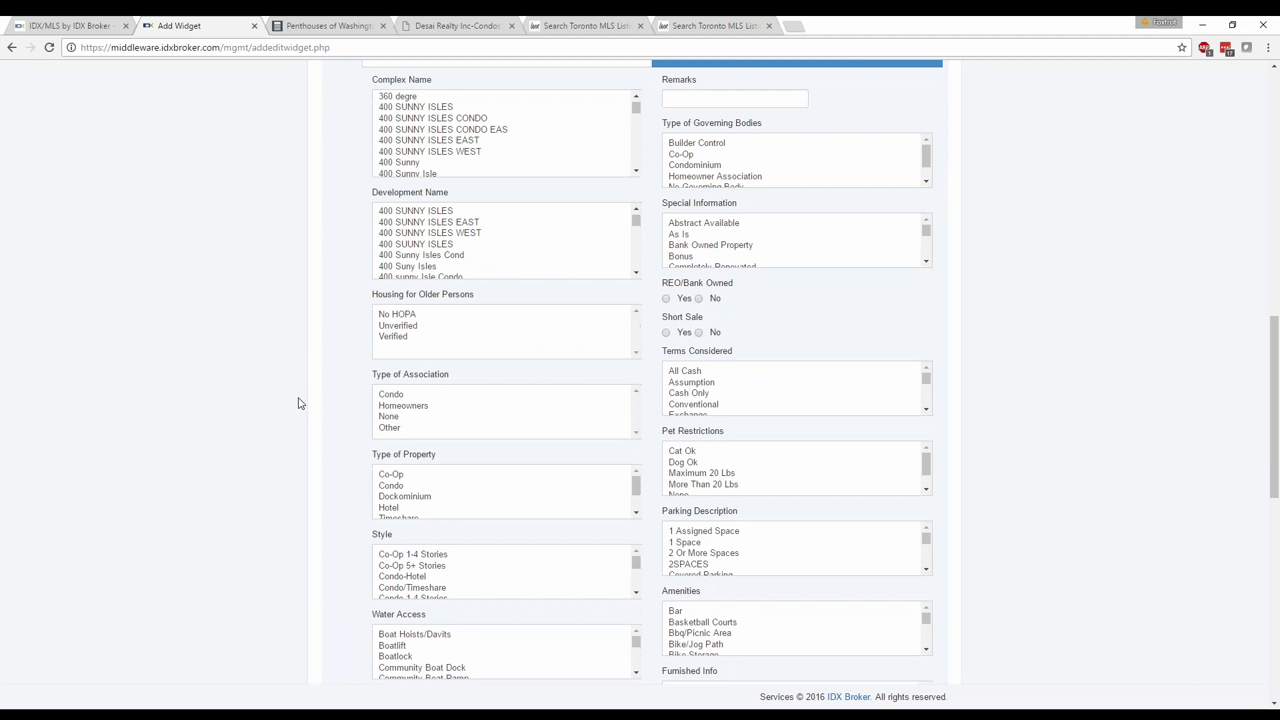
{"action": "scroll", "coordinate": [298, 403], "scroll_direction": "down", "scroll_amount": 1}
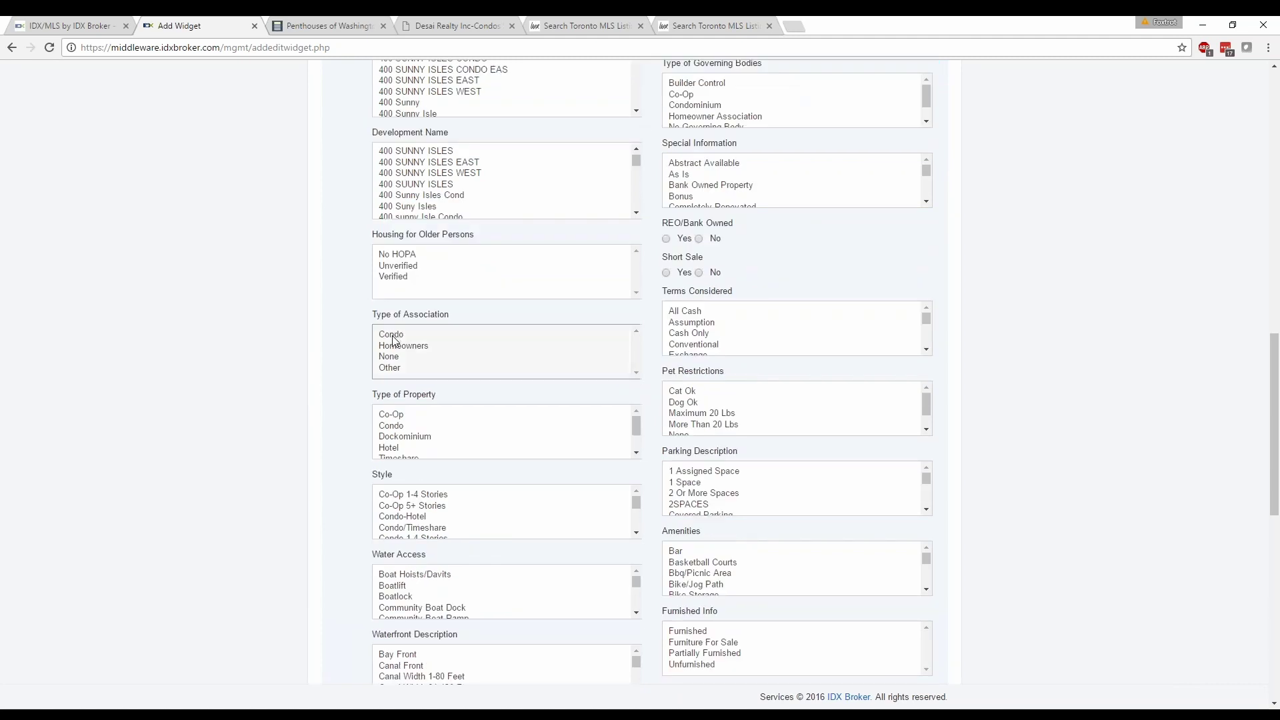
{"action": "left_click", "coordinate": [427, 347]}
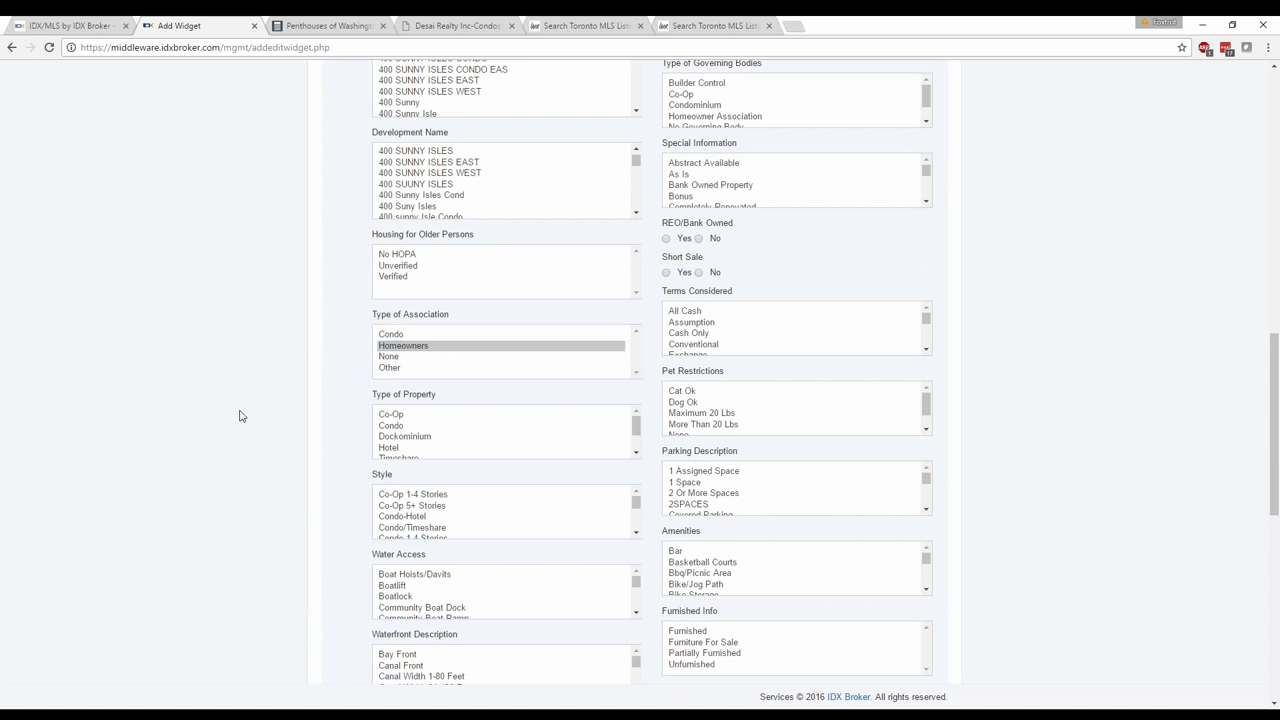
Select Ocean Front in the Waterfront Description list.
{"action": "scroll", "coordinate": [244, 415], "scroll_direction": "down", "scroll_amount": 2}
{"action": "scroll", "coordinate": [242, 406], "scroll_direction": "down", "scroll_amount": 1}
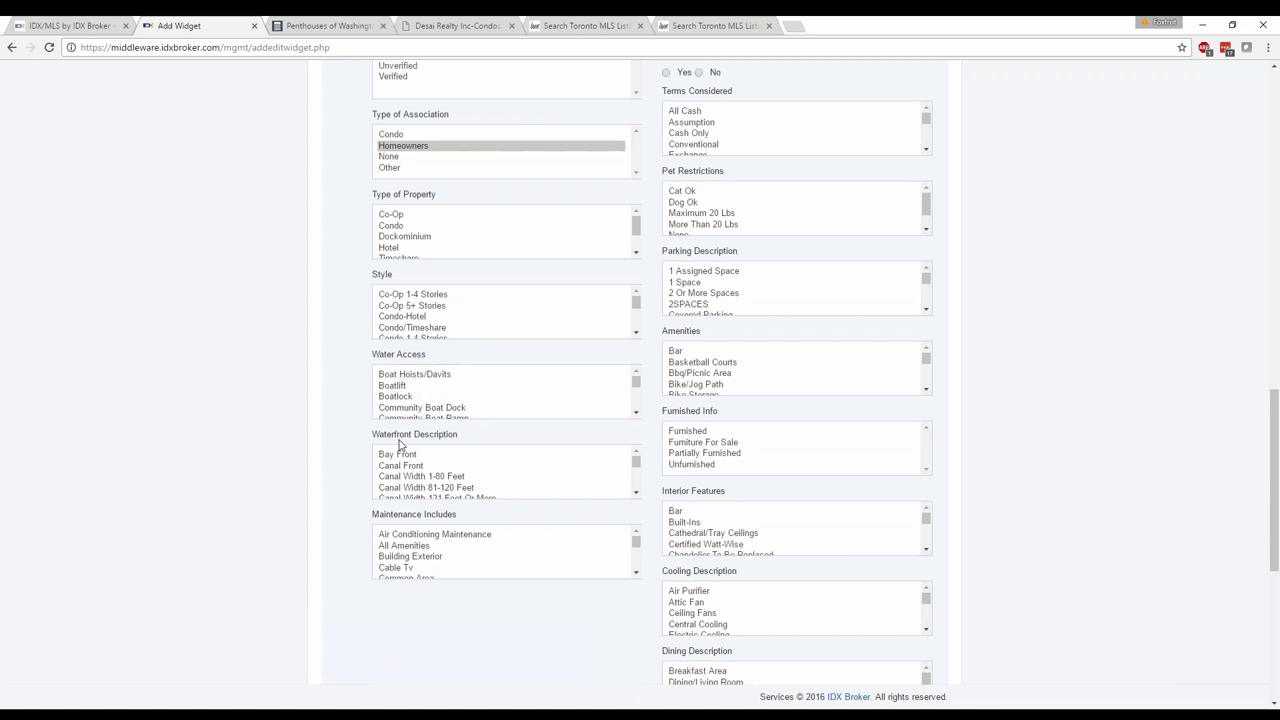
{"action": "scroll", "coordinate": [400, 443], "scroll_direction": "down", "scroll_amount": 1}
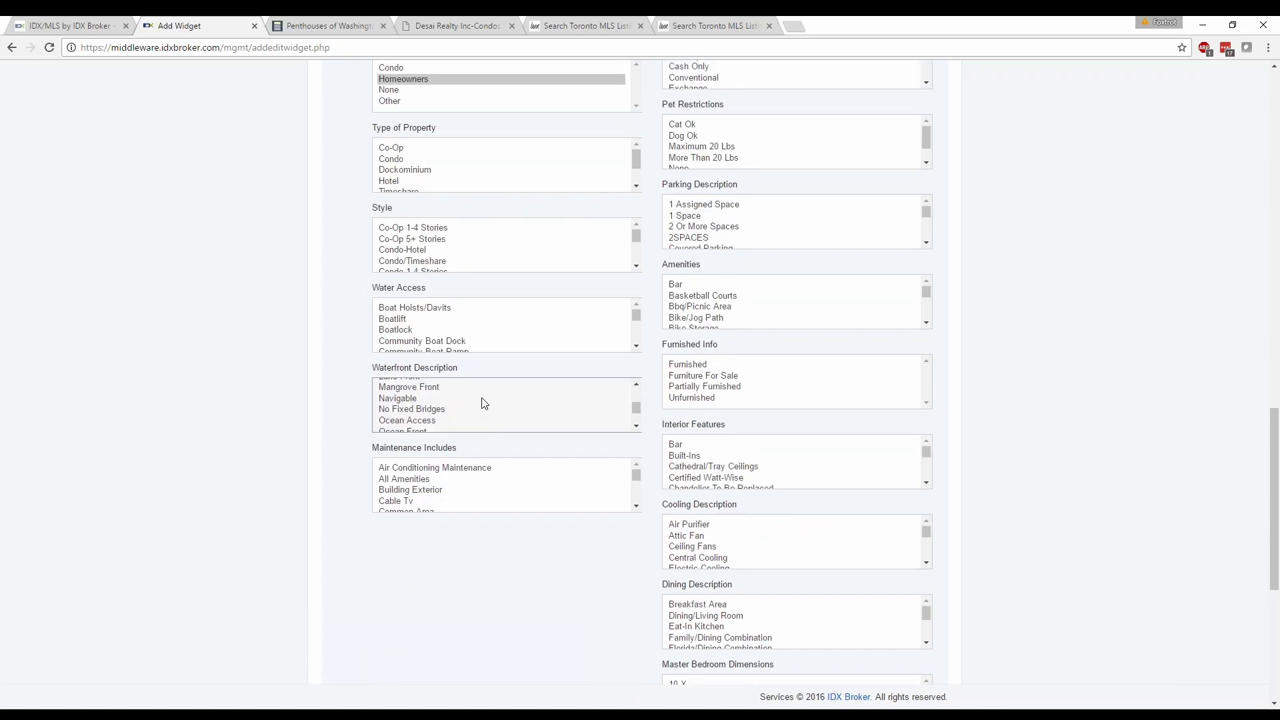
{"action": "scroll", "coordinate": [473, 403], "scroll_direction": "down", "scroll_amount": 4}
{"action": "scroll", "coordinate": [470, 405], "scroll_direction": "down", "scroll_amount": 3}
{"action": "scroll", "coordinate": [440, 397], "scroll_direction": "up", "scroll_amount": 2}
{"action": "scroll", "coordinate": [633, 425], "scroll_direction": "down", "scroll_amount": 1}
{"action": "left_click", "coordinate": [428, 406]}
{"action": "left_click", "coordinate": [244, 394]}
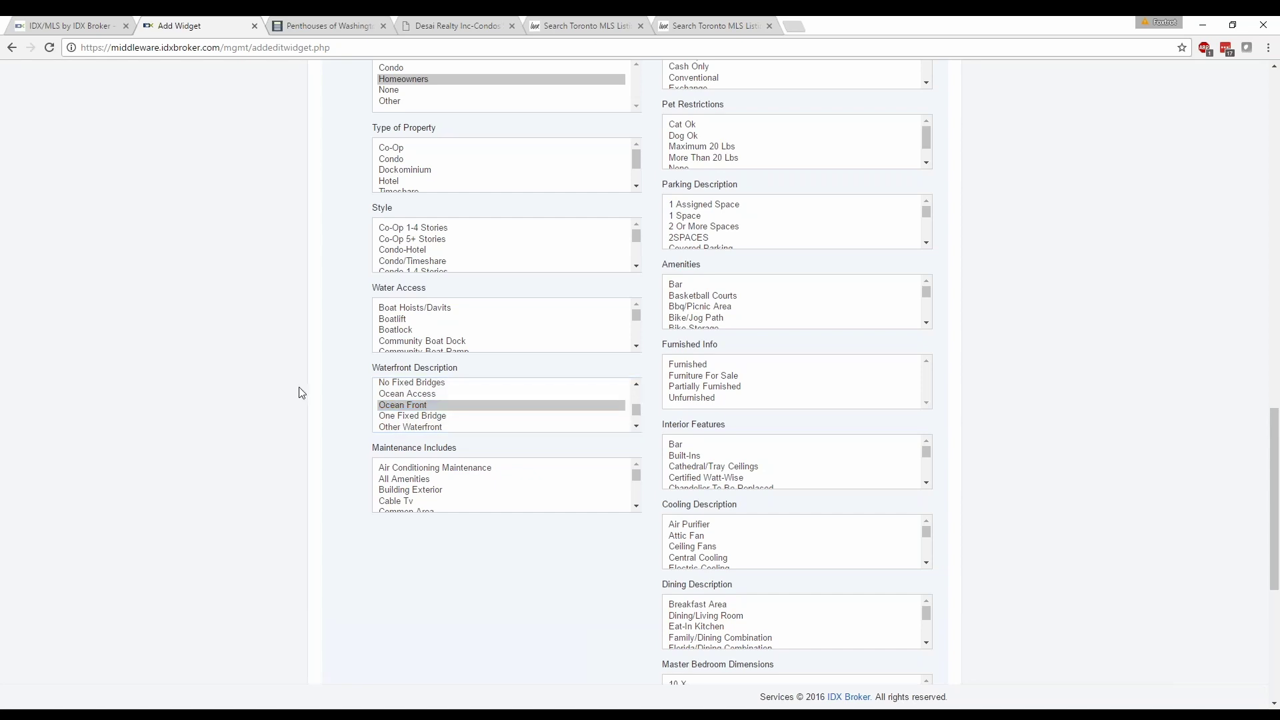
{"action": "scroll", "coordinate": [302, 393], "scroll_direction": "down", "scroll_amount": 1}
{"action": "scroll", "coordinate": [310, 419], "scroll_direction": "down", "scroll_amount": 5}
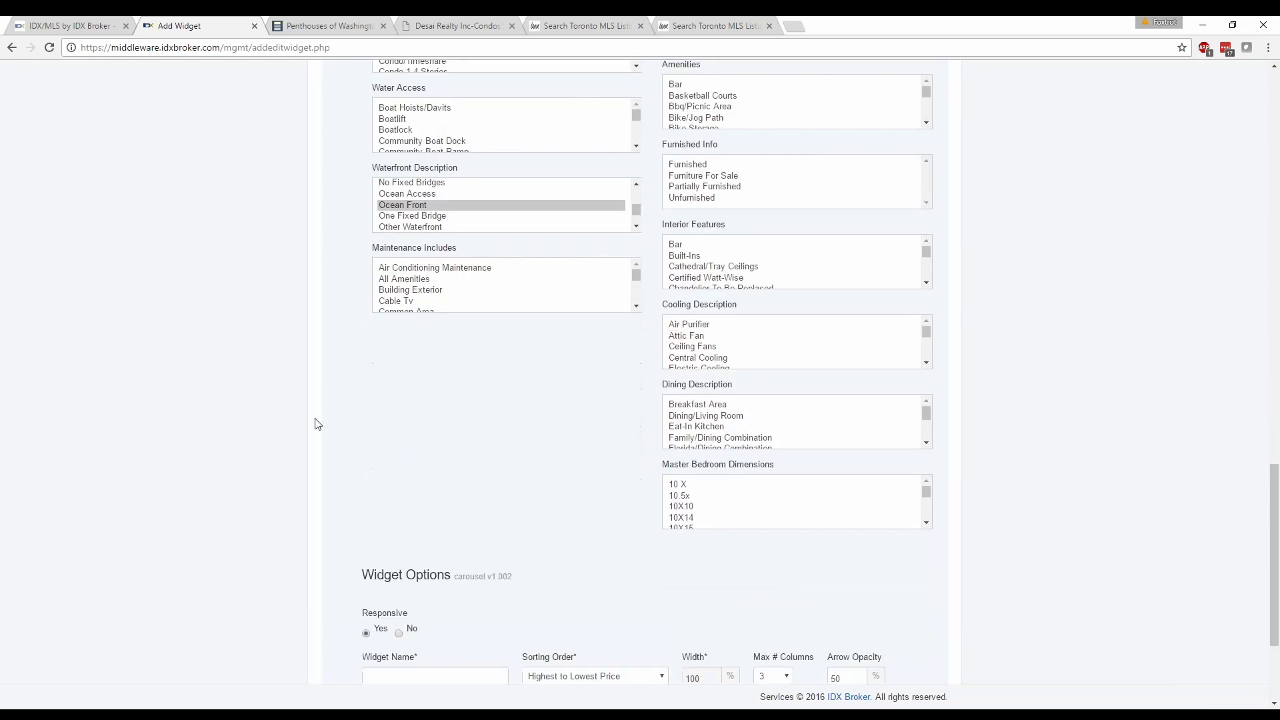
Enter 'Miami Oceanfront Condos' as the widget name and build the widget.
{"action": "left_click", "coordinate": [388, 490]}
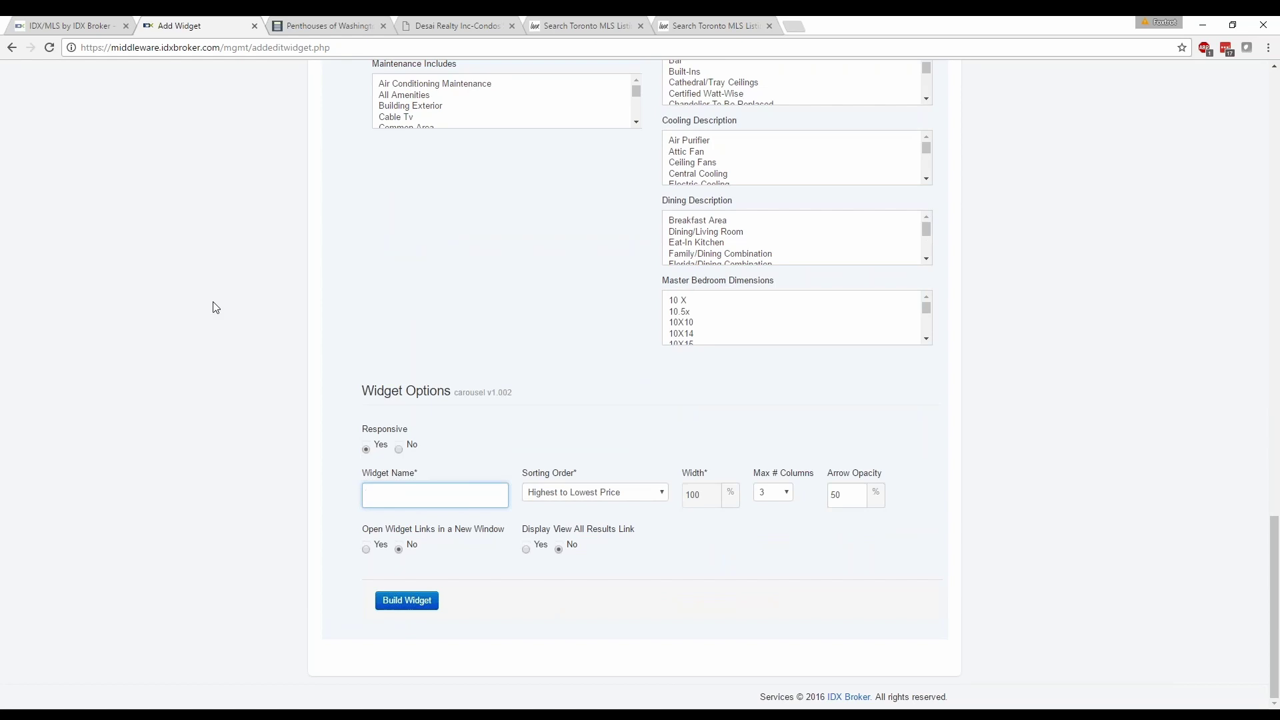
{"action": "type", "text": "Miami Oceanfront Condos"}
{"action": "triple_click", "coordinate": [560, 445]}
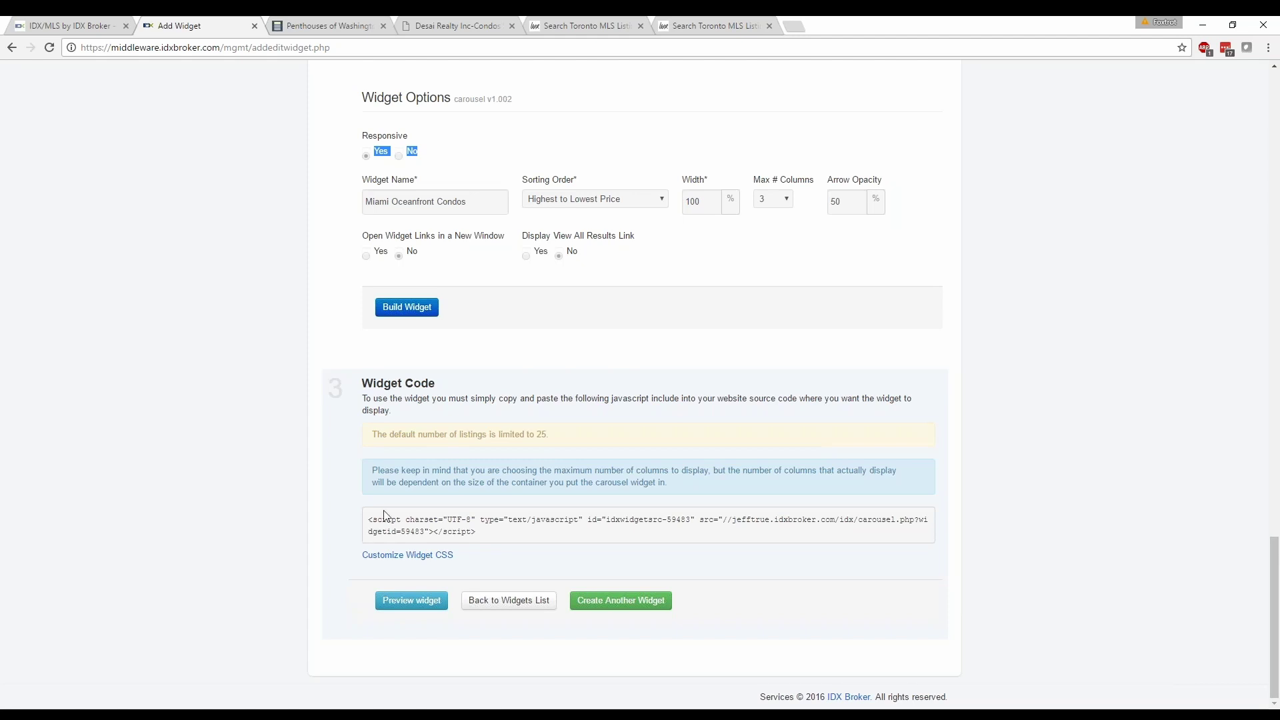
Preview the widget in a new tab and page back and forth through its listings.
{"action": "left_click", "coordinate": [411, 600]}
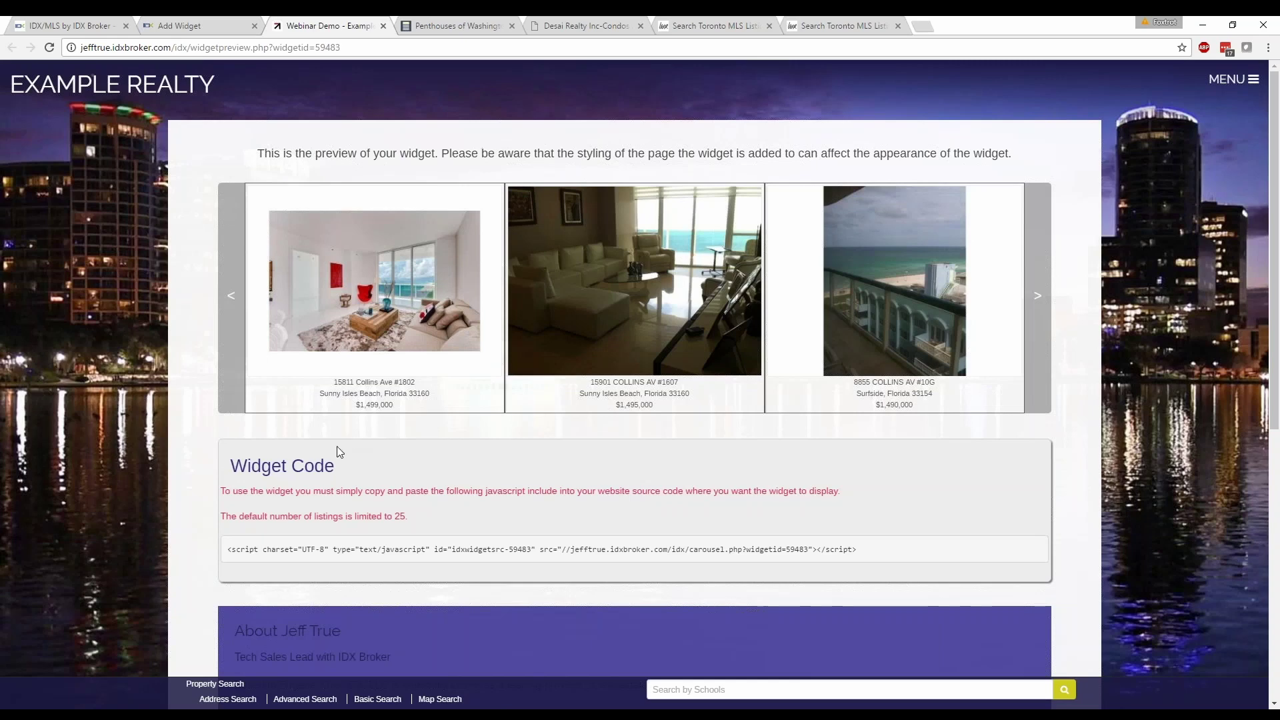
{"action": "left_click", "coordinate": [228, 299]}
{"action": "left_click", "coordinate": [228, 300]}
{"action": "left_click", "coordinate": [228, 299]}
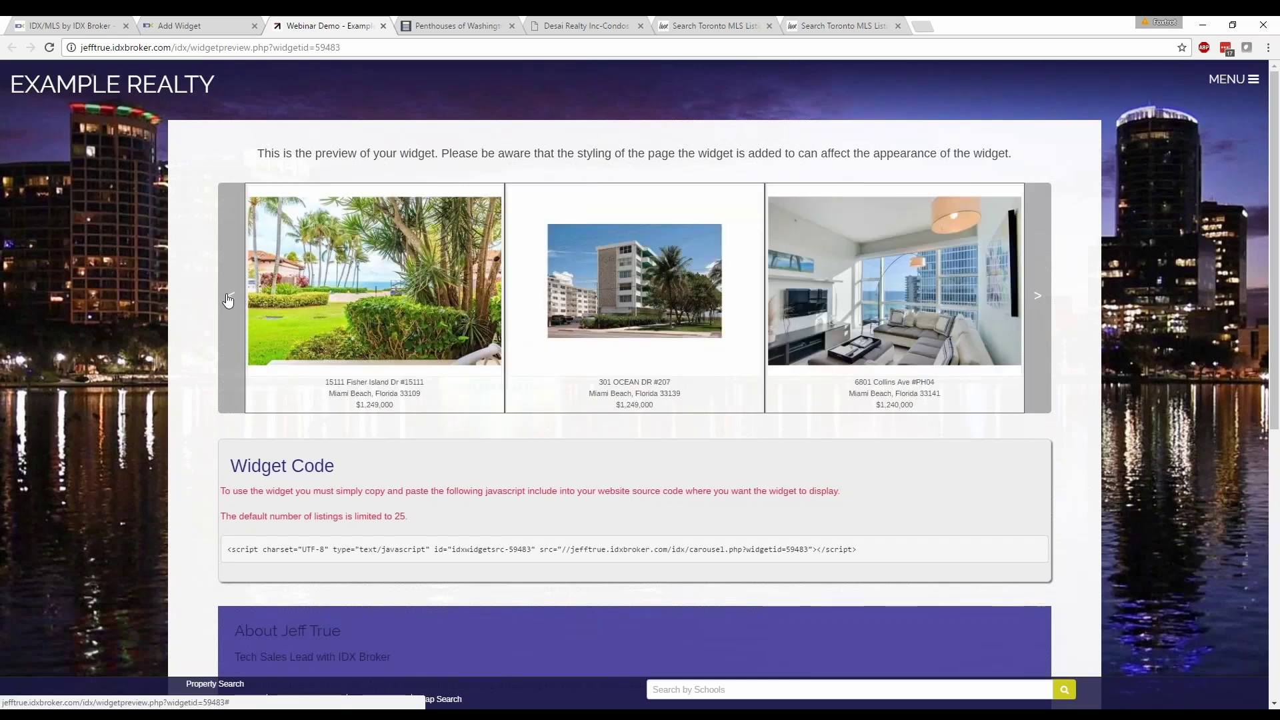
{"action": "left_click", "coordinate": [228, 300]}
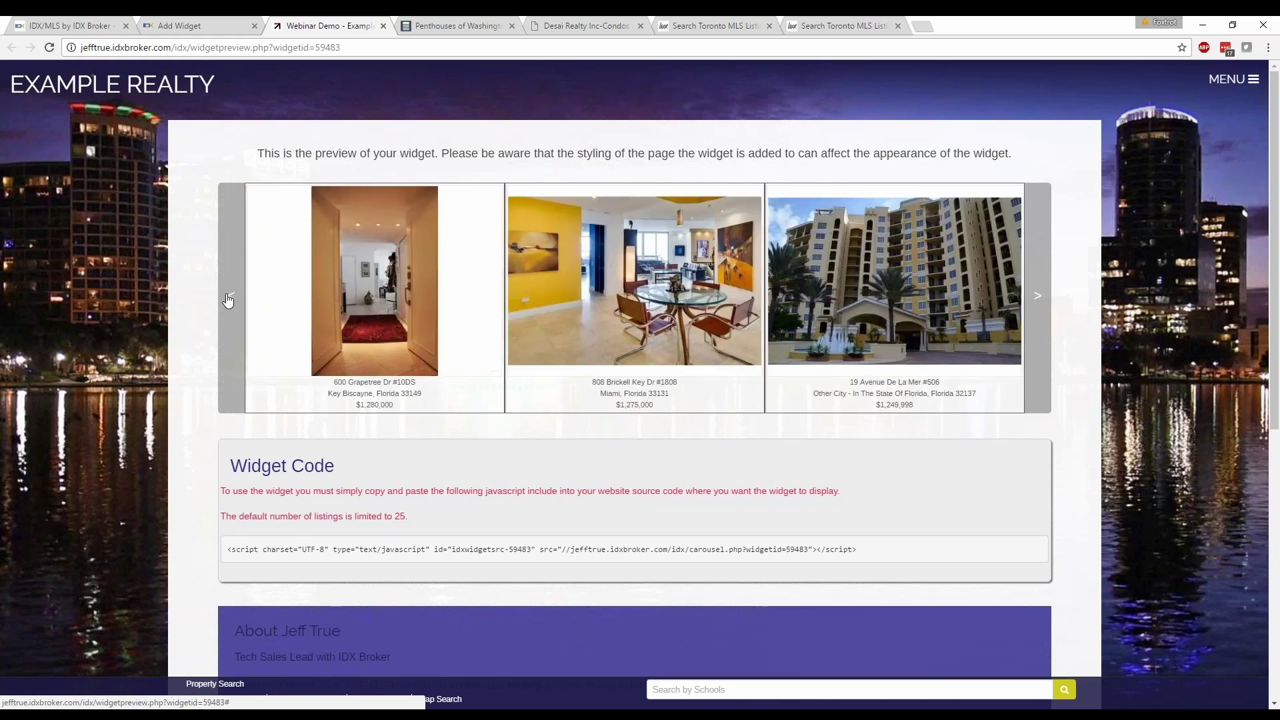
{"action": "left_click", "coordinate": [1038, 299]}
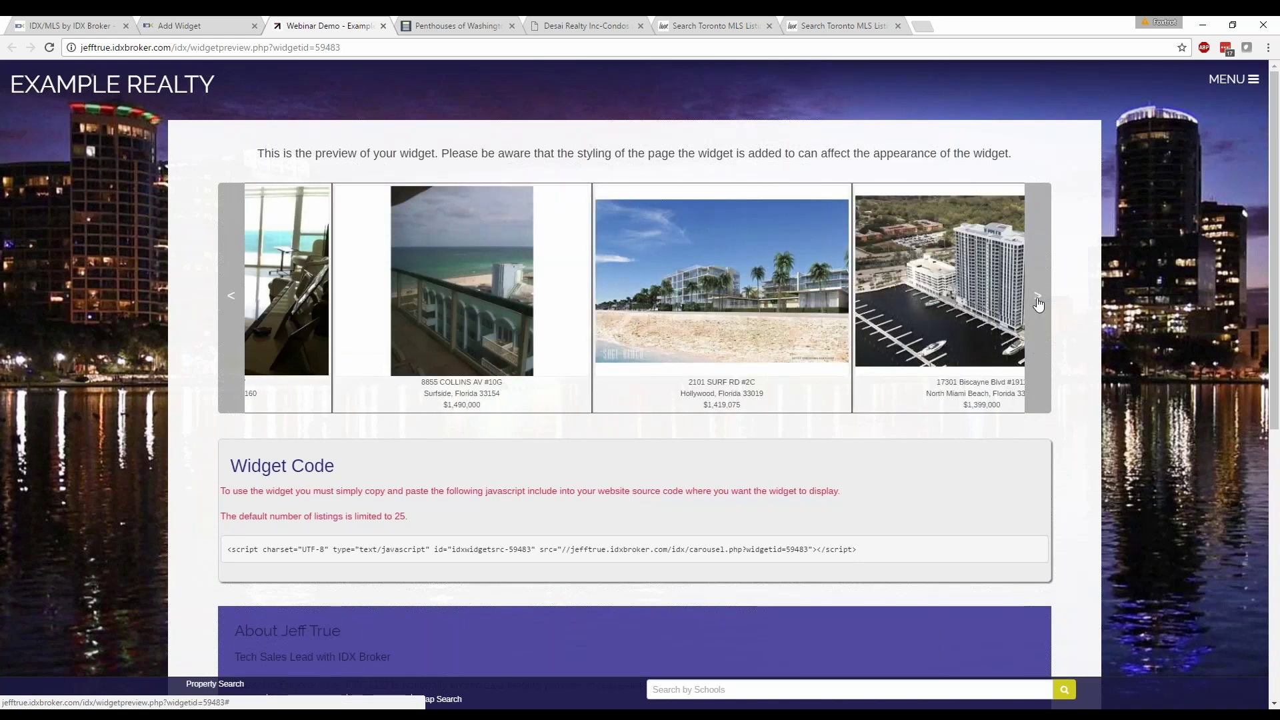
{"action": "left_click", "coordinate": [1038, 300]}
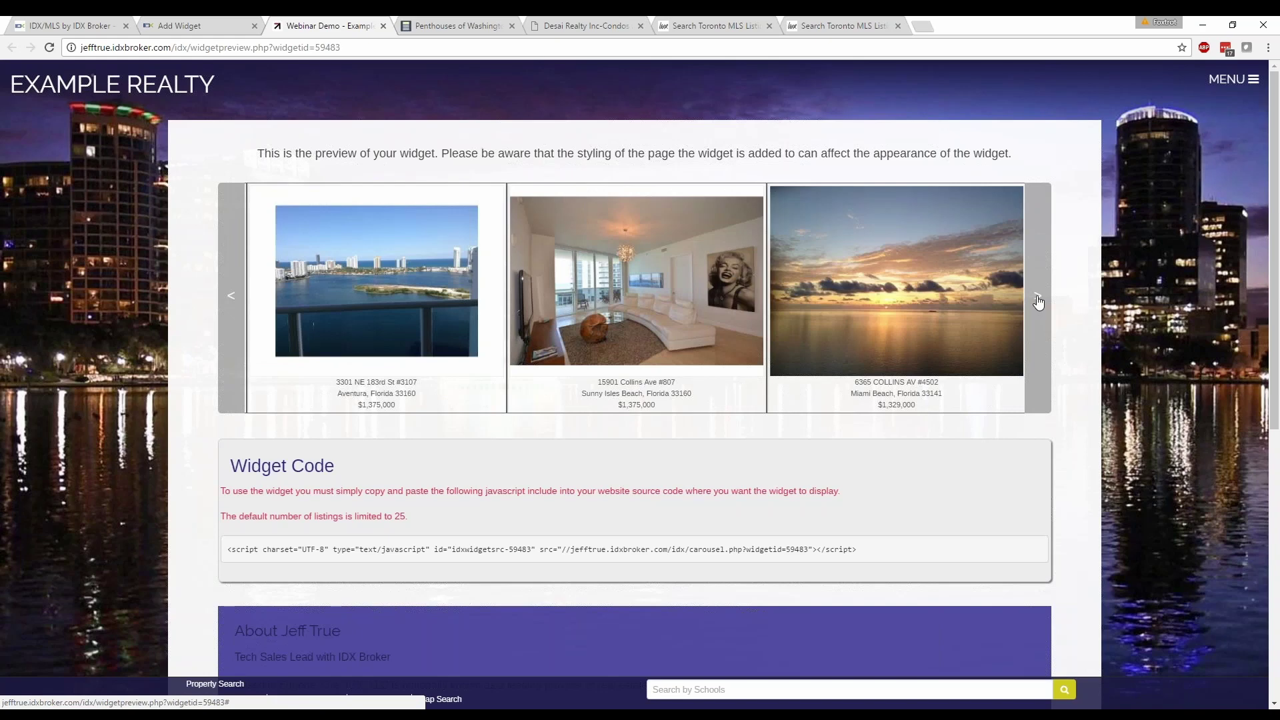
{"action": "left_click", "coordinate": [1038, 300]}
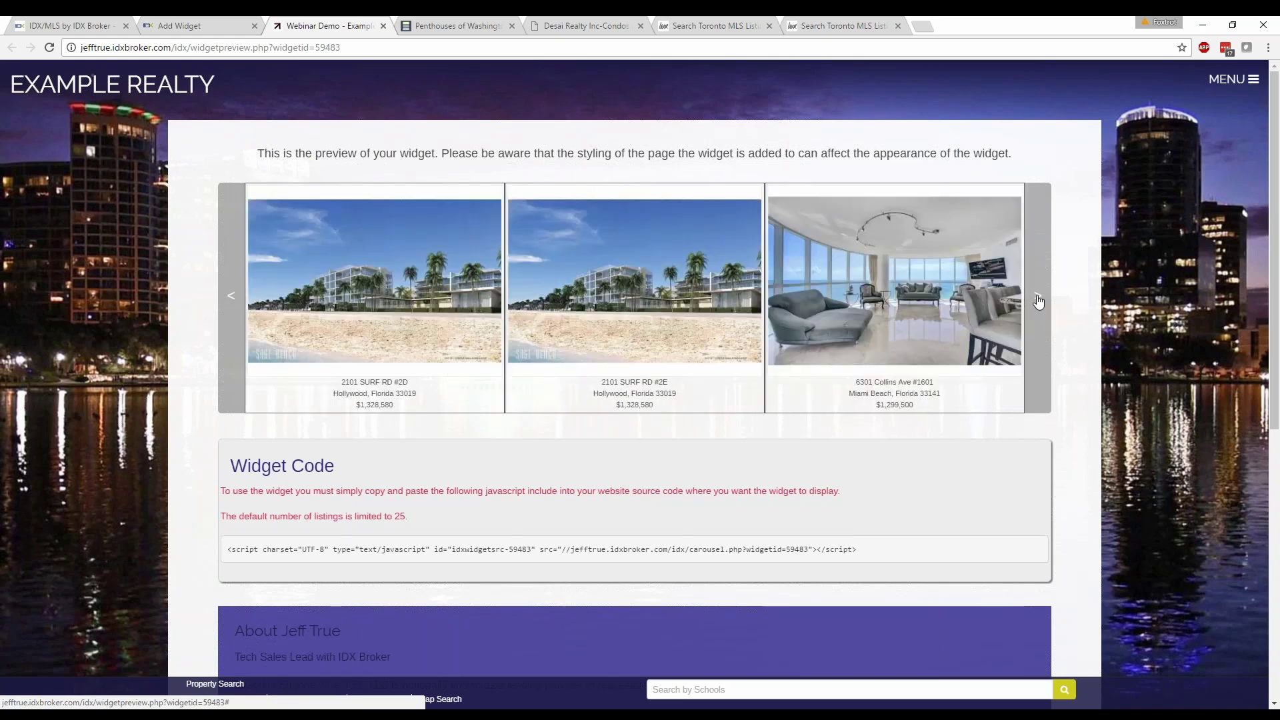
{"action": "left_click", "coordinate": [1038, 300]}
{"action": "left_click", "coordinate": [1039, 300]}
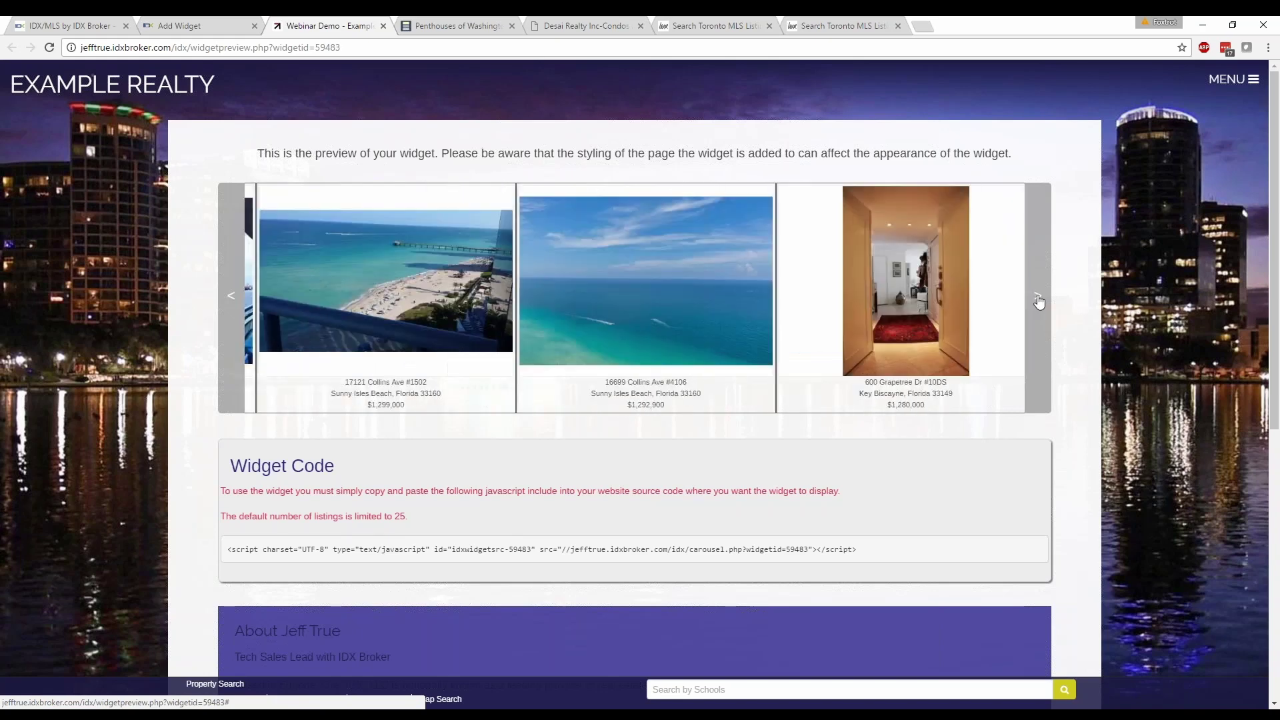
{"action": "left_click", "coordinate": [1038, 300]}
{"action": "left_click", "coordinate": [1038, 300]}
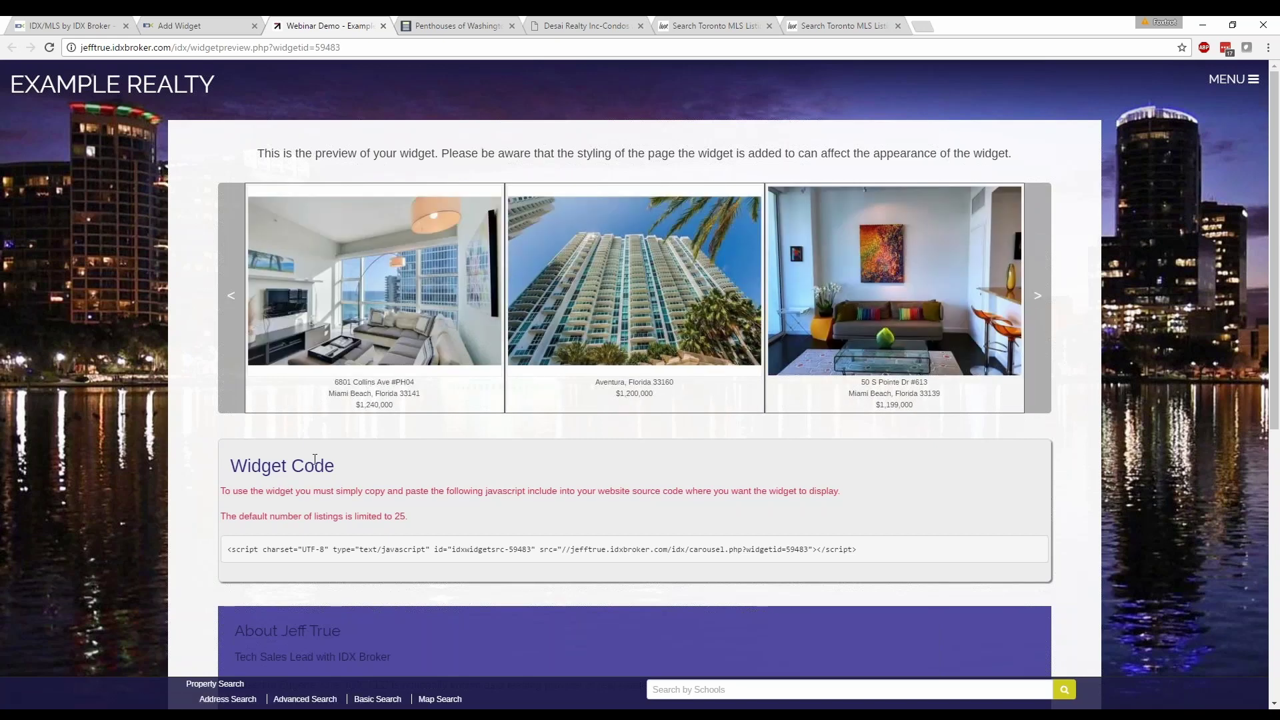
Close the Webinar Demo preview tab to get back to the Add Widget page.
{"action": "scroll", "coordinate": [260, 470], "scroll_direction": "down", "scroll_amount": 5}
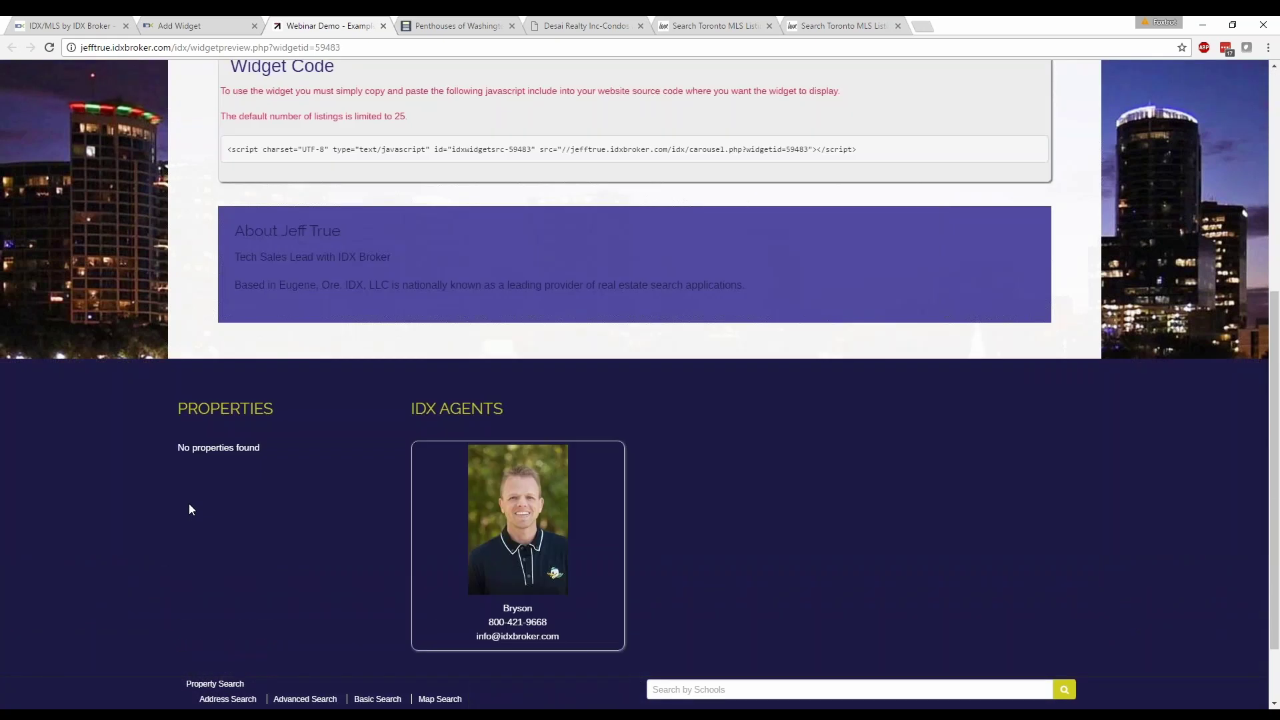
{"action": "scroll", "coordinate": [197, 481], "scroll_direction": "up", "scroll_amount": 4}
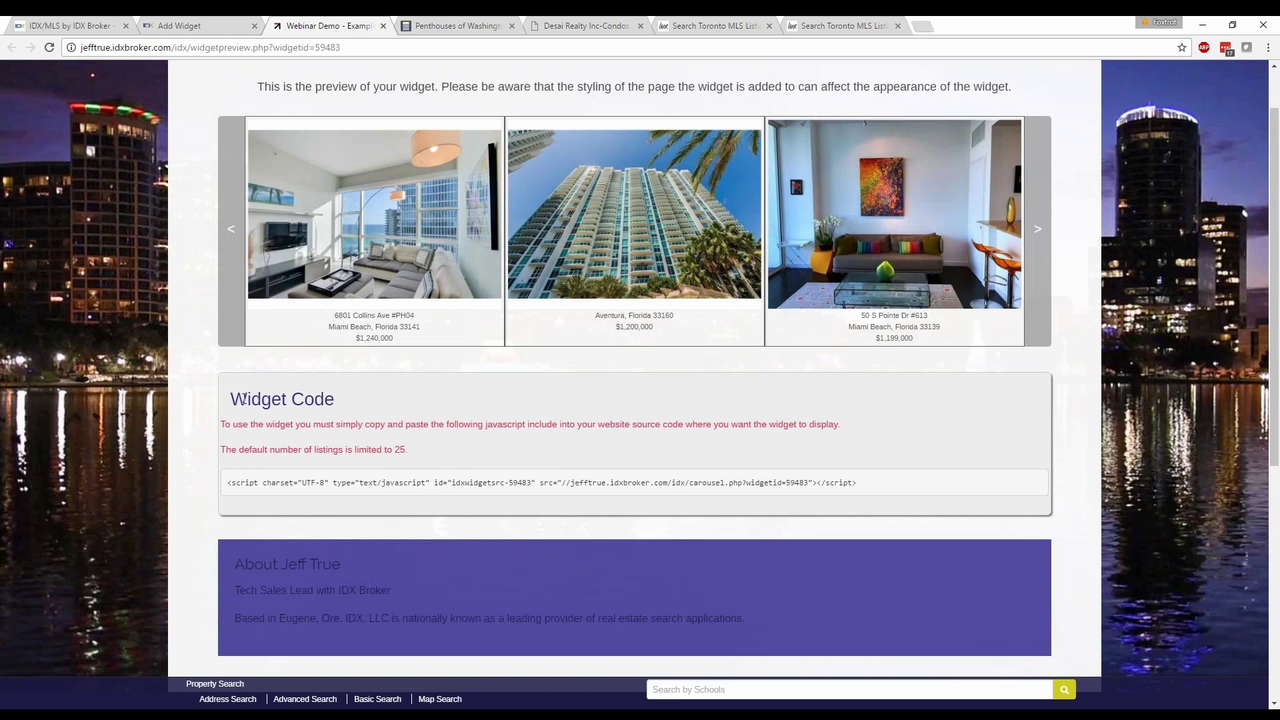
{"action": "scroll", "coordinate": [244, 398], "scroll_direction": "up", "scroll_amount": 1}
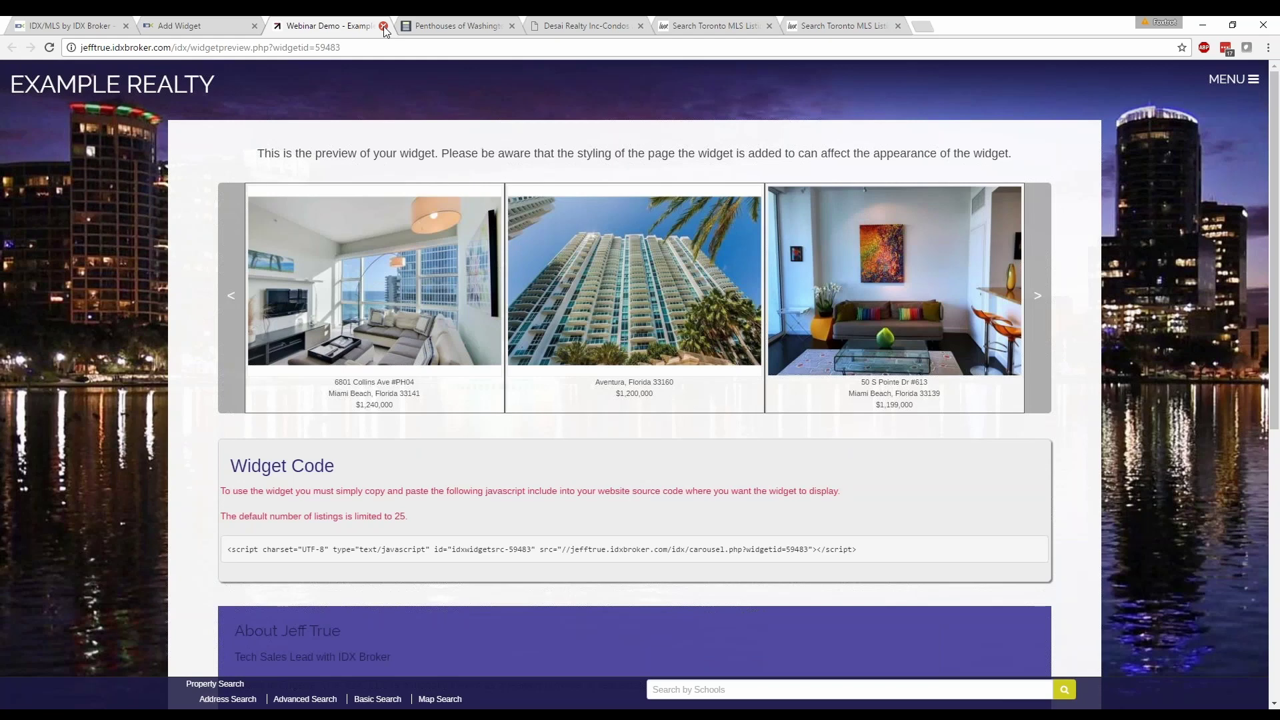
{"action": "left_click", "coordinate": [384, 26]}
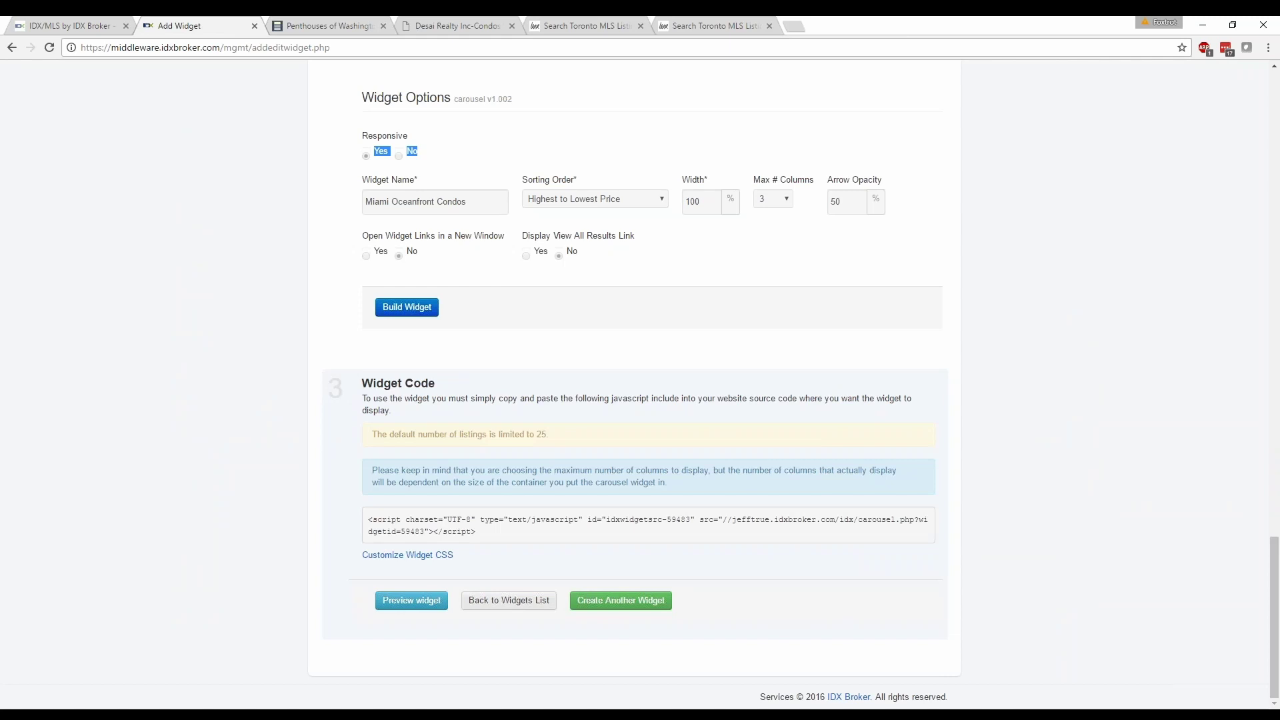
Return to the widgets list and go to page 4 to find the Miami Oceanfront Condos carousel (ID 59483).
{"action": "left_click", "coordinate": [509, 601]}
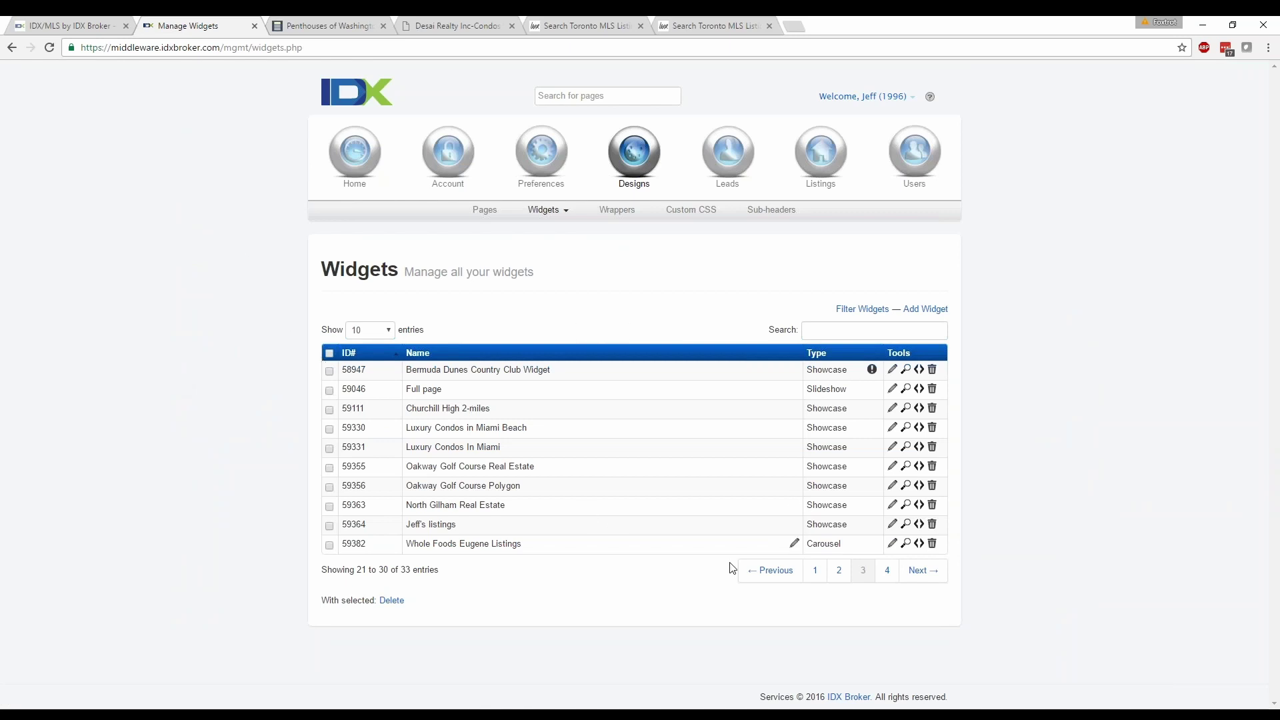
{"action": "left_click", "coordinate": [888, 572]}
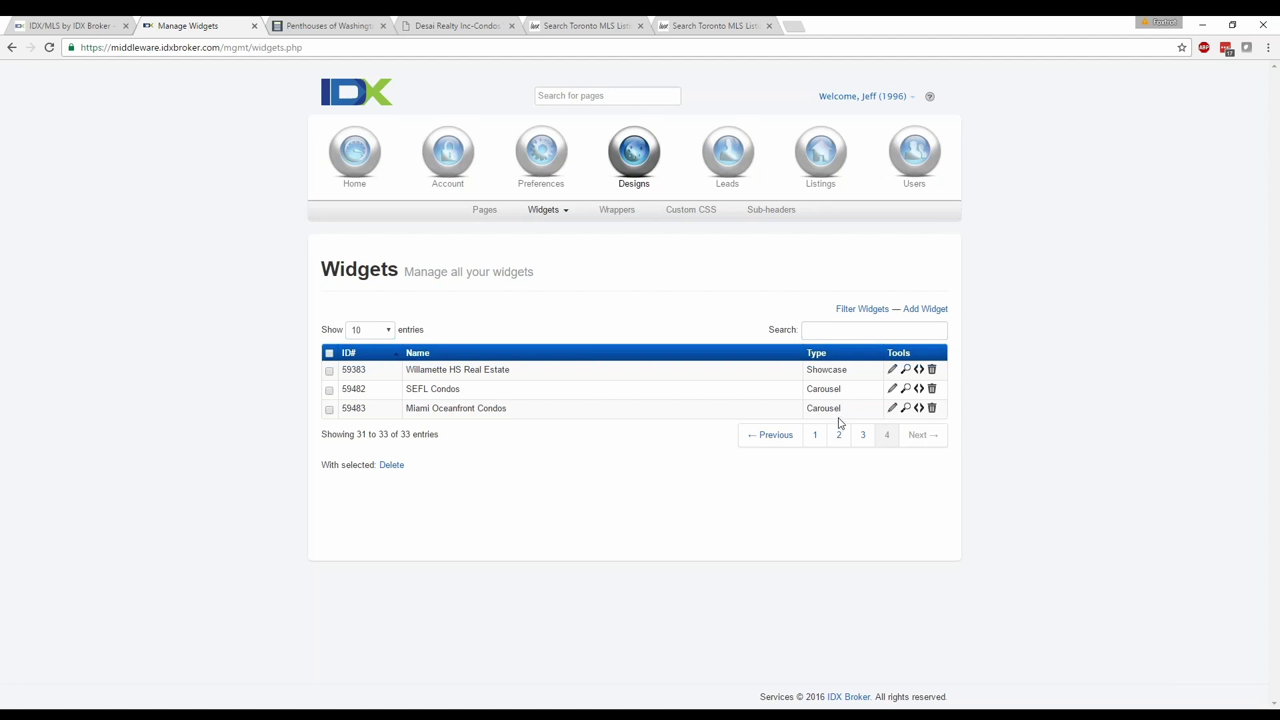
Open the Miami Oceanfront Condos widget (ID 59483) for editing.
{"action": "left_click", "coordinate": [892, 408]}
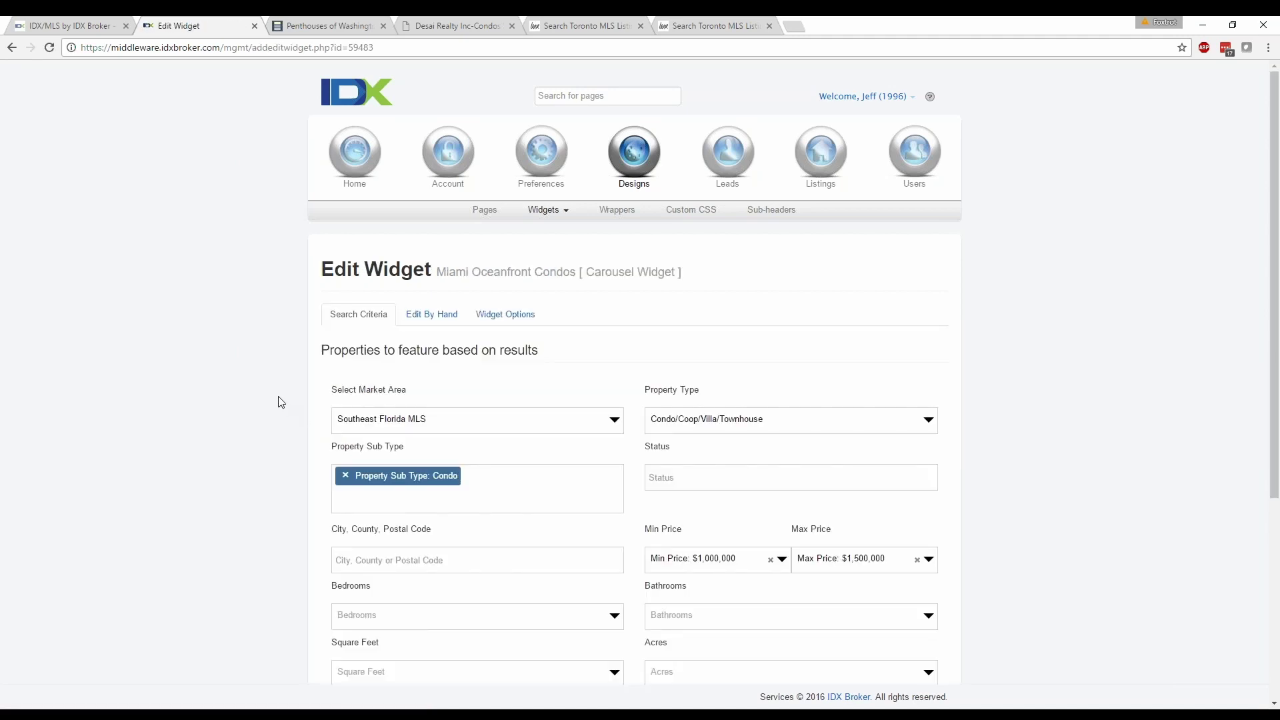
{"action": "scroll", "coordinate": [278, 402], "scroll_direction": "down", "scroll_amount": 2}
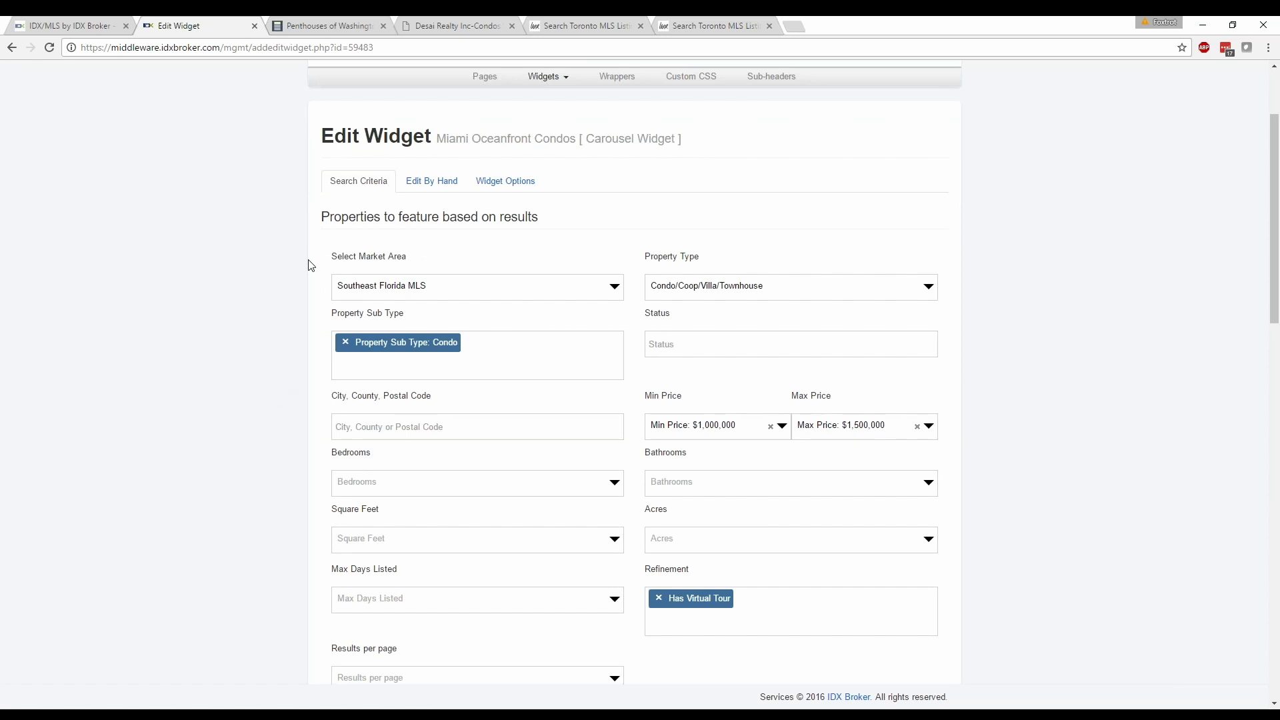
{"action": "scroll", "coordinate": [266, 350], "scroll_direction": "down", "scroll_amount": 1}
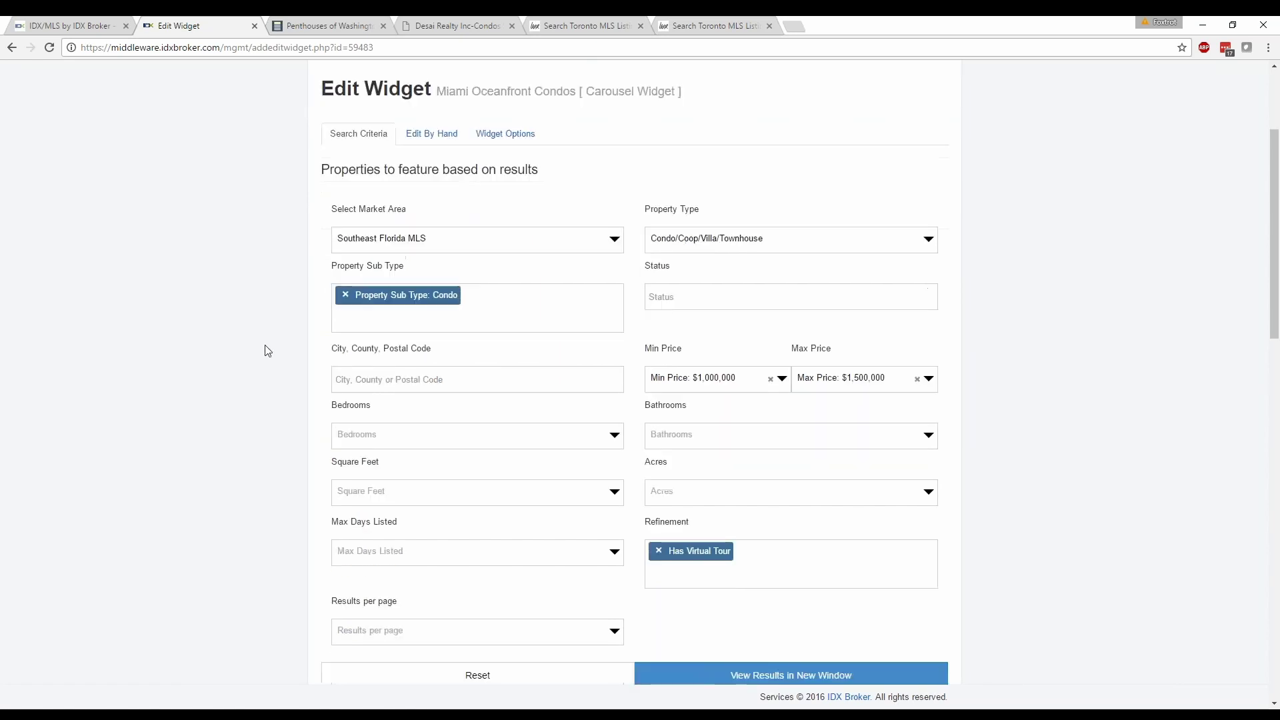
{"action": "scroll", "coordinate": [265, 350], "scroll_direction": "down", "scroll_amount": 2}
{"action": "scroll", "coordinate": [517, 374], "scroll_direction": "down", "scroll_amount": 3}
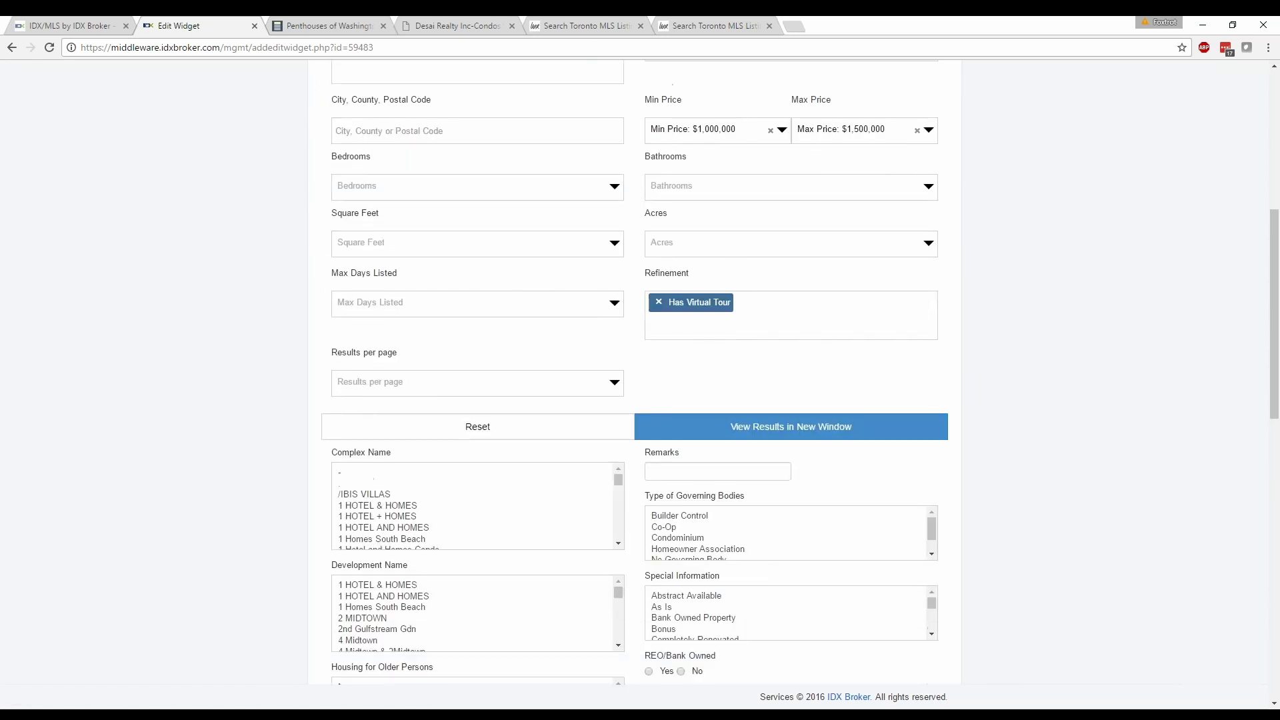
{"action": "scroll", "coordinate": [374, 413], "scroll_direction": "down", "scroll_amount": 12}
{"action": "scroll", "coordinate": [351, 410], "scroll_direction": "up", "scroll_amount": 15}
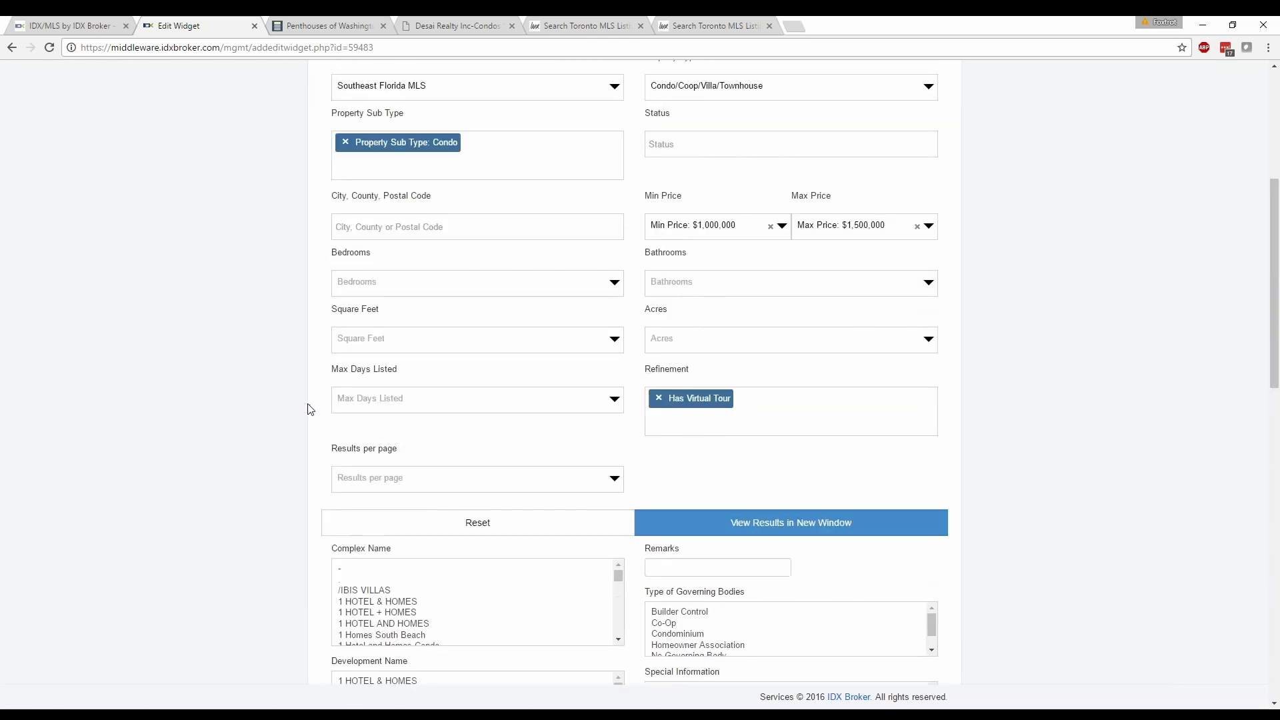
{"action": "scroll", "coordinate": [309, 409], "scroll_direction": "up", "scroll_amount": 5}
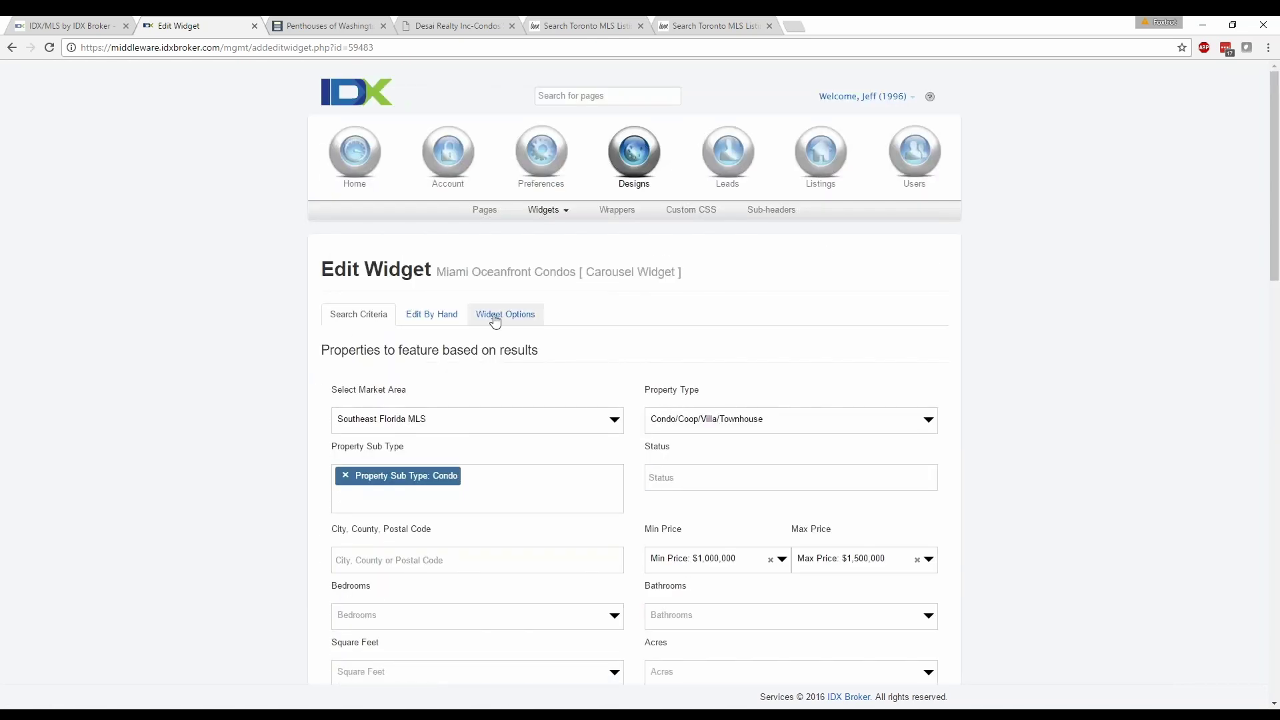
Show the Widget Options and reveal the carousel's custom CSS under Modify Widget CSS.
{"action": "left_click", "coordinate": [495, 317]}
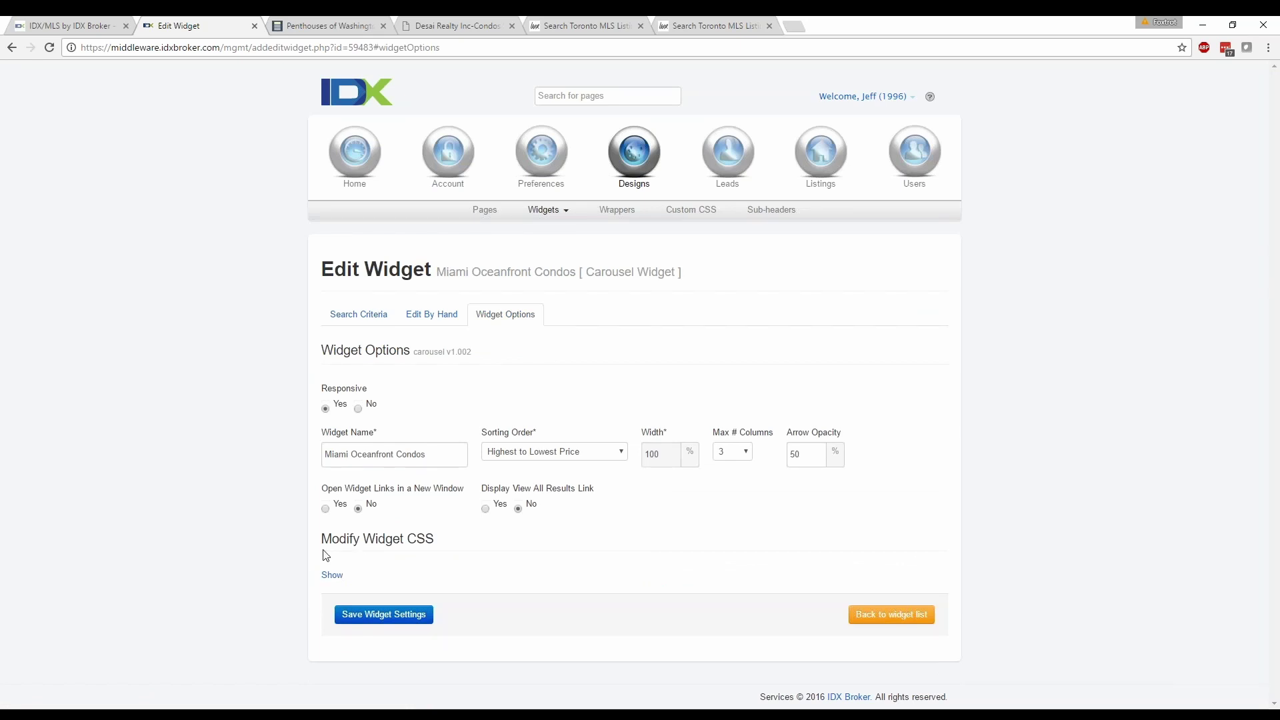
{"action": "left_click", "coordinate": [331, 575]}
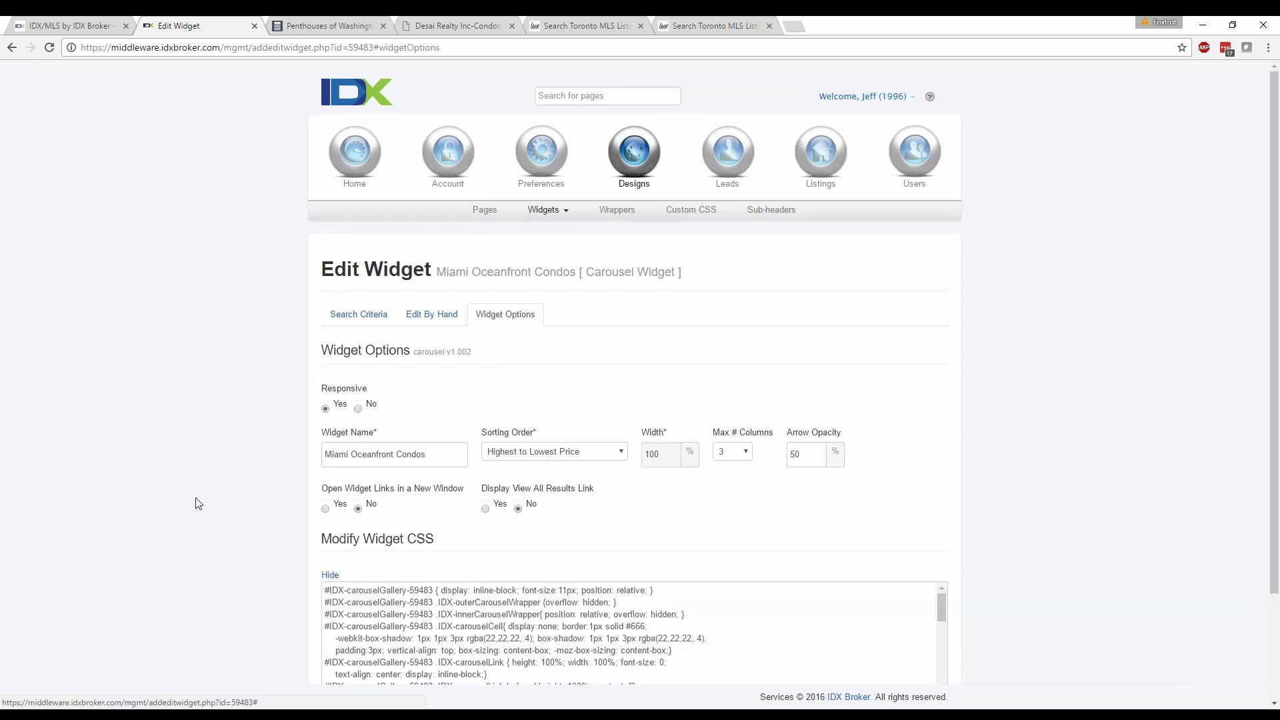
{"action": "scroll", "coordinate": [198, 503], "scroll_direction": "down", "scroll_amount": 2}
{"action": "scroll", "coordinate": [370, 512], "scroll_direction": "down", "scroll_amount": 5}
{"action": "scroll", "coordinate": [370, 512], "scroll_direction": "down", "scroll_amount": 2}
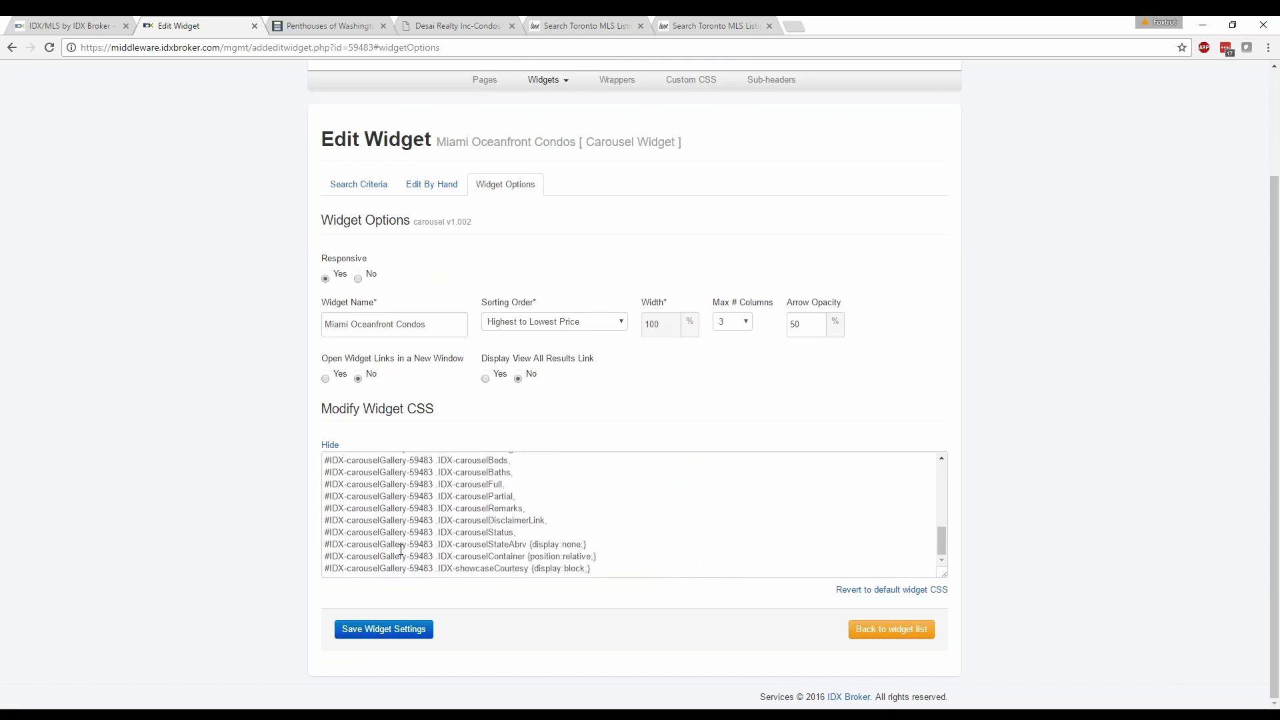
{"action": "scroll", "coordinate": [401, 548], "scroll_direction": "up", "scroll_amount": 3}
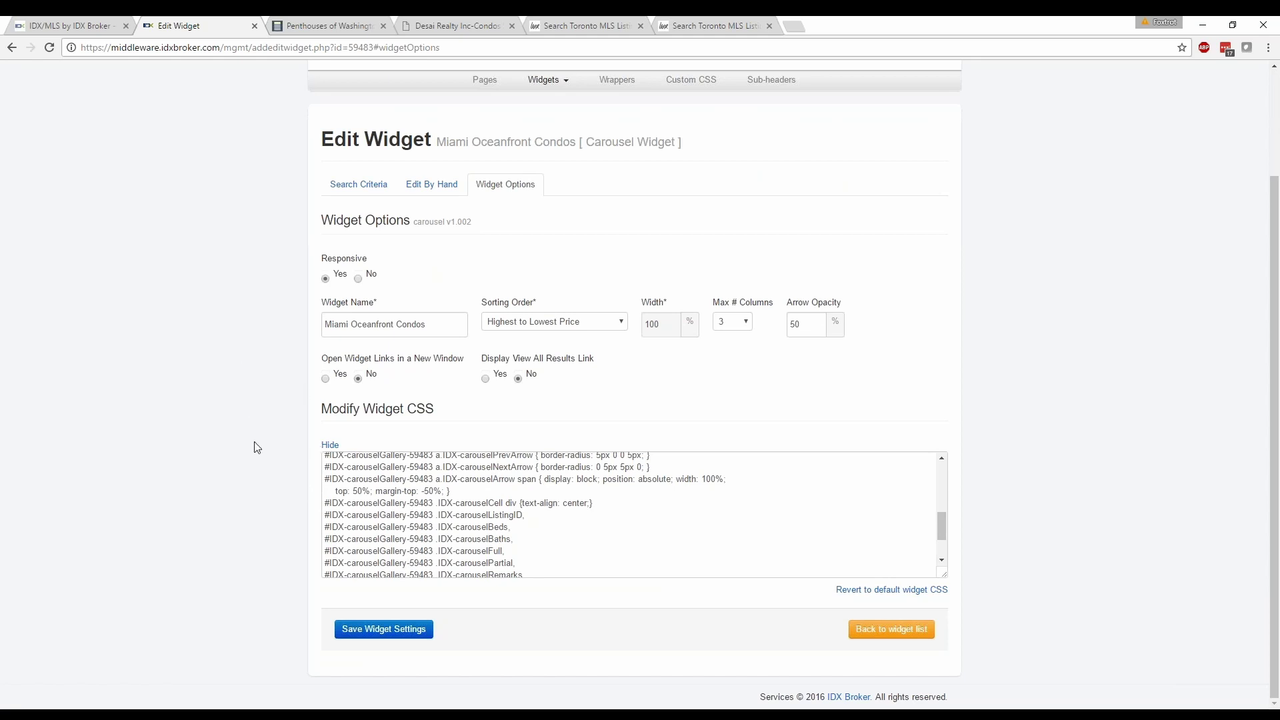
{"action": "scroll", "coordinate": [254, 446], "scroll_direction": "up", "scroll_amount": 2}
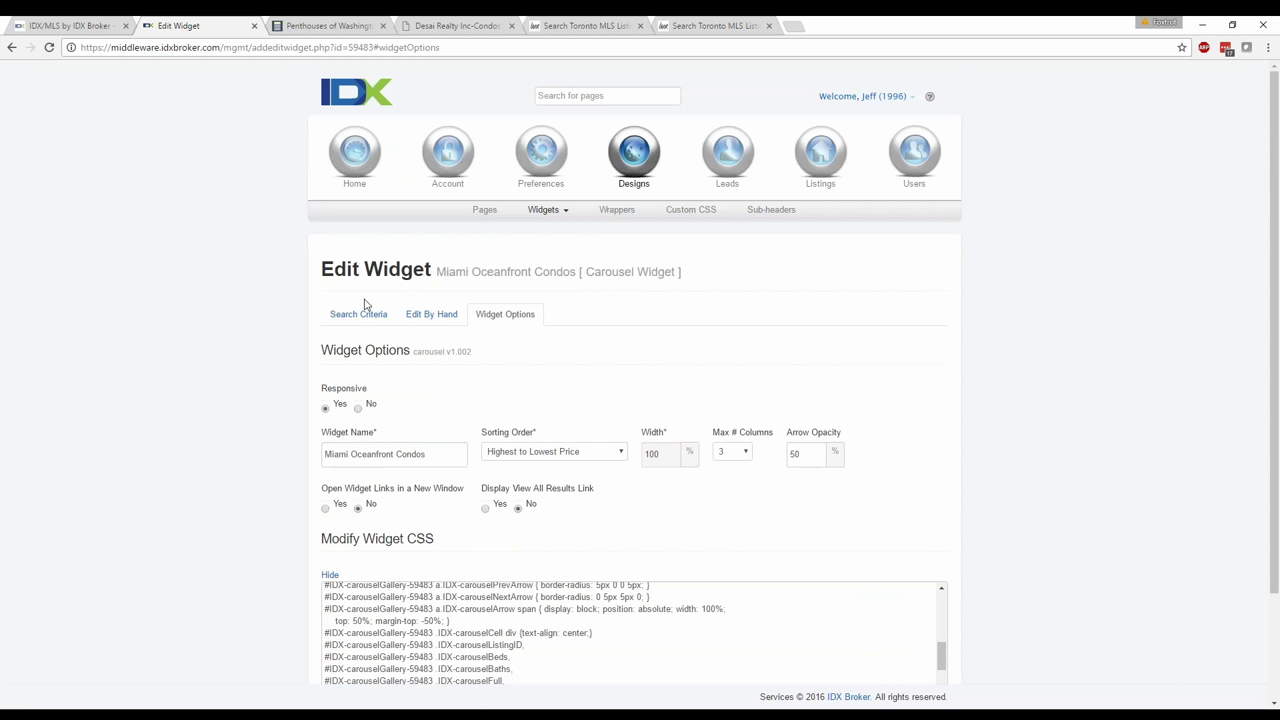
{"action": "mouse_move", "coordinate": [537, 165]}
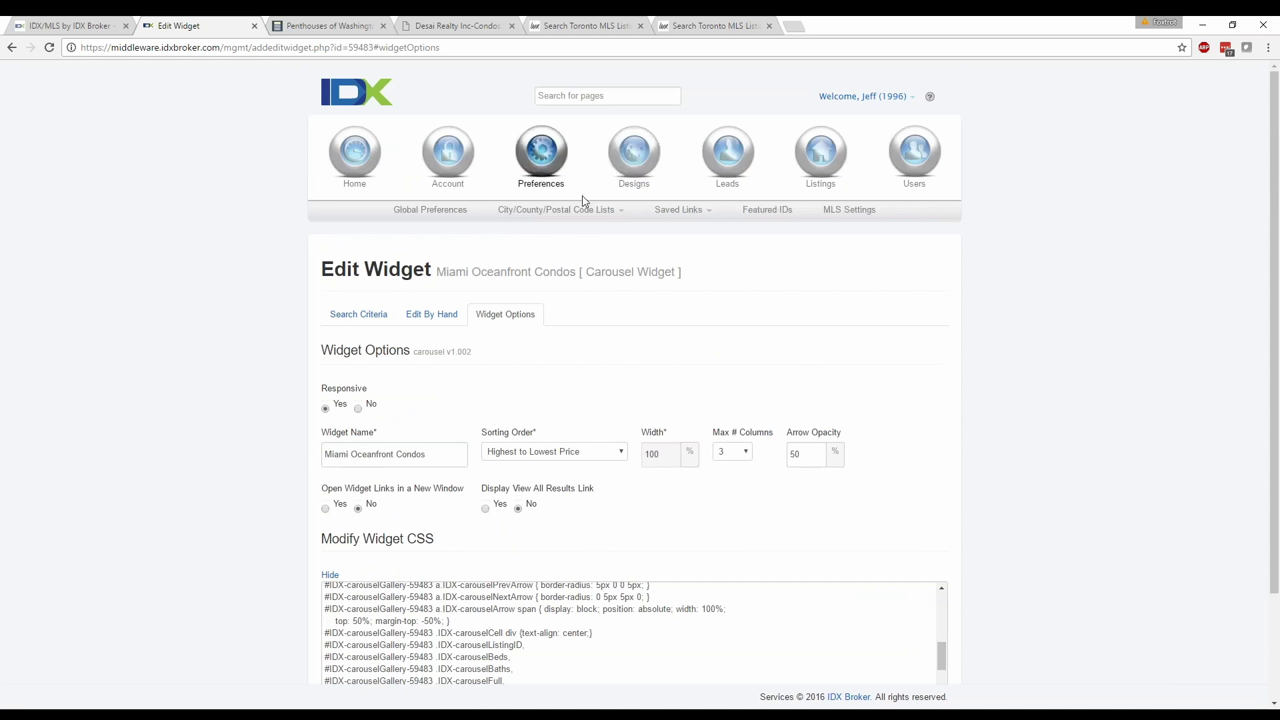
Create a new saved link based on the Standard Results search page.
{"action": "mouse_move", "coordinate": [683, 217]}
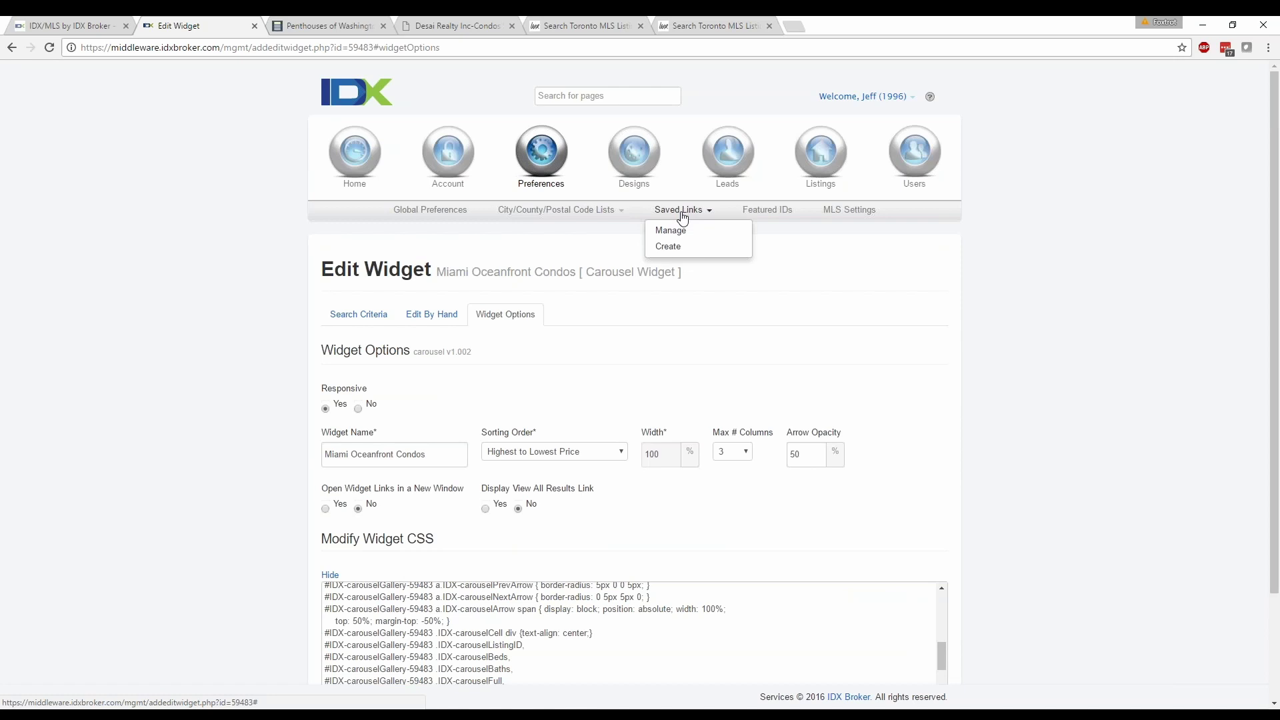
{"action": "left_click", "coordinate": [670, 247]}
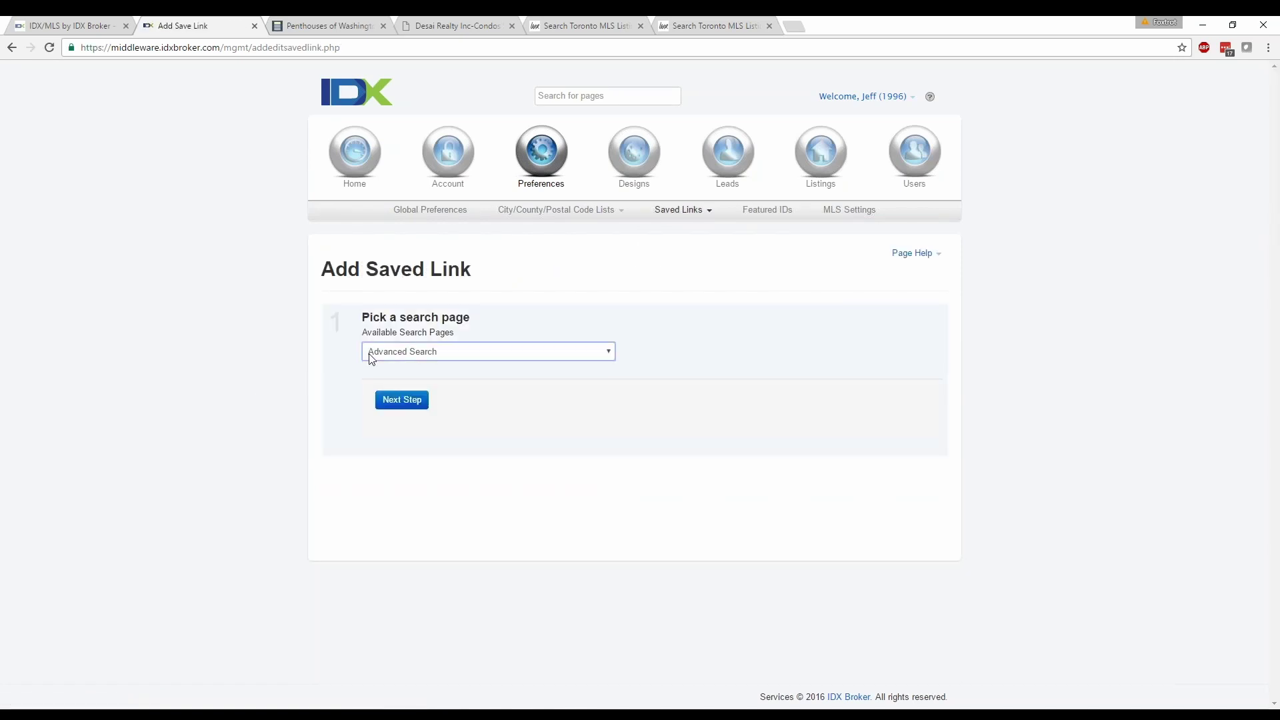
{"action": "left_click", "coordinate": [372, 359]}
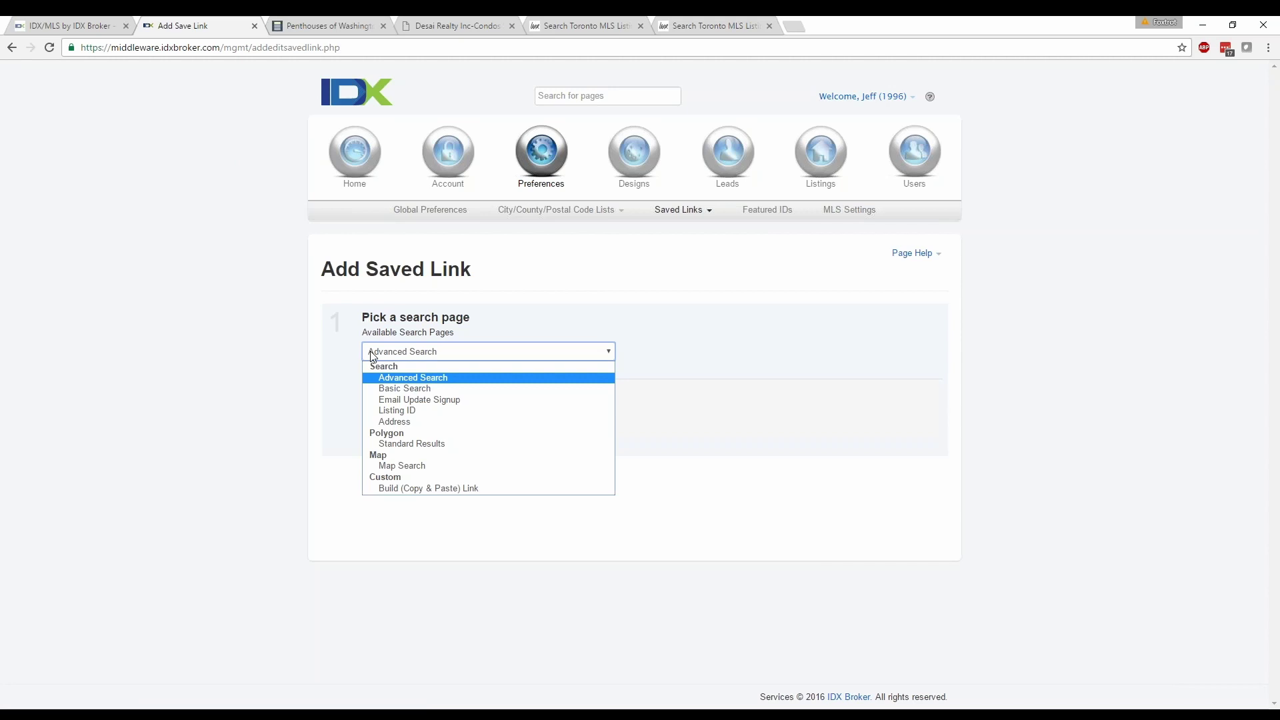
{"action": "left_click", "coordinate": [438, 445]}
{"action": "left_click", "coordinate": [399, 402]}
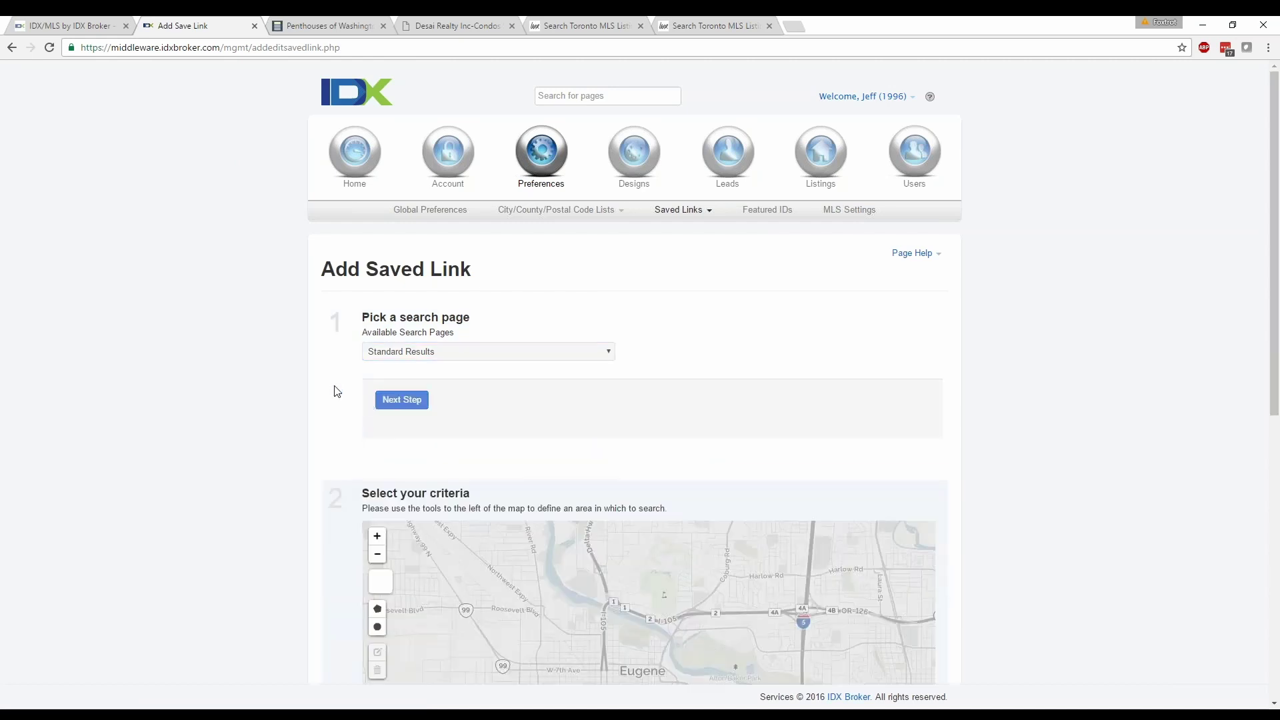
Scroll to the criteria map and zoom it out from Eugene to the western US.
{"action": "scroll", "coordinate": [283, 406], "scroll_direction": "down", "scroll_amount": 3}
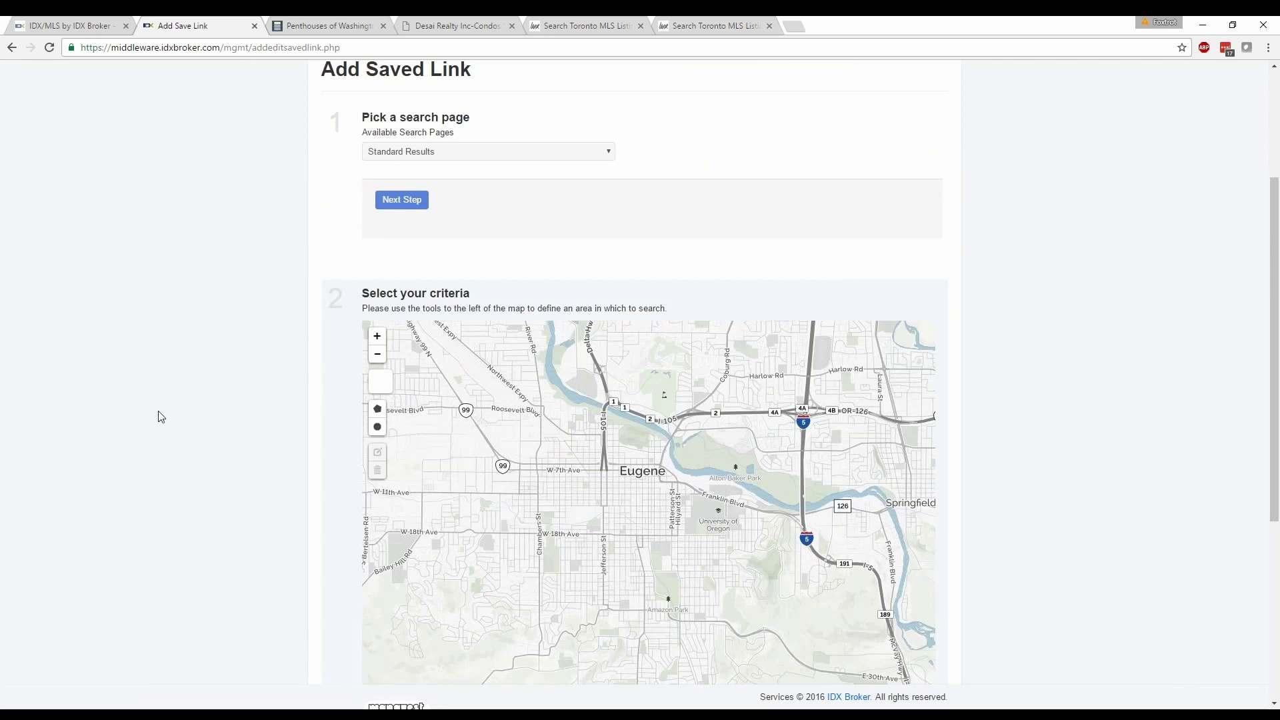
{"action": "scroll", "coordinate": [166, 416], "scroll_direction": "down", "scroll_amount": 2}
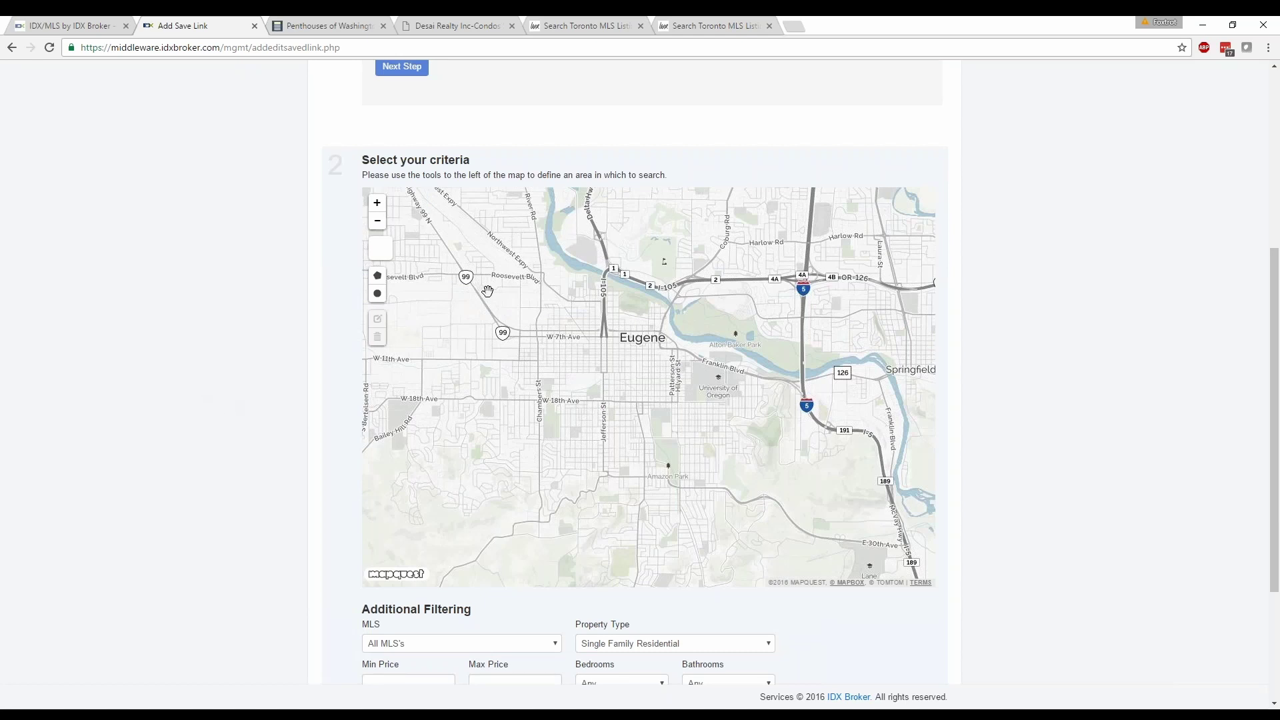
{"action": "scroll", "coordinate": [483, 347], "scroll_direction": "down", "scroll_amount": 1}
{"action": "scroll", "coordinate": [283, 425], "scroll_direction": "up", "scroll_amount": 1}
{"action": "left_click", "coordinate": [379, 223]}
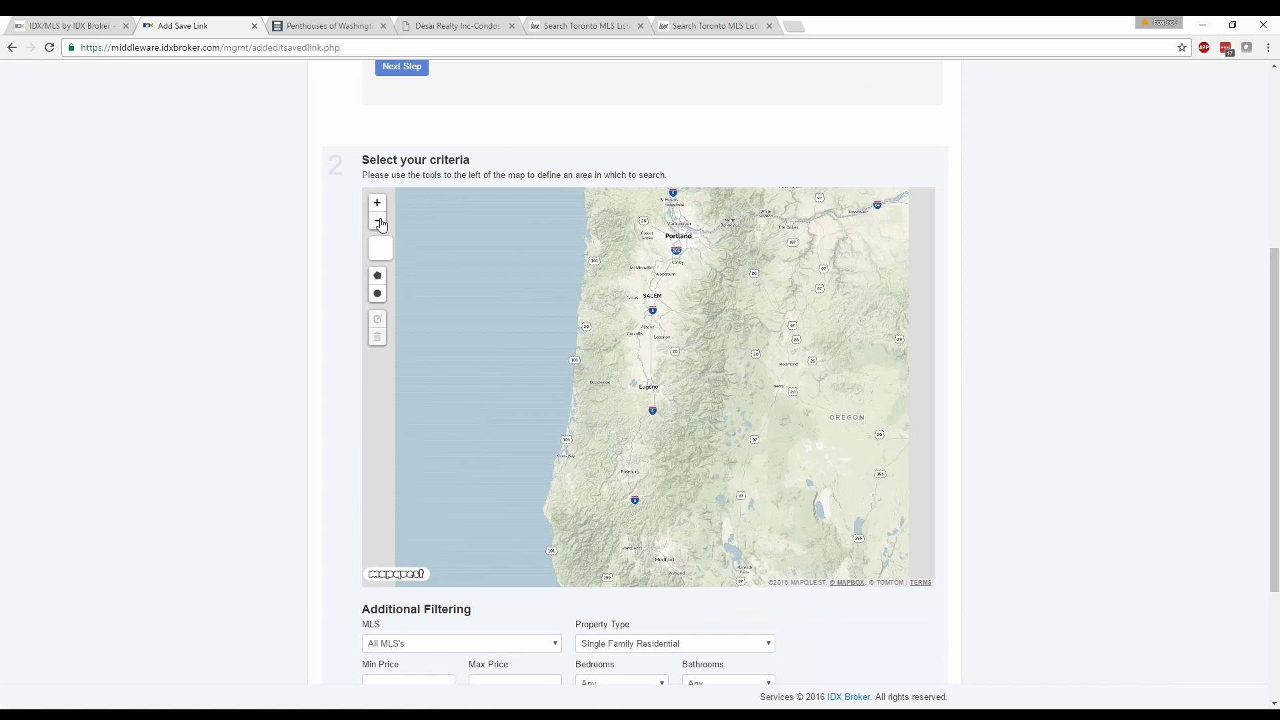
{"action": "left_click", "coordinate": [380, 223]}
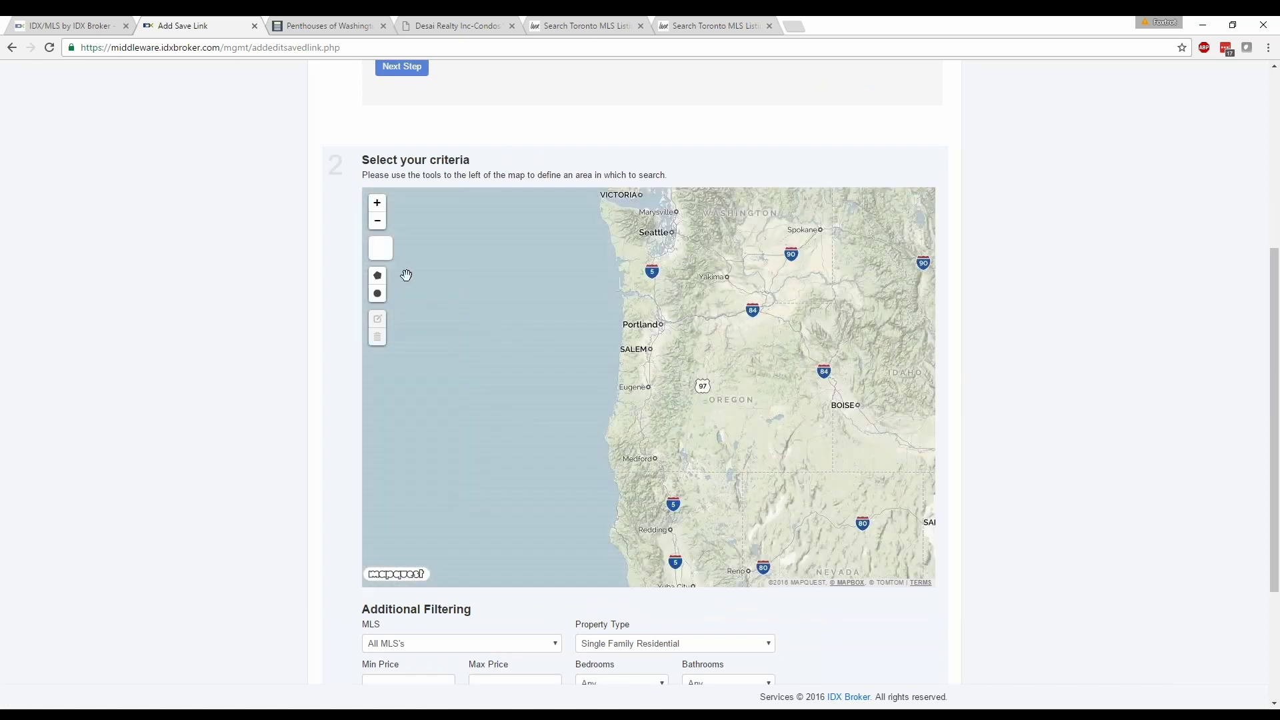
{"action": "left_click", "coordinate": [377, 221]}
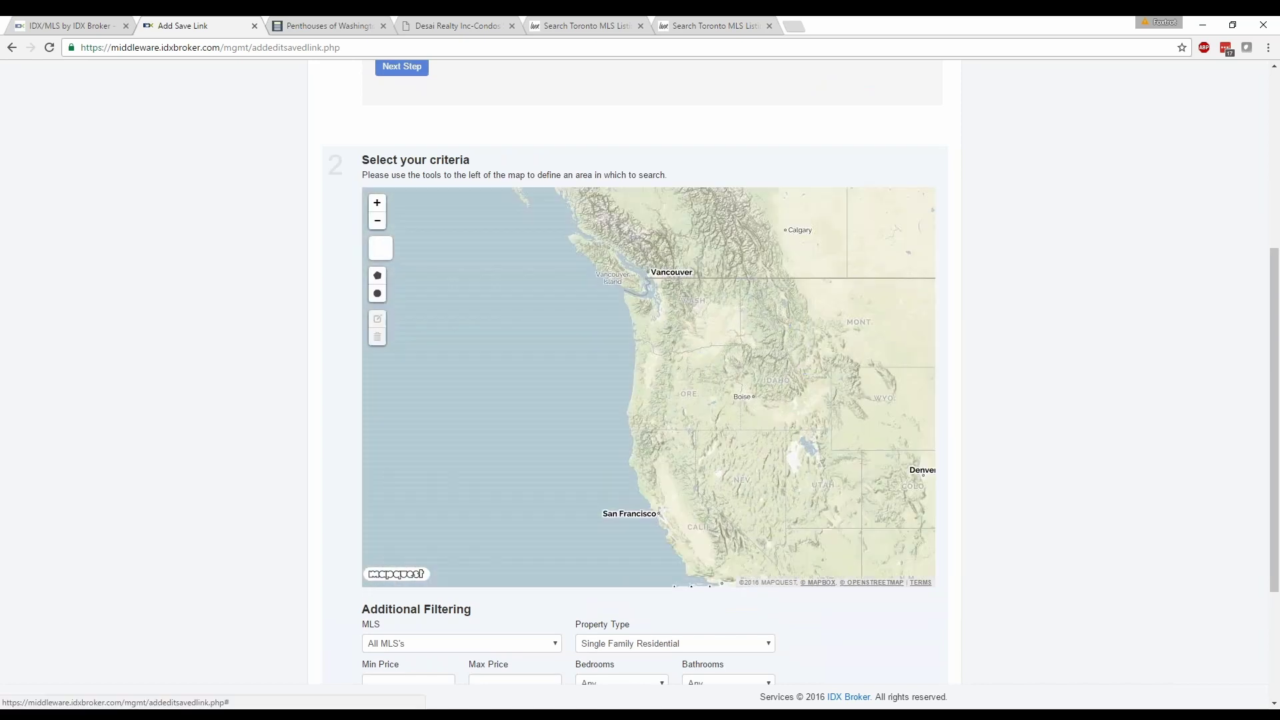
Pan and zoom the map east until Miami Beach is centered.
{"action": "left_click_drag", "start_coordinate": [820, 400], "coordinate": [466, 343]}
{"action": "left_click_drag", "start_coordinate": [700, 394], "coordinate": [500, 297]}
{"action": "scroll", "coordinate": [580, 484], "scroll_direction": "up", "scroll_amount": 1}
{"action": "scroll", "coordinate": [564, 481], "scroll_direction": "up", "scroll_amount": 1}
{"action": "left_click_drag", "start_coordinate": [530, 491], "coordinate": [614, 385]}
{"action": "scroll", "coordinate": [598, 424], "scroll_direction": "up", "scroll_amount": 1}
{"action": "scroll", "coordinate": [599, 424], "scroll_direction": "up", "scroll_amount": 1}
{"action": "scroll", "coordinate": [614, 385], "scroll_direction": "up", "scroll_amount": 1}
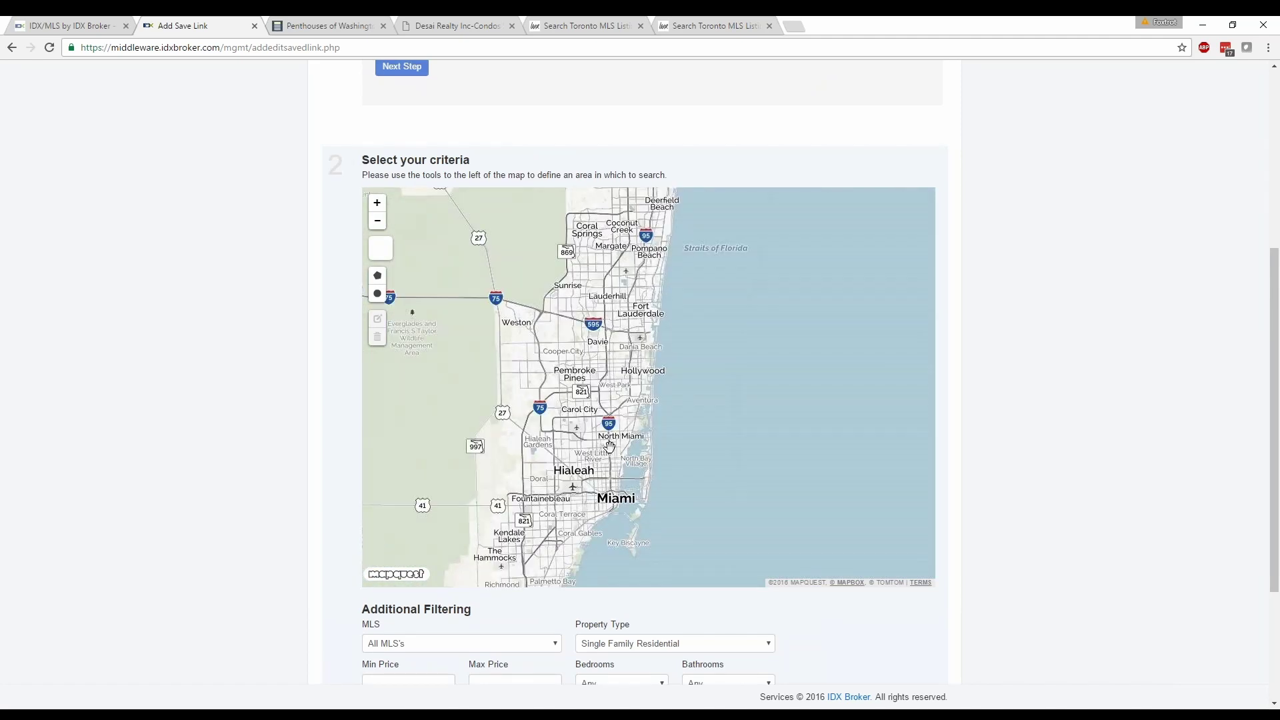
{"action": "left_click_drag", "start_coordinate": [609, 494], "coordinate": [634, 354]}
{"action": "scroll", "coordinate": [669, 374], "scroll_direction": "up", "scroll_amount": 1}
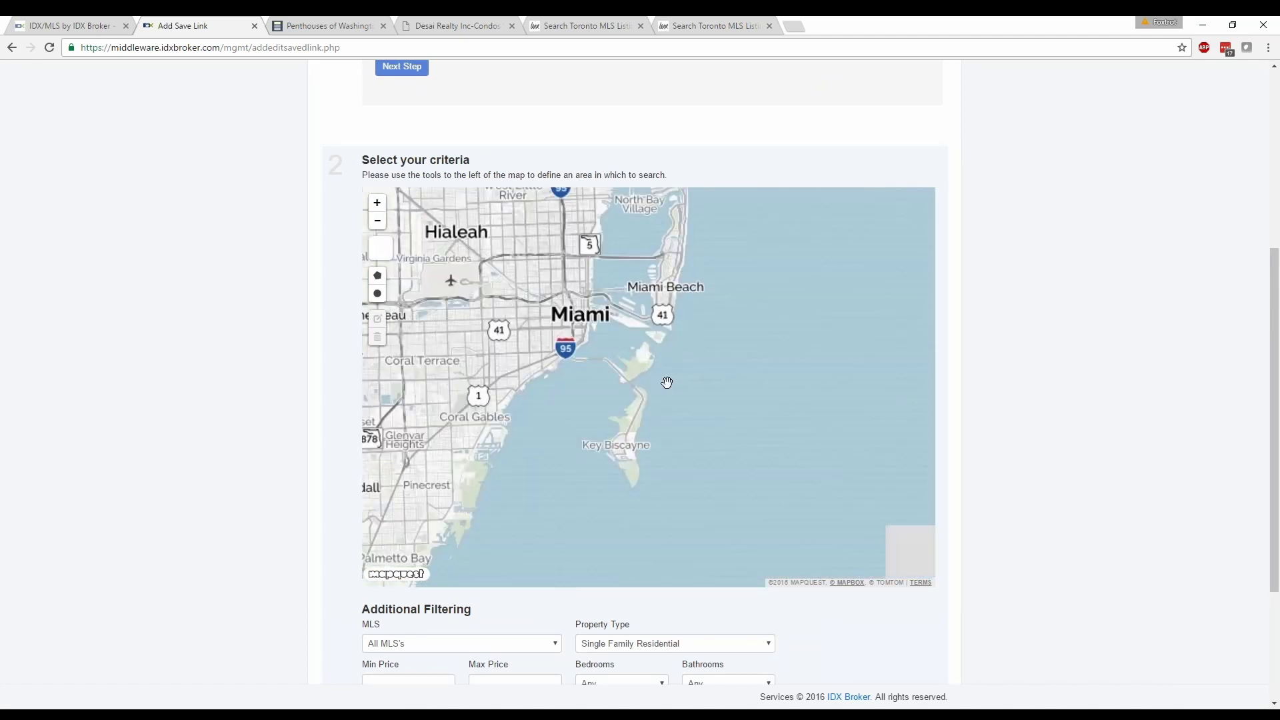
{"action": "scroll", "coordinate": [665, 380], "scroll_direction": "up", "scroll_amount": 1}
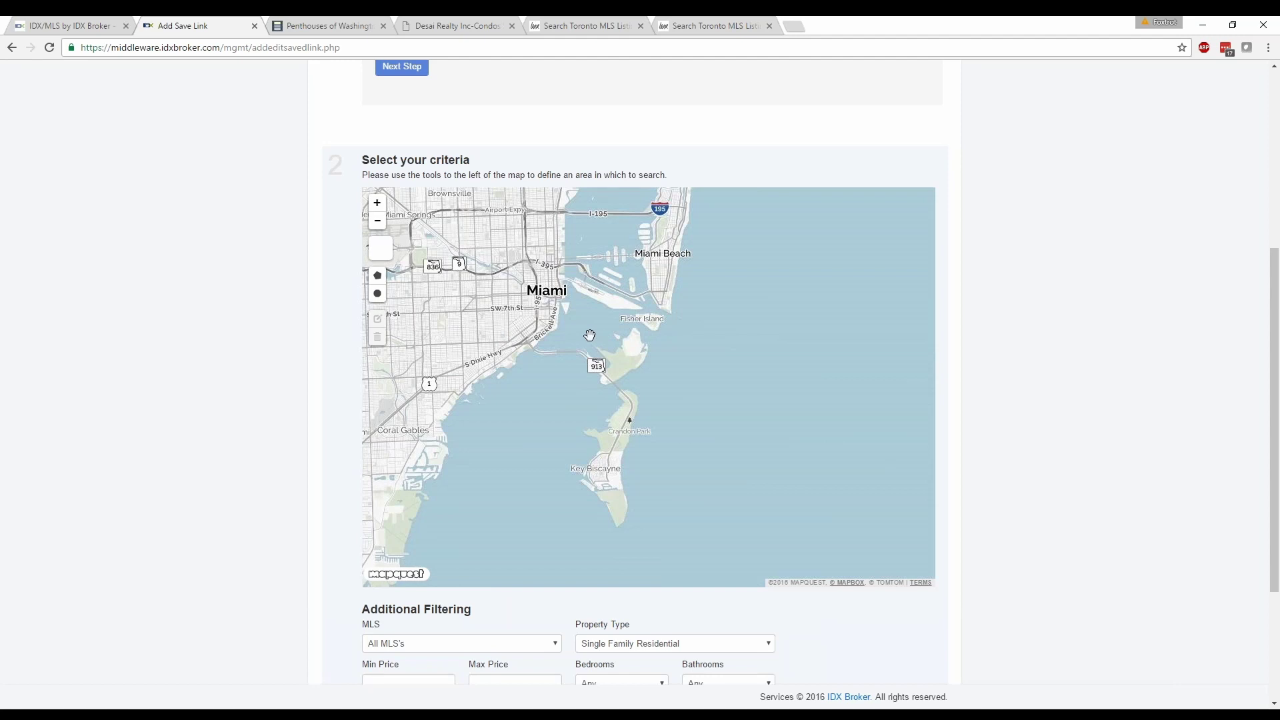
{"action": "left_click_drag", "start_coordinate": [589, 334], "coordinate": [592, 416]}
{"action": "scroll", "coordinate": [617, 380], "scroll_direction": "up", "scroll_amount": 1}
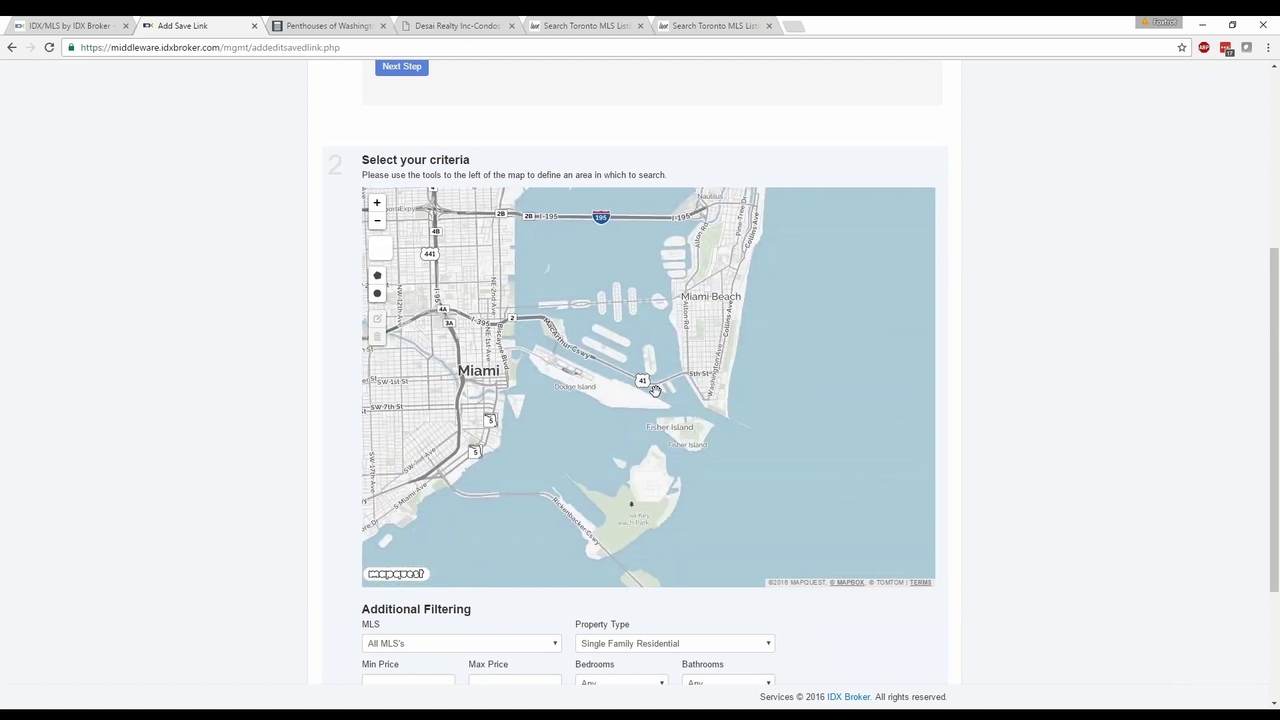
{"action": "scroll", "coordinate": [670, 388], "scroll_direction": "up", "scroll_amount": 2}
{"action": "left_click_drag", "start_coordinate": [615, 431], "coordinate": [602, 299]}
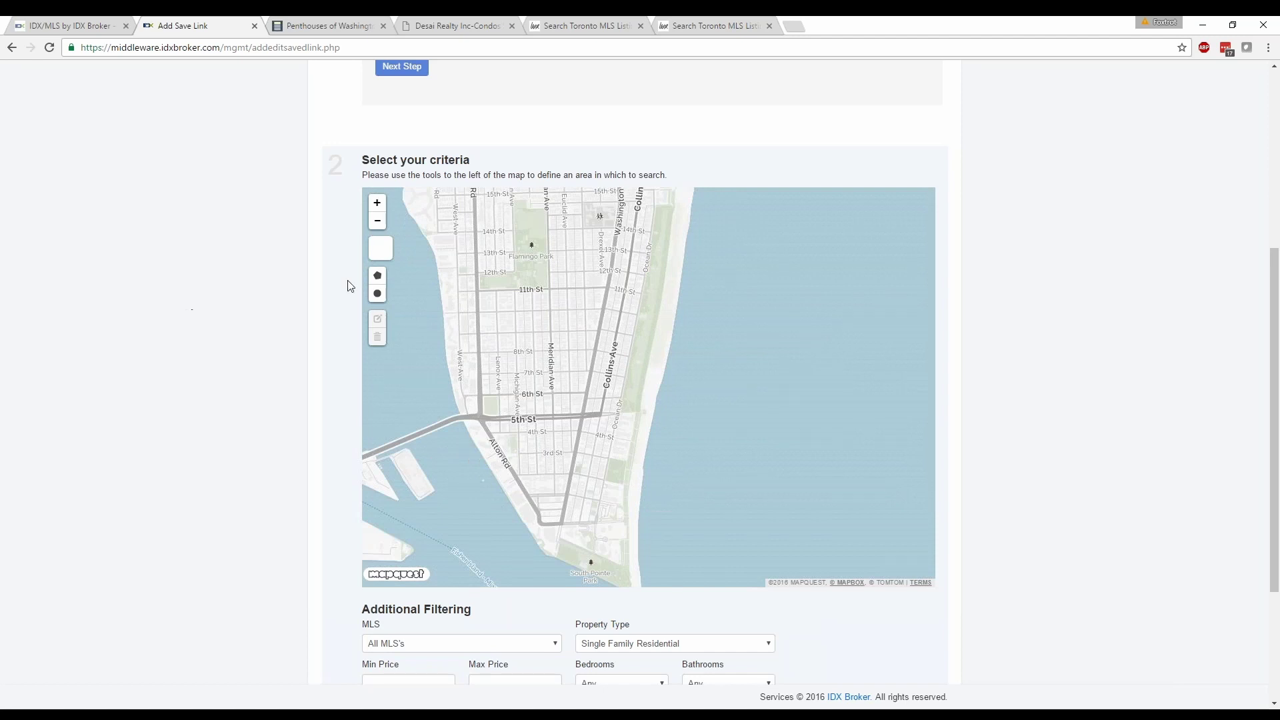
Draw a polygon around the Miami Beach oceanfront strip down to South Pointe.
{"action": "left_click", "coordinate": [378, 275]}
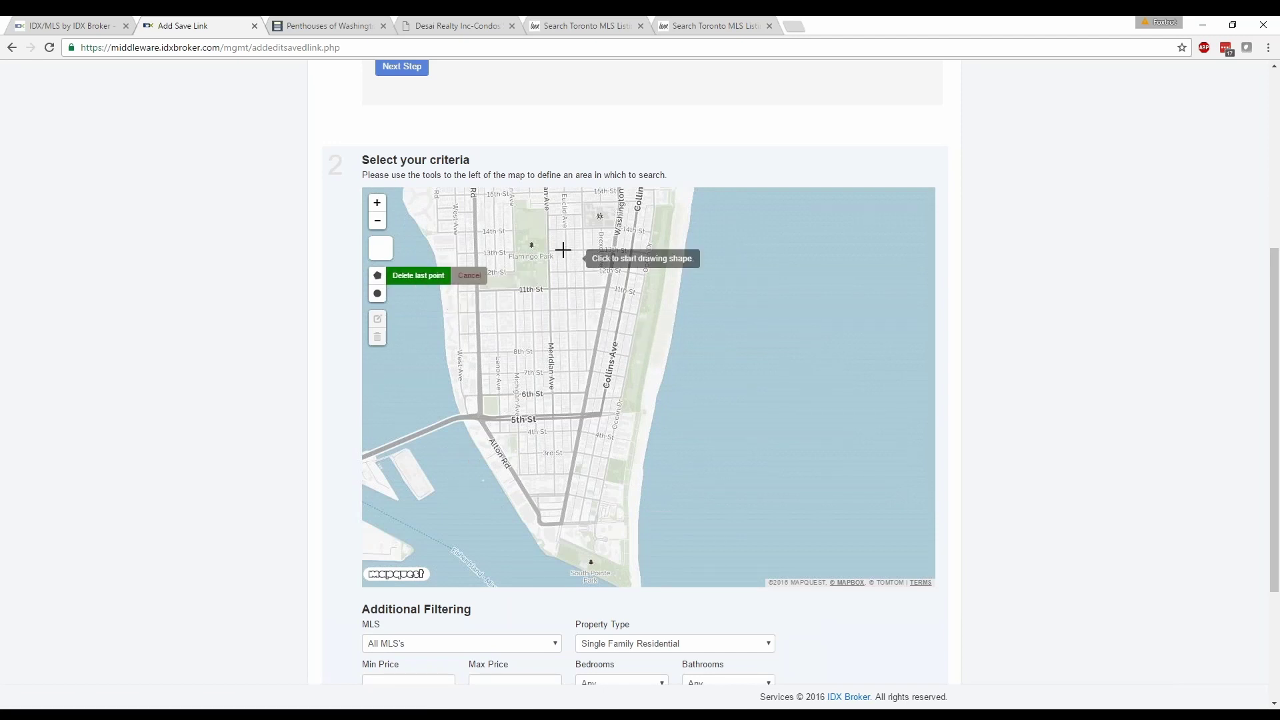
{"action": "left_click", "coordinate": [623, 223]}
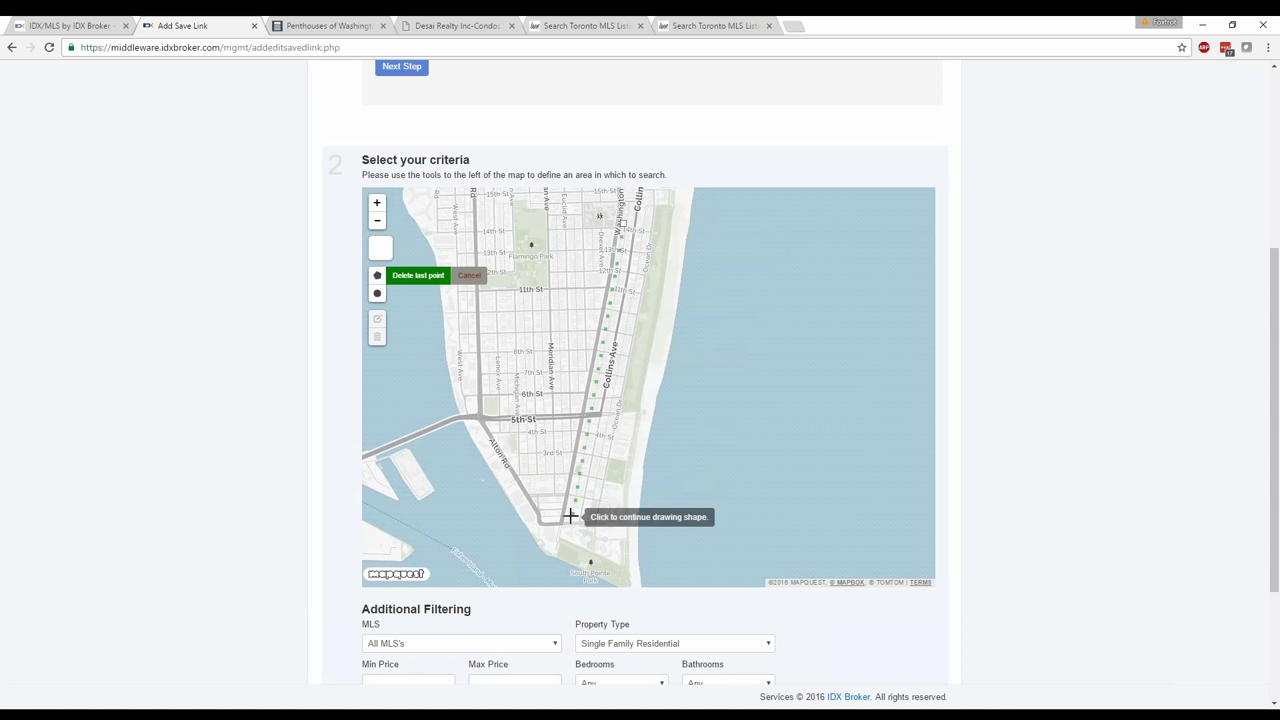
{"action": "left_click", "coordinate": [555, 563]}
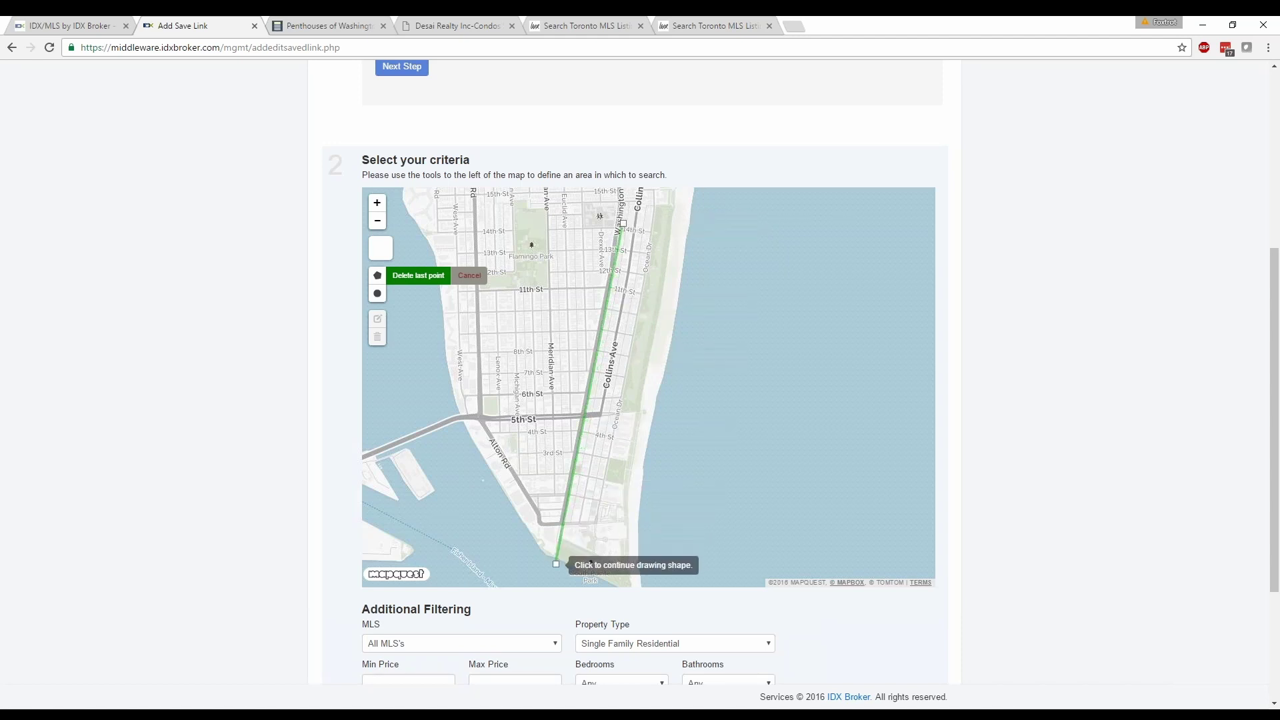
{"action": "left_click", "coordinate": [655, 583]}
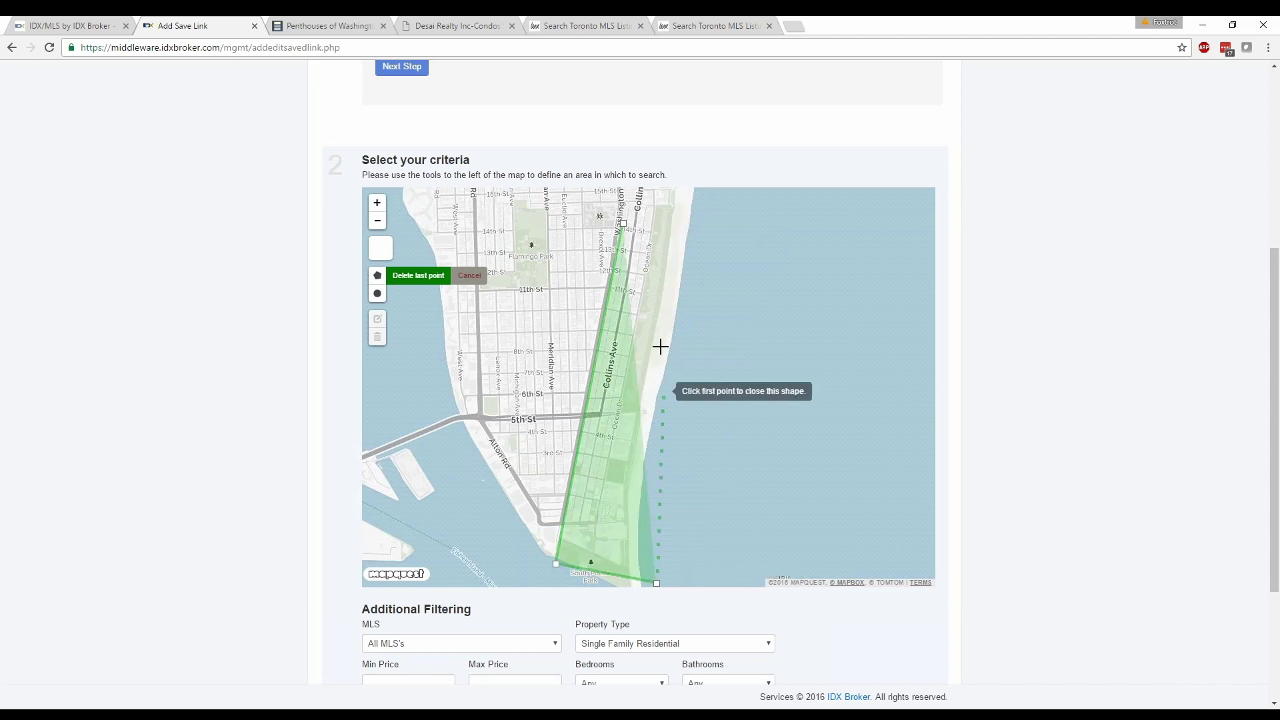
{"action": "left_click", "coordinate": [624, 222]}
{"action": "scroll", "coordinate": [660, 400], "scroll_direction": "down", "scroll_amount": 3}
{"action": "left_click", "coordinate": [665, 444]}
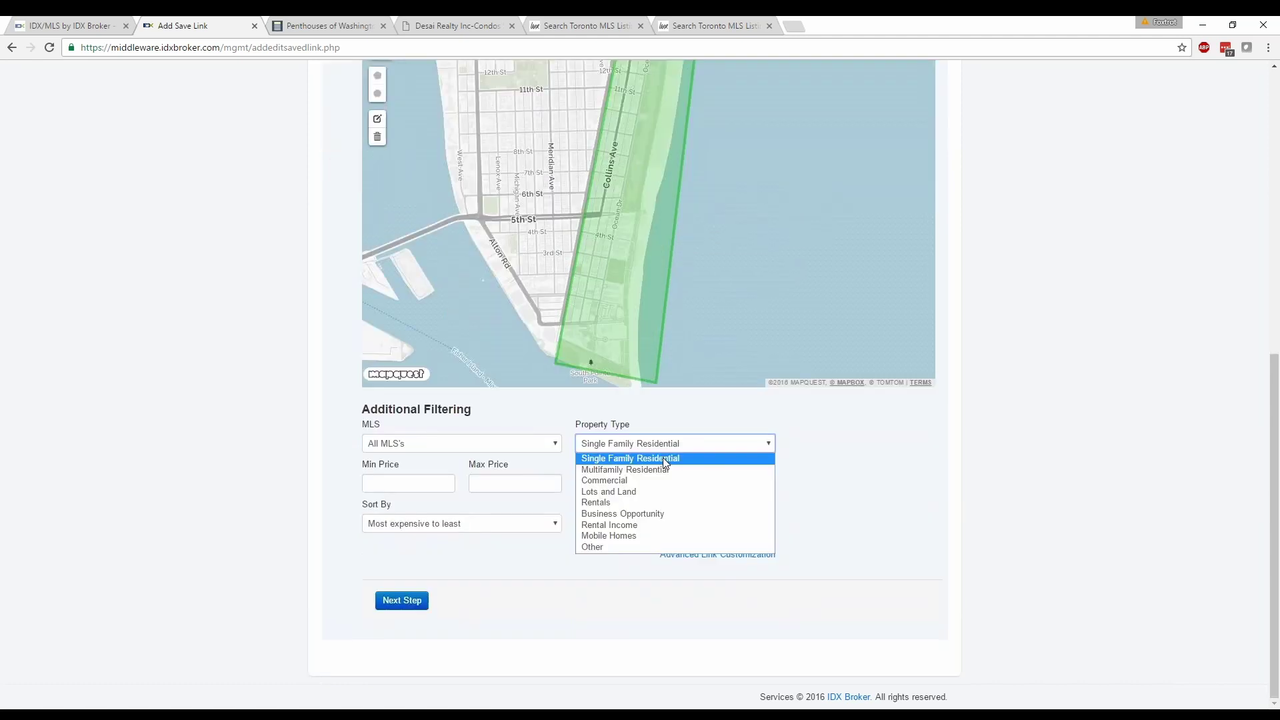
Filter to Southeast Florida MLS condos priced 1000000–1500000 and continue to naming.
{"action": "left_click", "coordinate": [663, 457]}
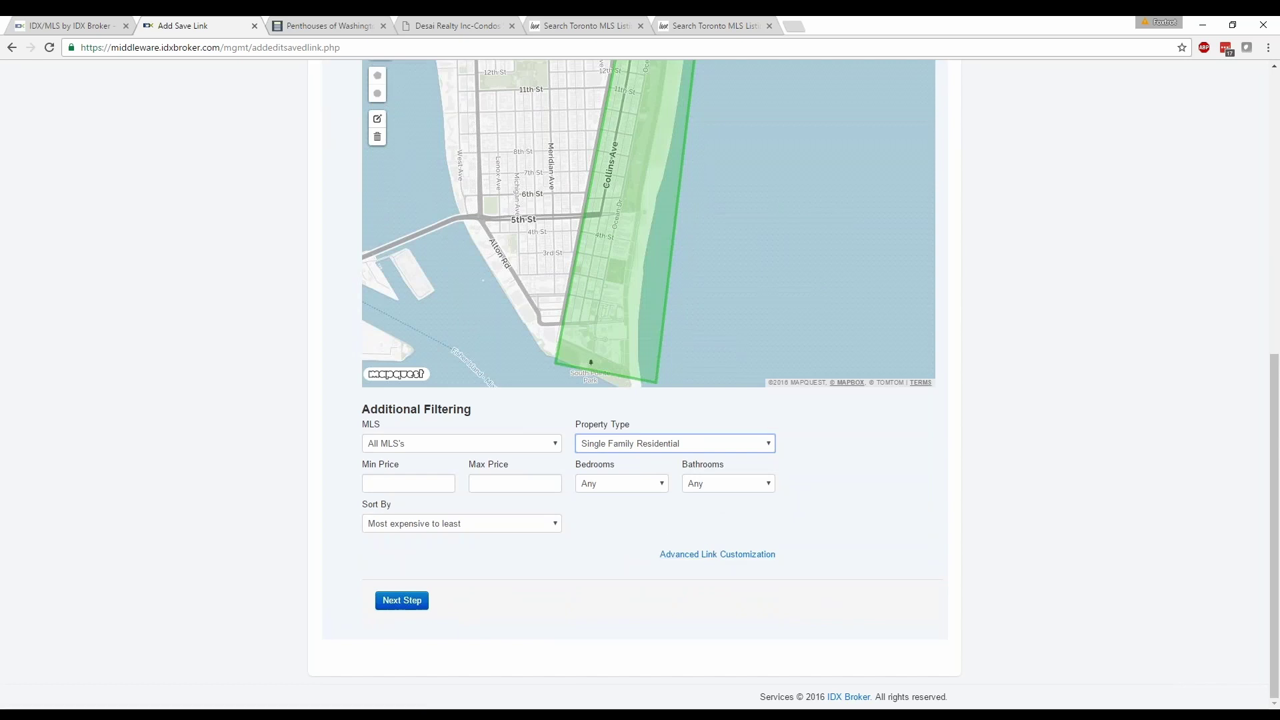
{"action": "left_click", "coordinate": [530, 442]}
{"action": "left_click", "coordinate": [461, 469]}
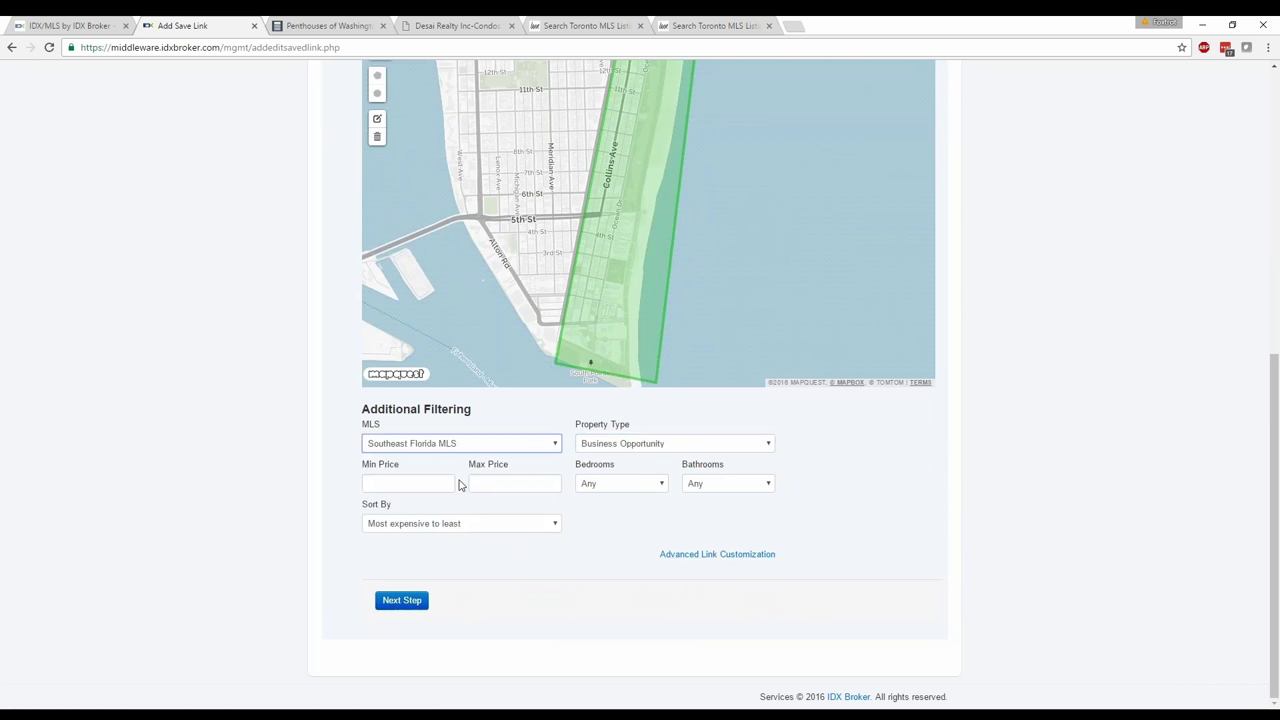
{"action": "left_click", "coordinate": [227, 445]}
{"action": "left_click", "coordinate": [667, 451]}
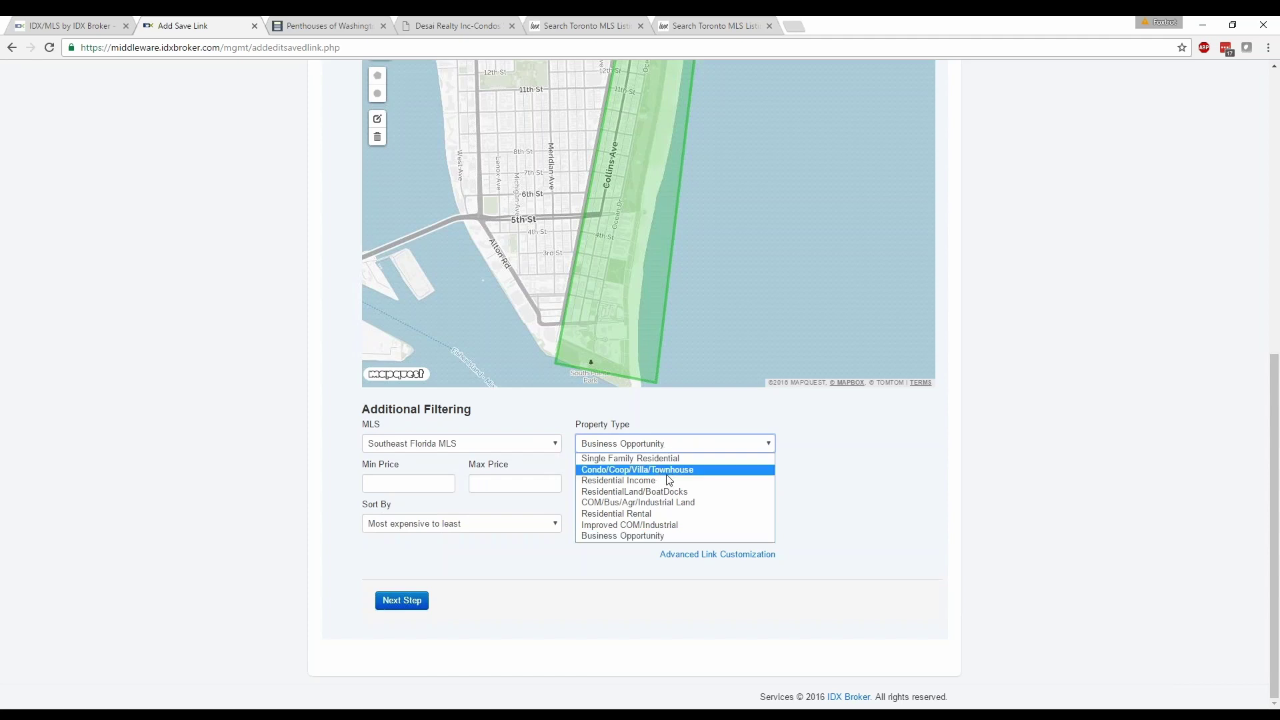
{"action": "left_click", "coordinate": [669, 470]}
{"action": "left_click", "coordinate": [436, 482]}
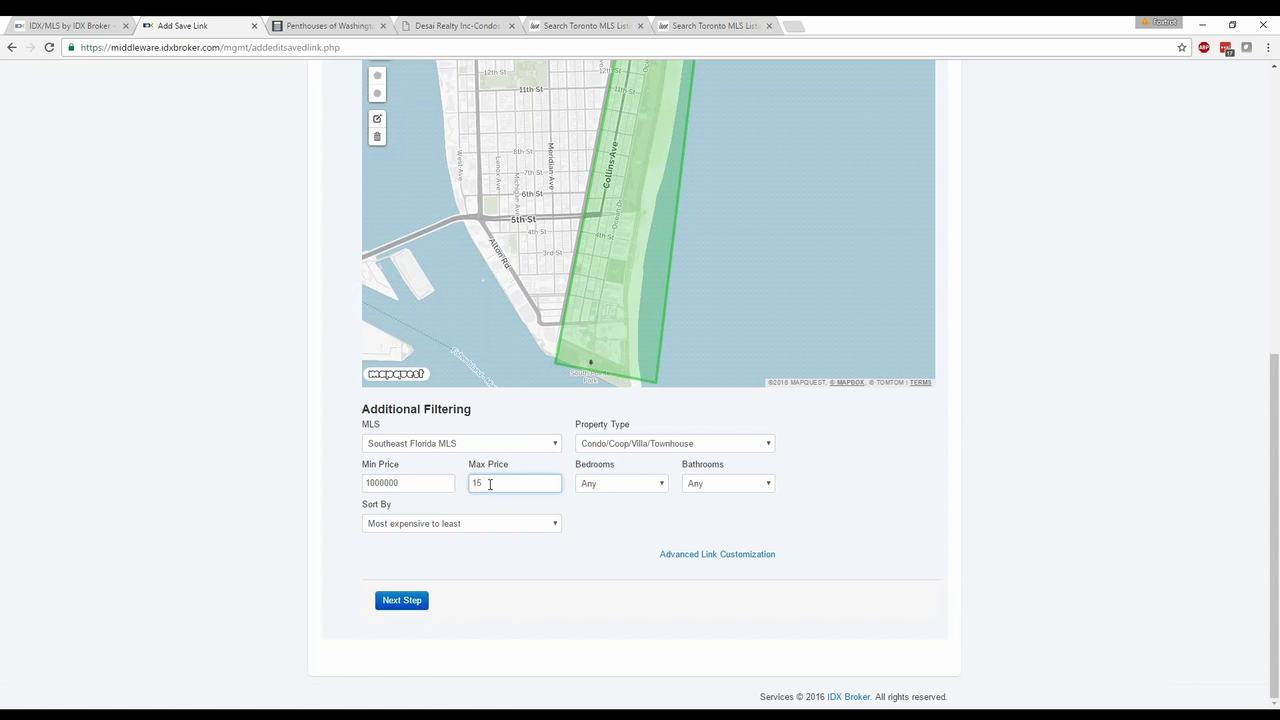
{"action": "type", "text": "00000"}
{"action": "left_click", "coordinate": [599, 547]}
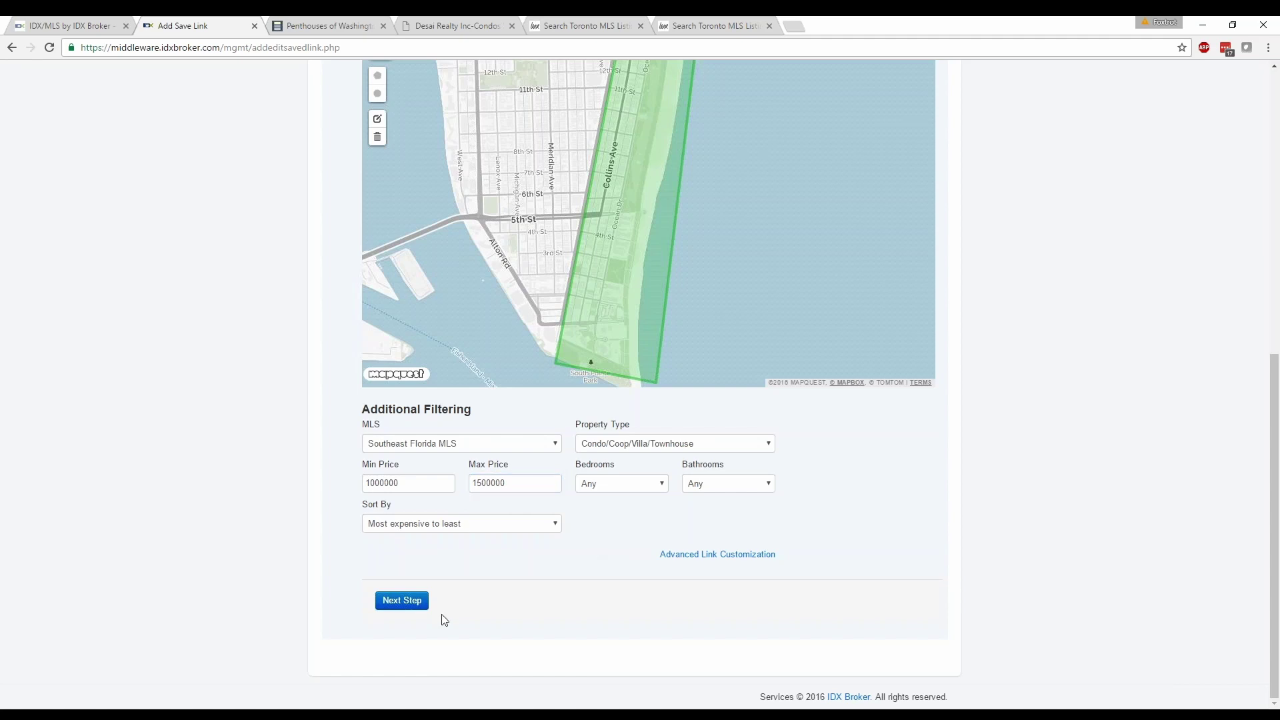
{"action": "left_click", "coordinate": [403, 602]}
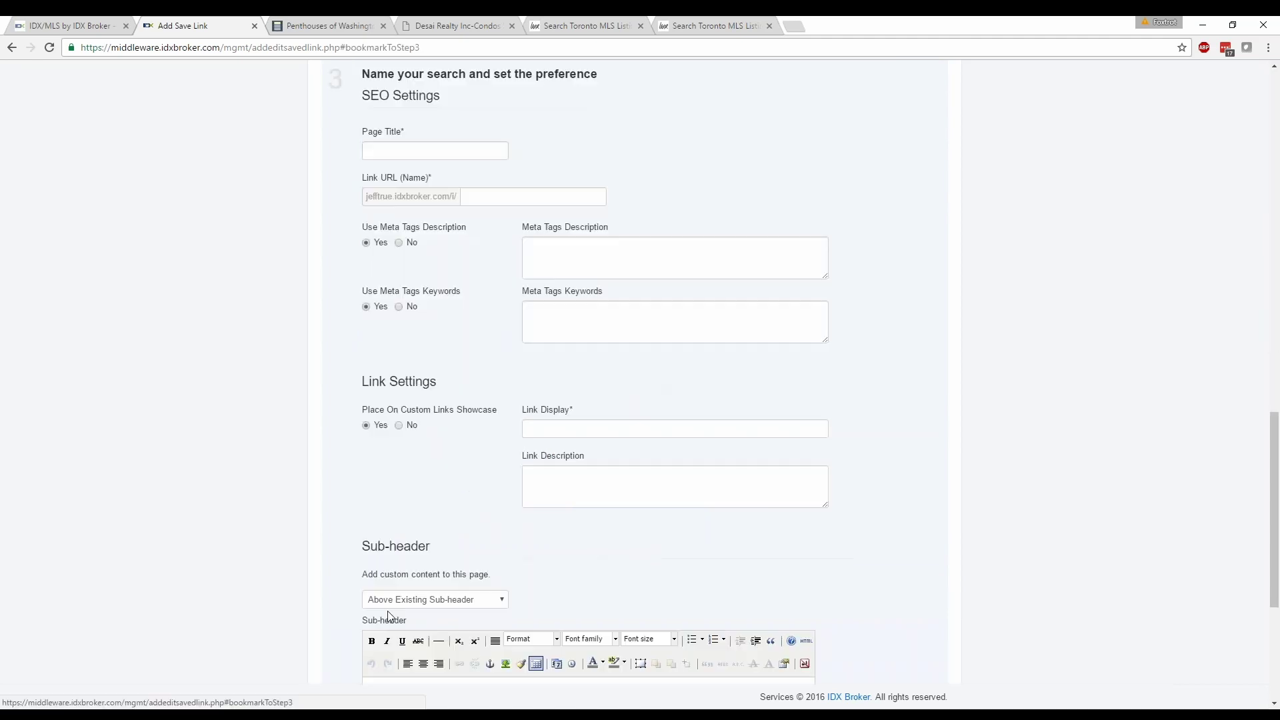
Enter 'Miami Waterfront Condos' as the saved link's page title.
{"action": "left_click", "coordinate": [436, 151]}
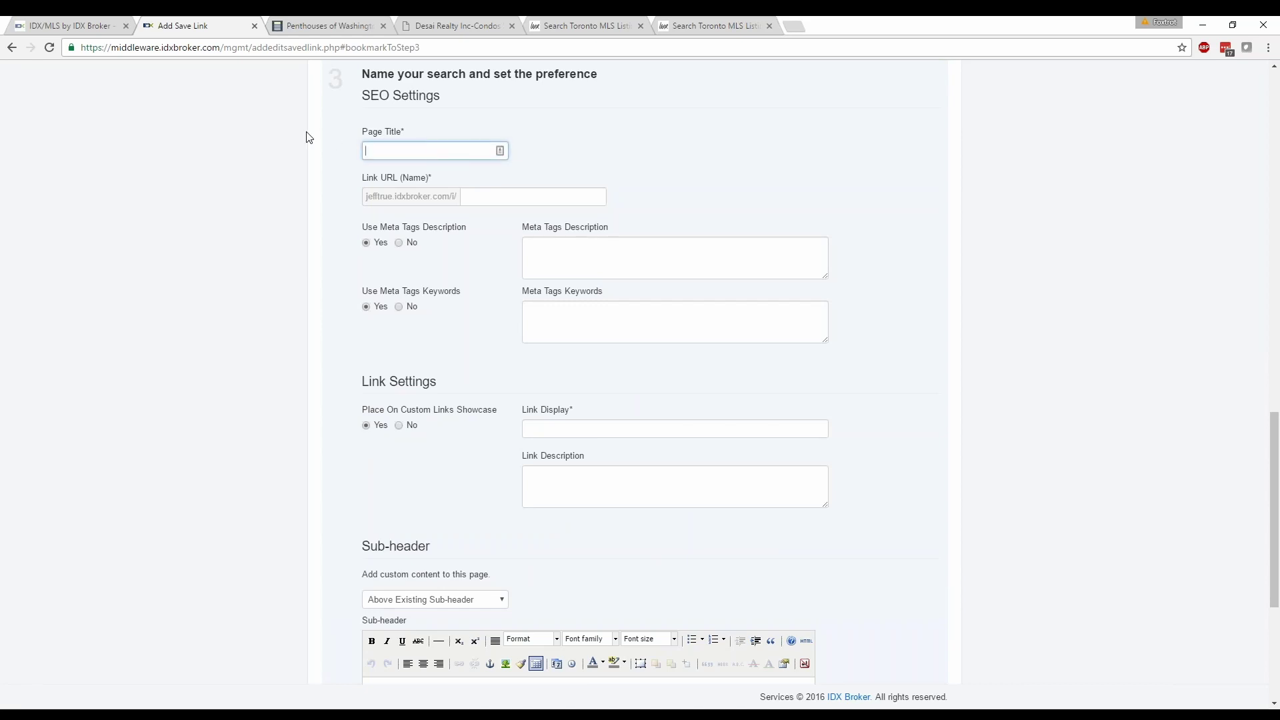
{"action": "type", "text": "Miami Waterfront Condos"}
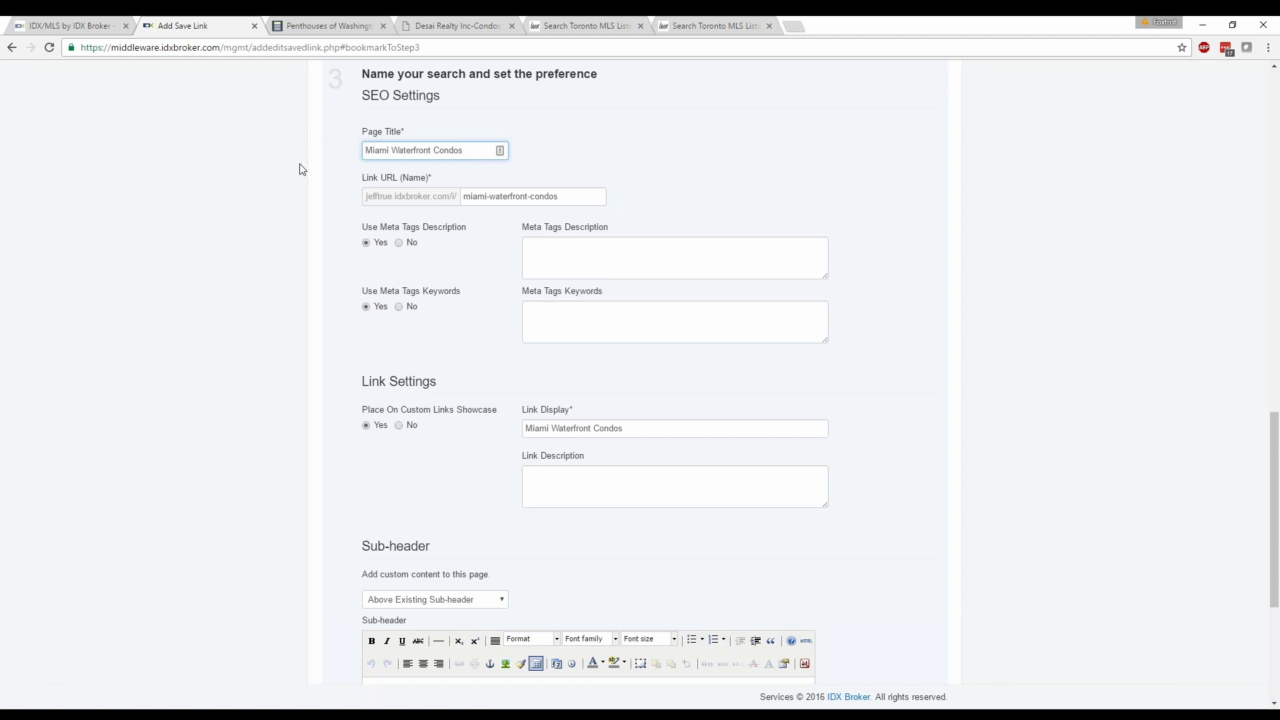
{"action": "left_click", "coordinate": [324, 312]}
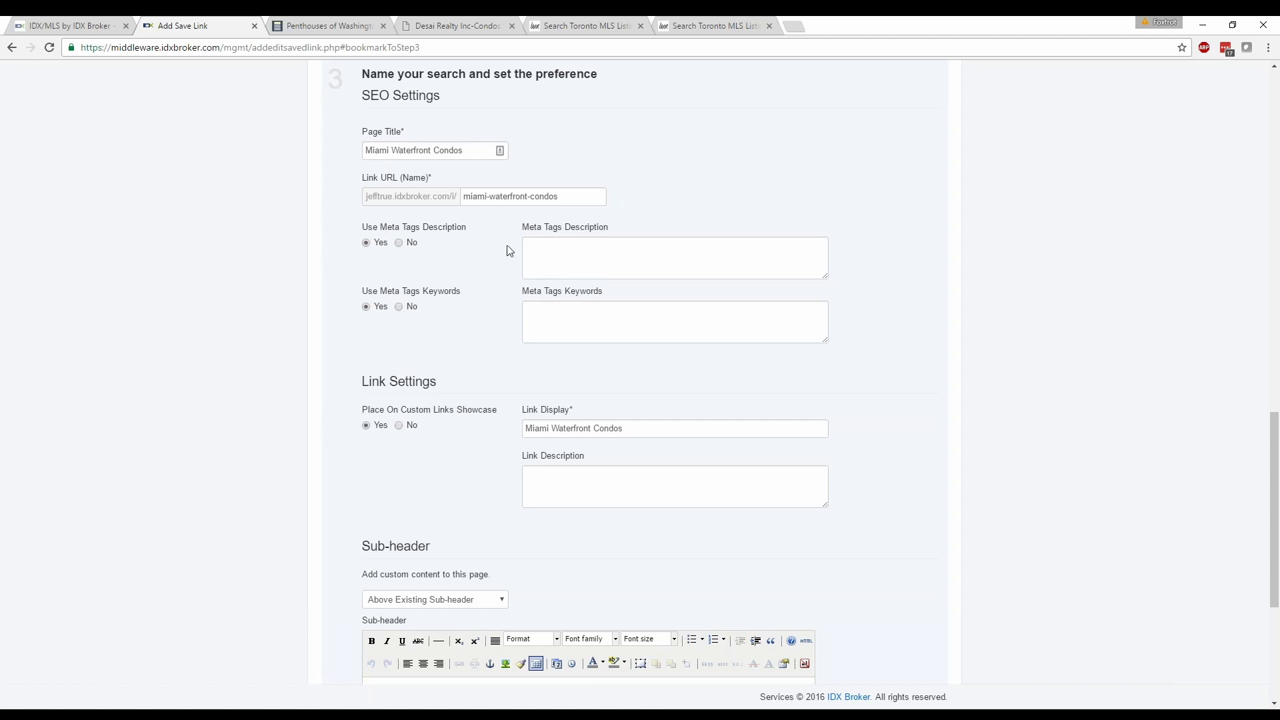
{"action": "scroll", "coordinate": [437, 318], "scroll_direction": "down", "scroll_amount": 1}
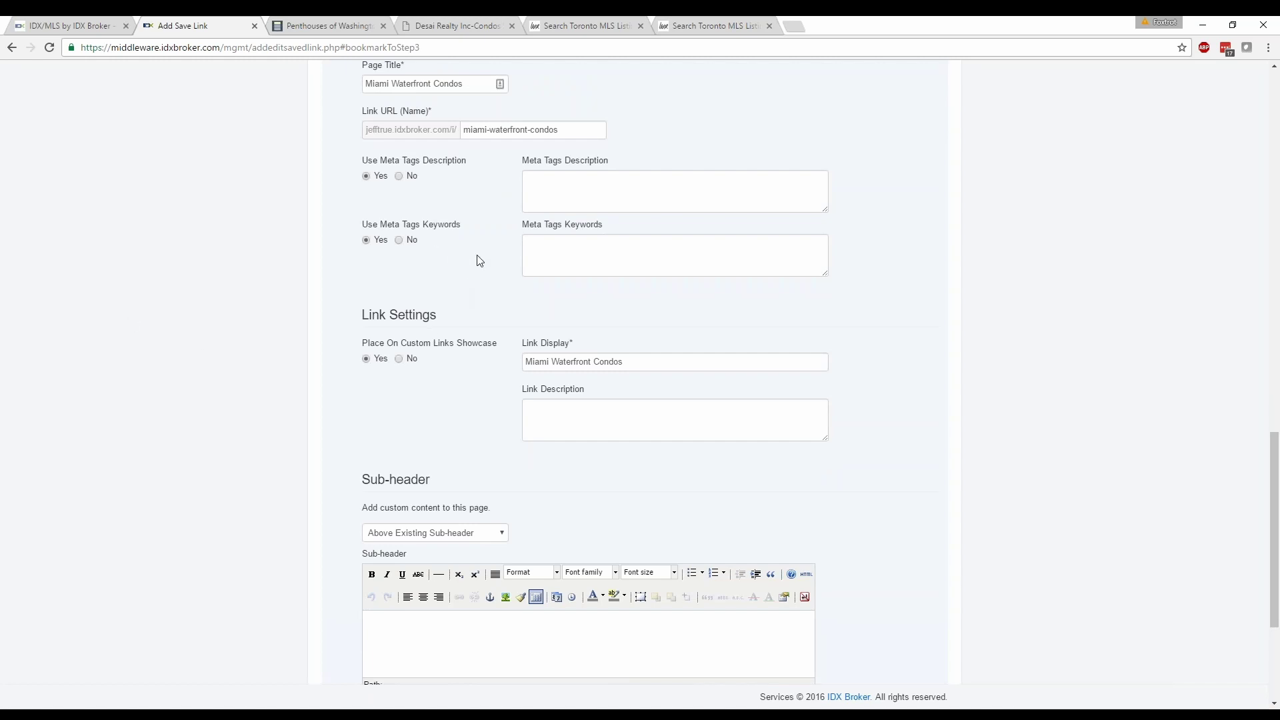
{"action": "scroll", "coordinate": [501, 265], "scroll_direction": "down", "scroll_amount": 2}
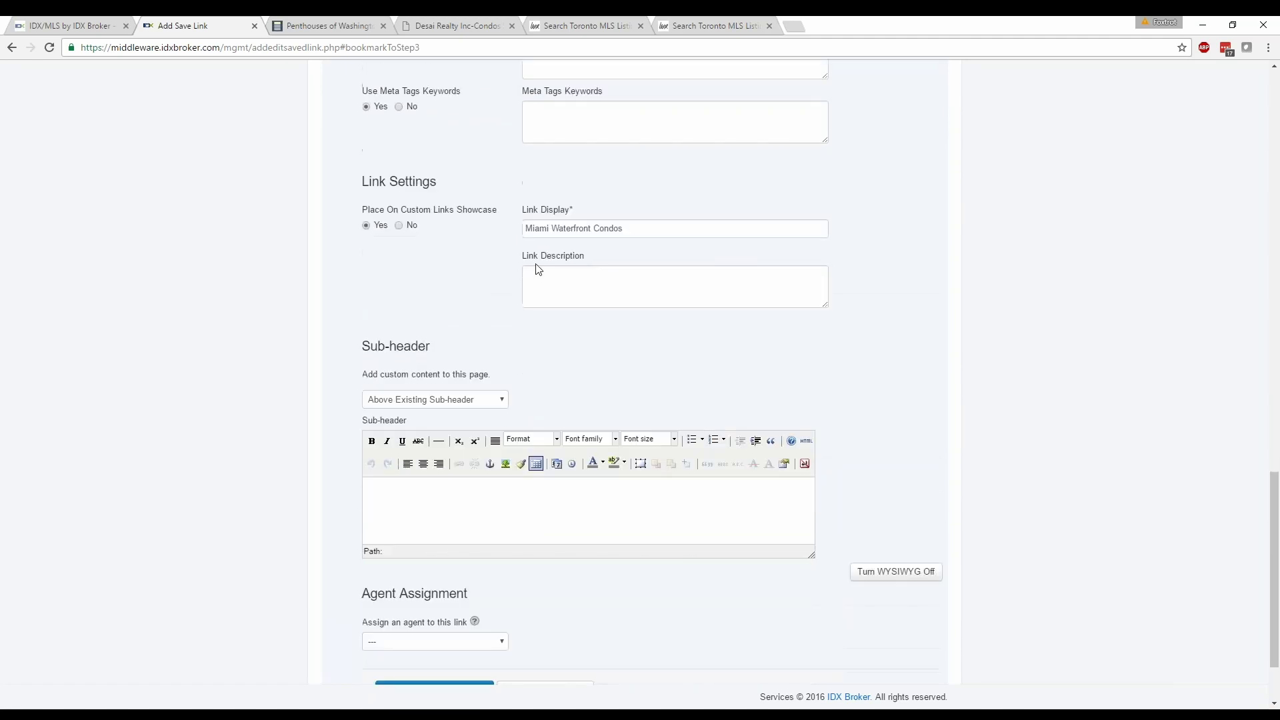
Visit the link description and sub-header content fields.
{"action": "left_click", "coordinate": [571, 285]}
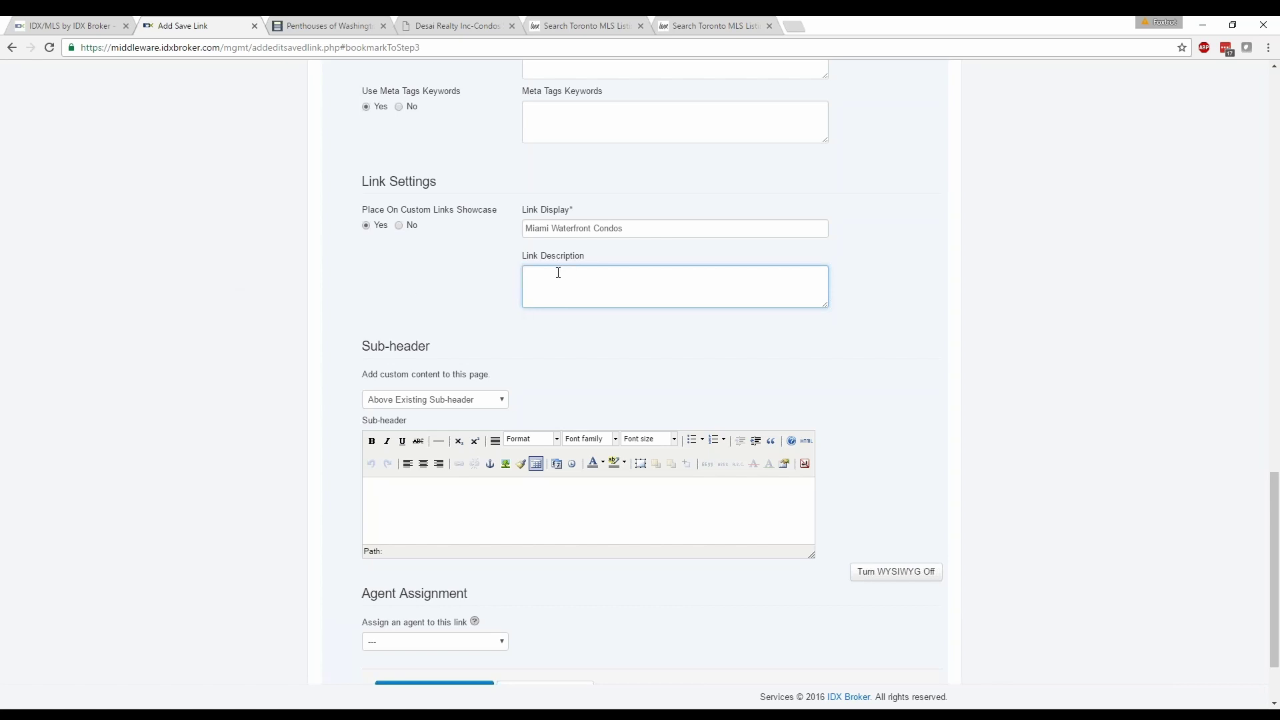
{"action": "scroll", "coordinate": [560, 271], "scroll_direction": "down", "scroll_amount": 2}
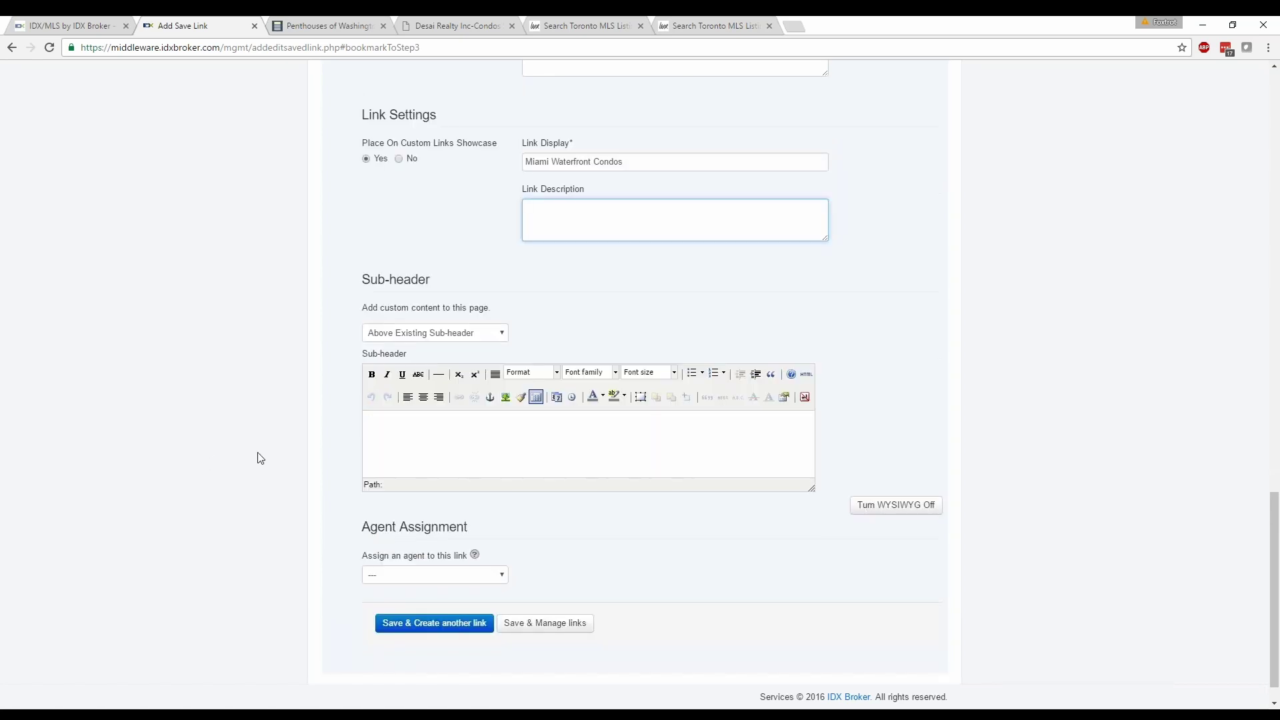
{"action": "scroll", "coordinate": [334, 468], "scroll_direction": "down", "scroll_amount": 1}
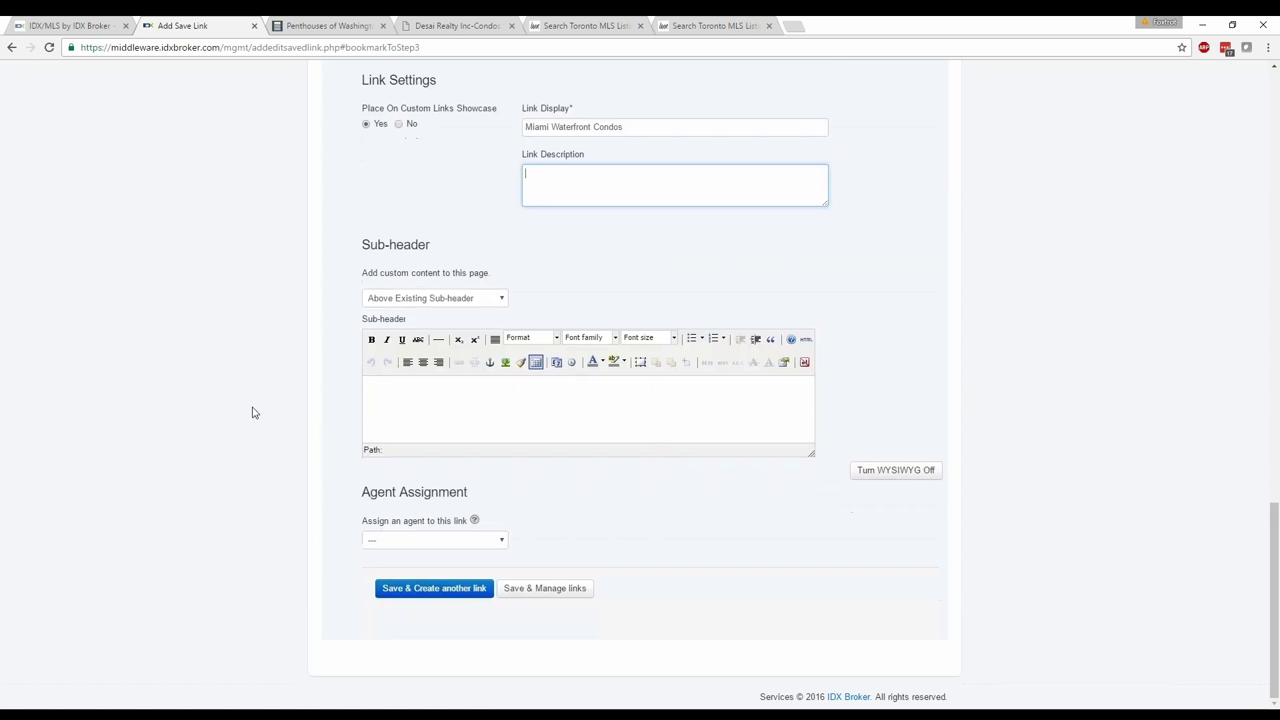
{"action": "left_click", "coordinate": [403, 405]}
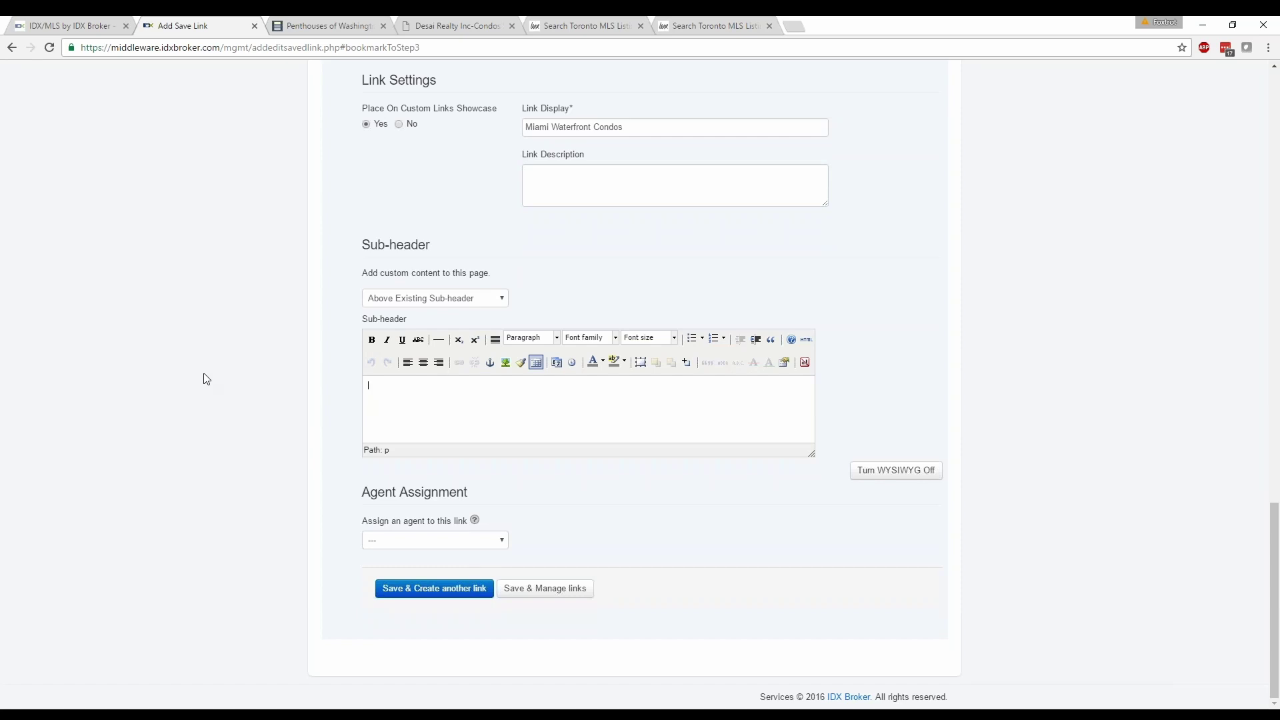
Leave Agent Assignment as --- and save the link to Saved Links.
{"action": "left_click", "coordinate": [446, 539]}
{"action": "left_click", "coordinate": [447, 539]}
{"action": "left_click", "coordinate": [447, 538]}
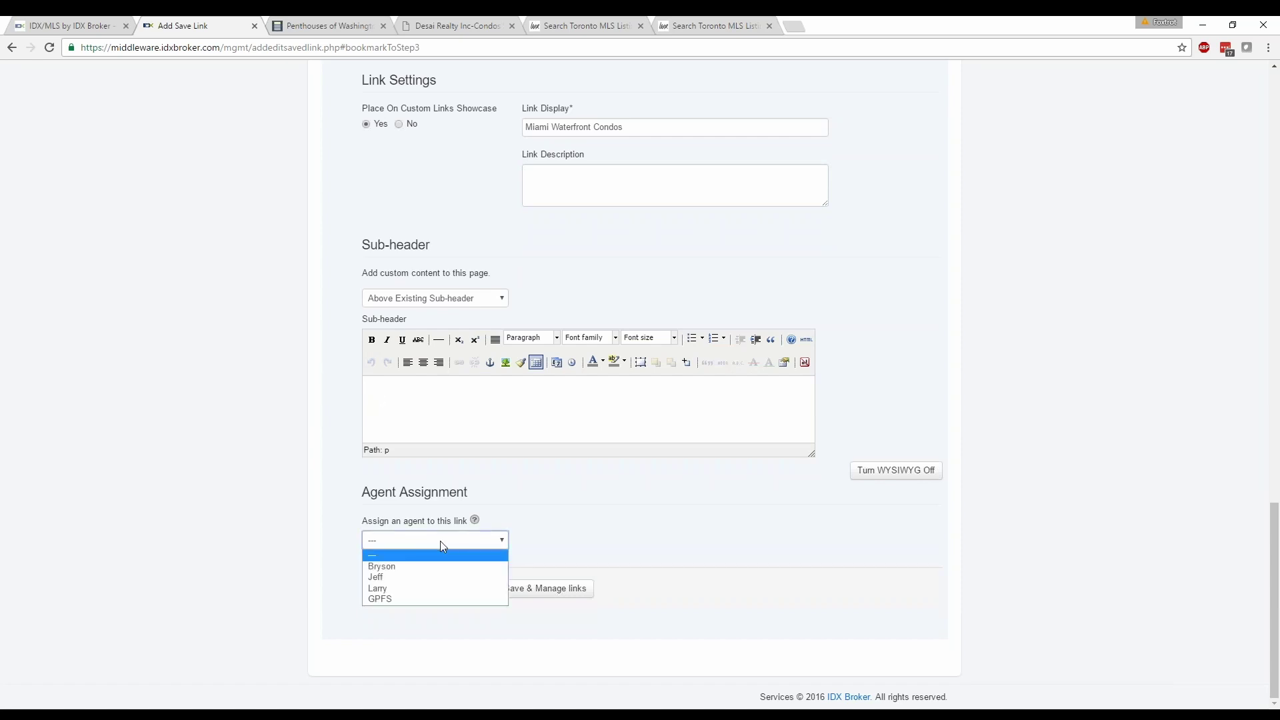
{"action": "left_click", "coordinate": [392, 542]}
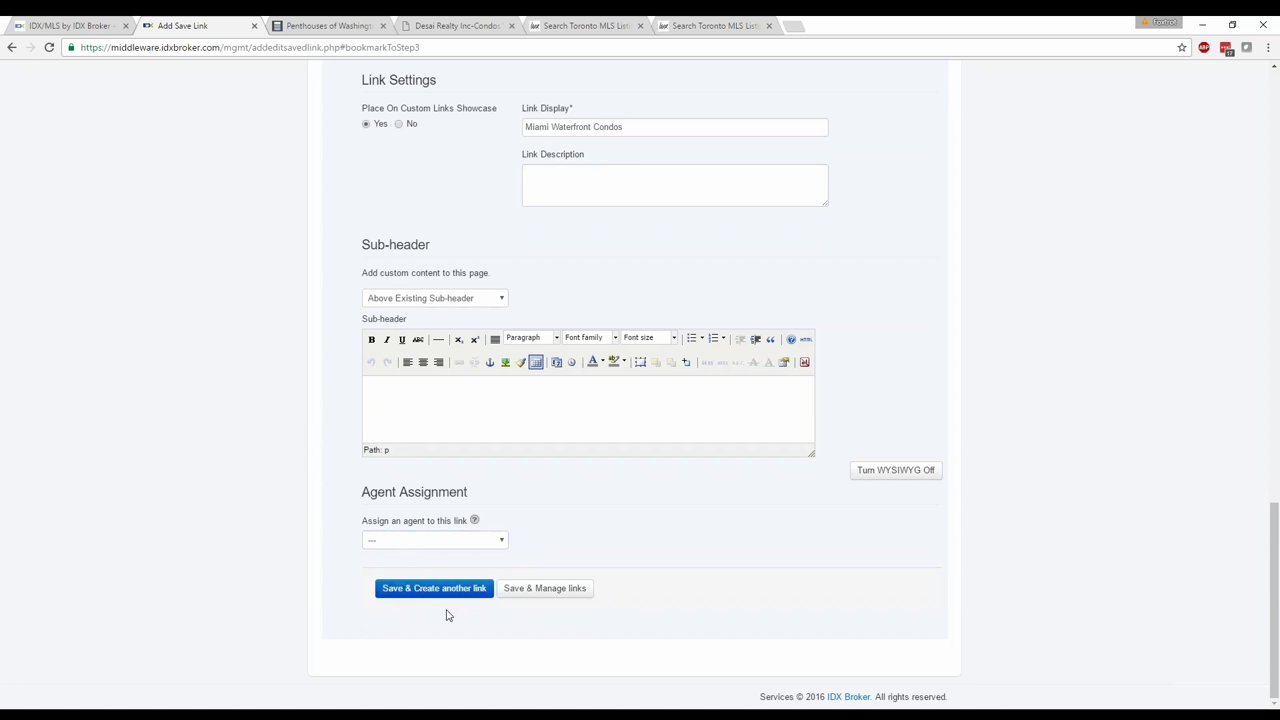
{"action": "left_click", "coordinate": [534, 596]}
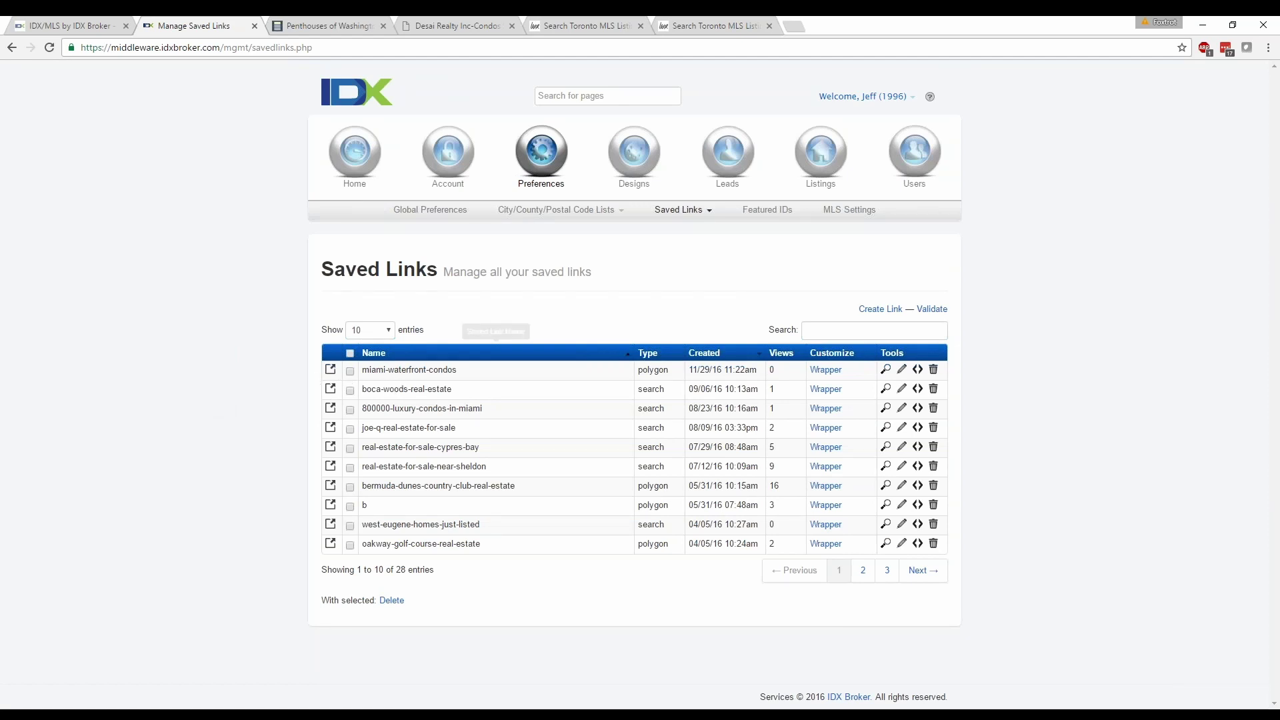
Preview the miami-waterfront-condos link and scroll through its 17 results.
{"action": "left_click", "coordinate": [330, 369]}
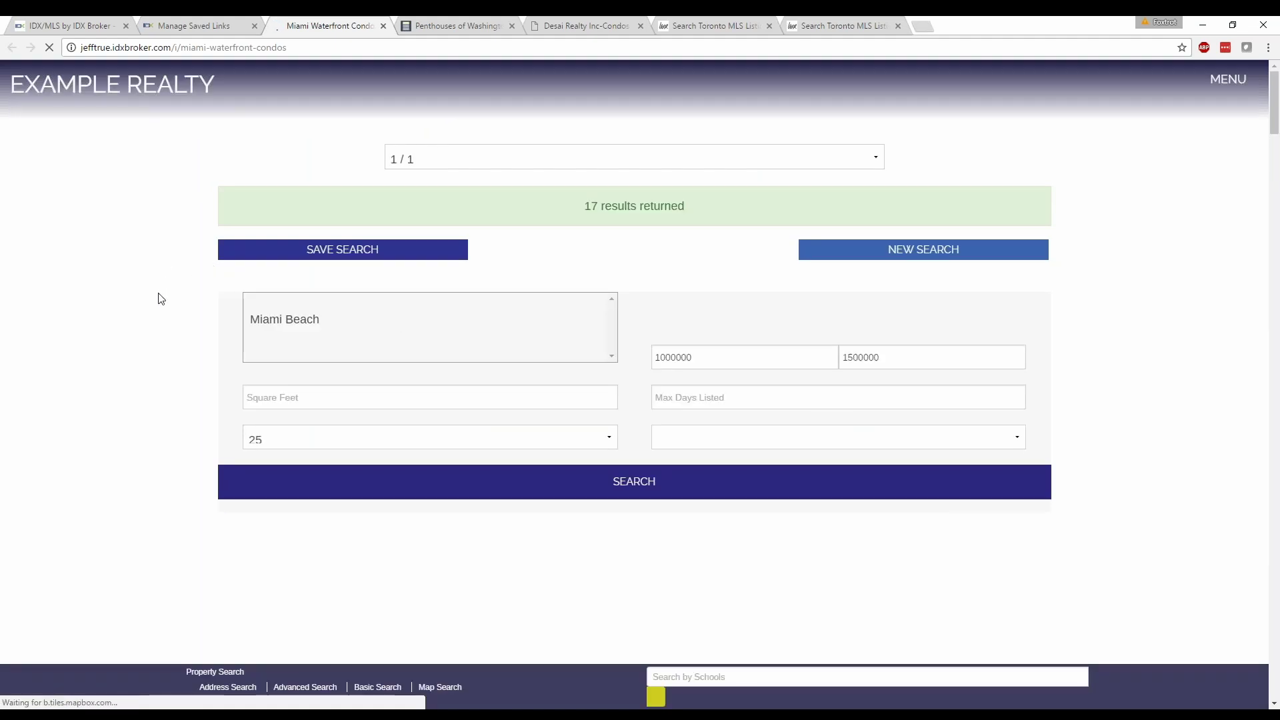
{"action": "scroll", "coordinate": [145, 370], "scroll_direction": "down", "scroll_amount": 7}
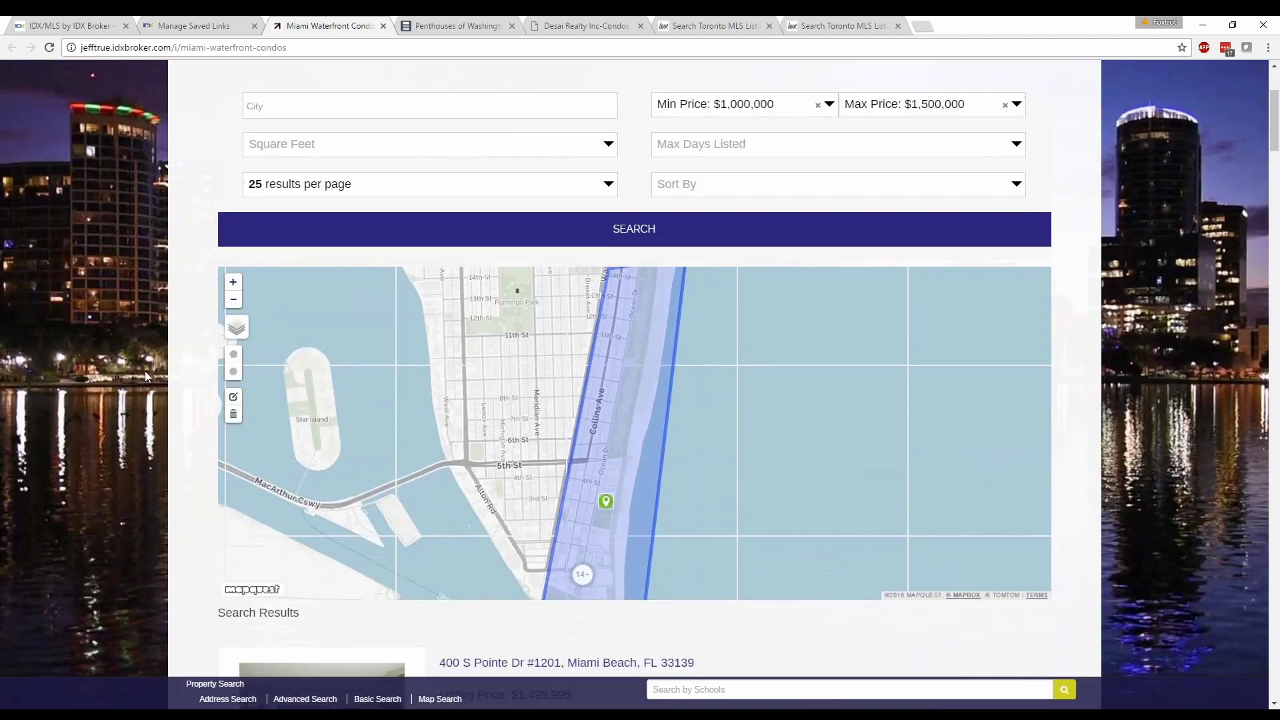
{"action": "scroll", "coordinate": [146, 372], "scroll_direction": "down", "scroll_amount": 6}
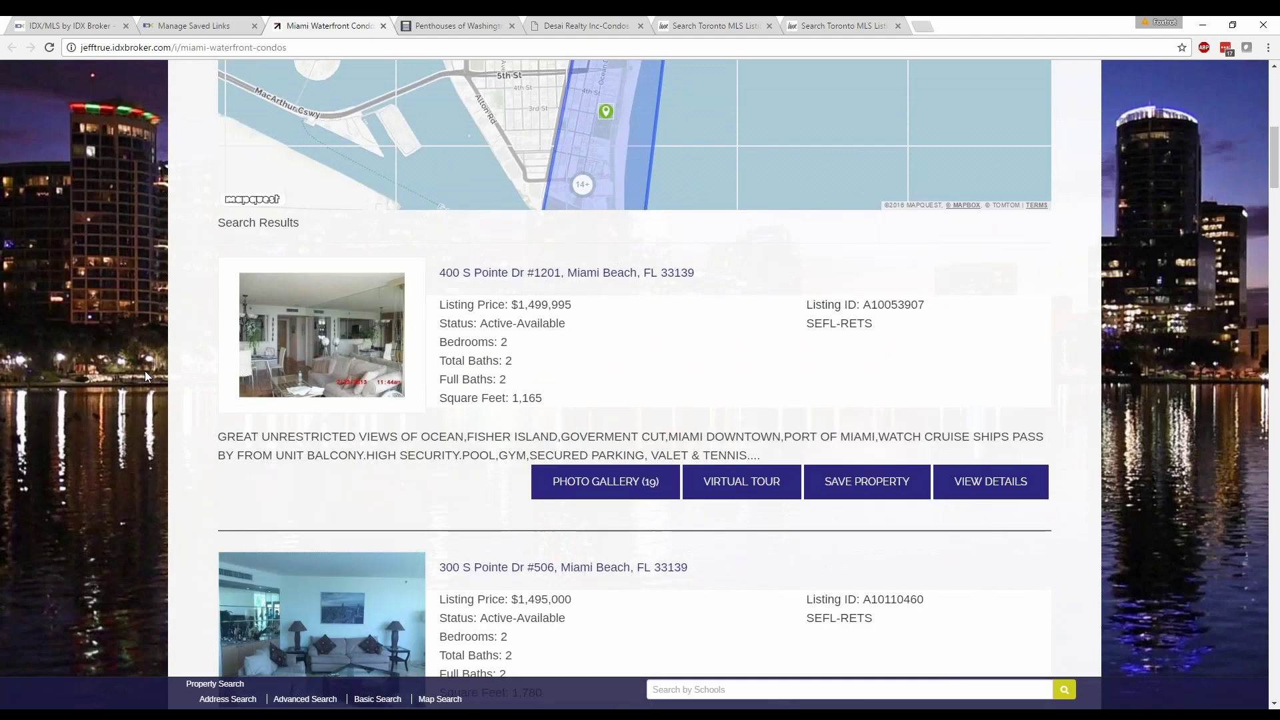
{"action": "scroll", "coordinate": [145, 375], "scroll_direction": "down", "scroll_amount": 1}
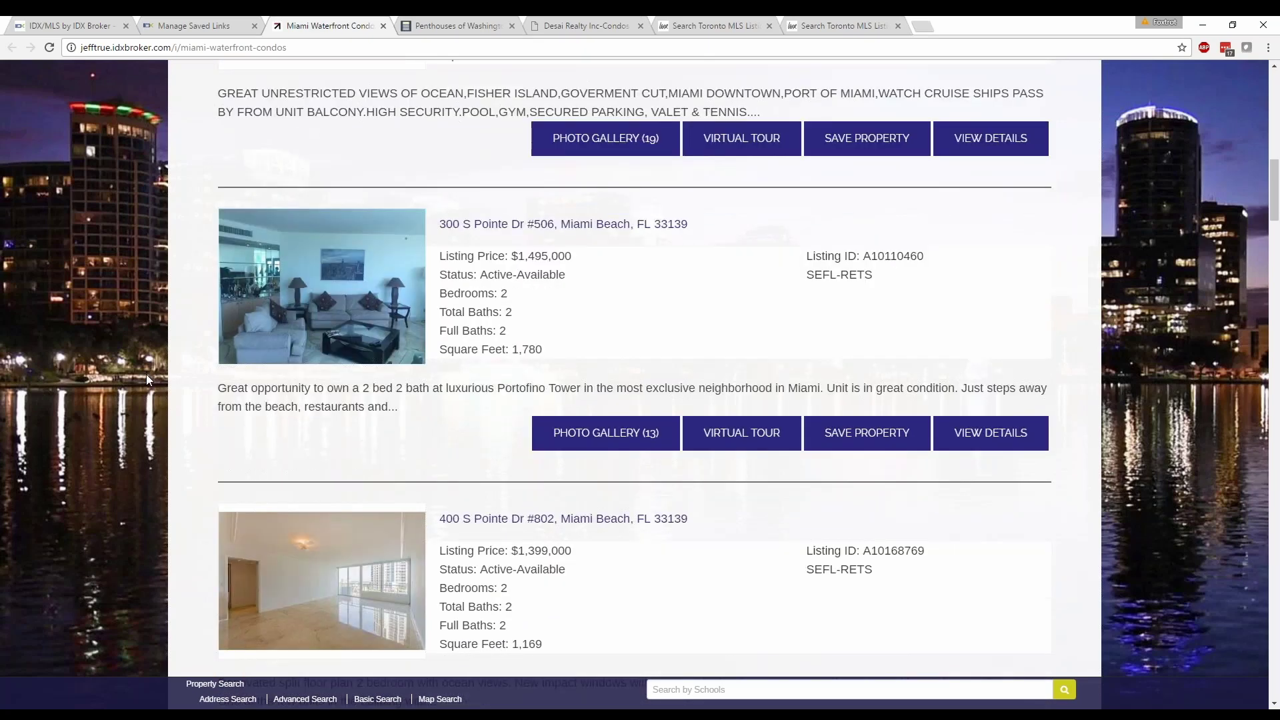
{"action": "scroll", "coordinate": [145, 378], "scroll_direction": "up", "scroll_amount": 10}
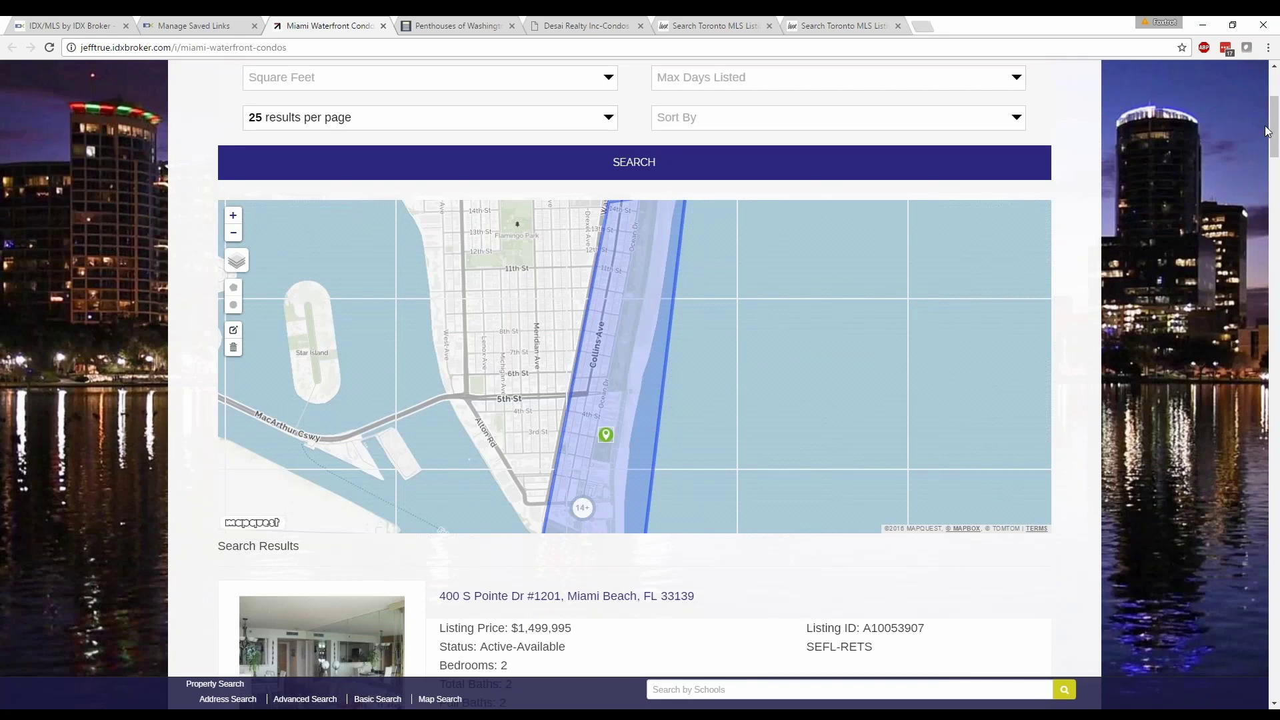
{"action": "scroll", "coordinate": [1273, 148], "scroll_direction": "down", "scroll_amount": 1}
{"action": "left_click_drag", "start_coordinate": [1273, 148], "coordinate": [1274, 98]}
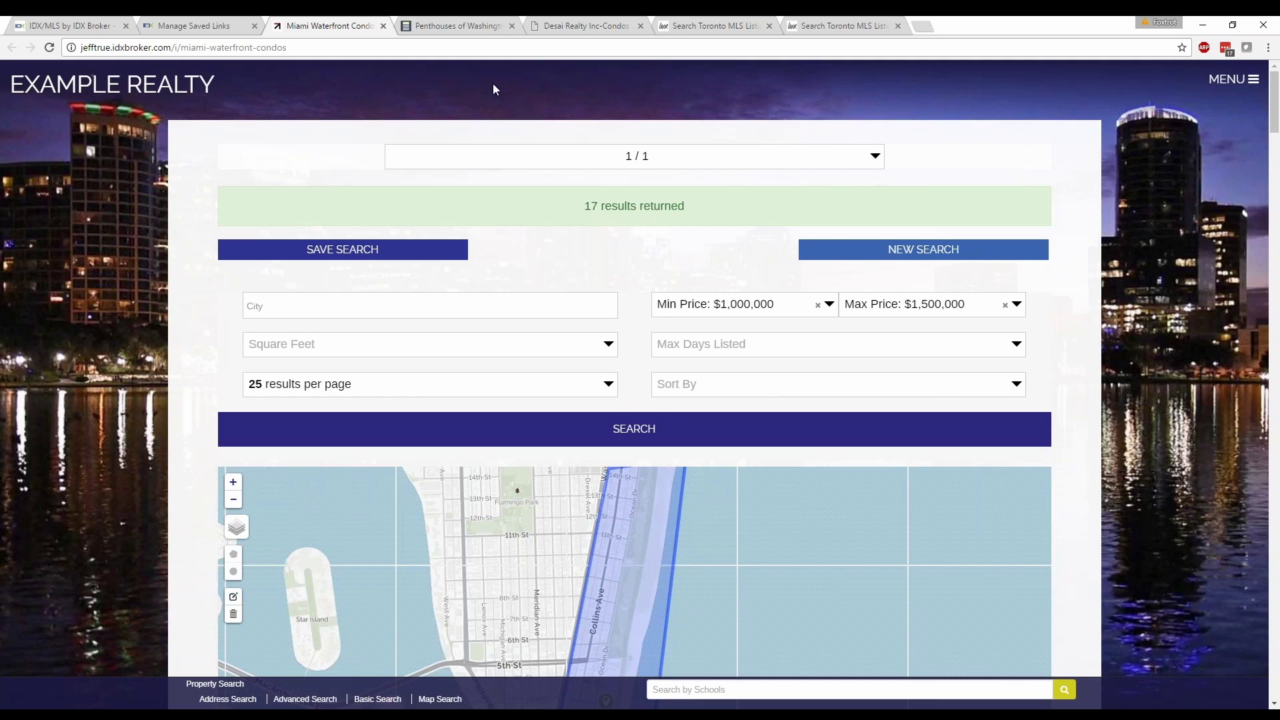
View the Desai Realty home page and scroll through its Toronto condo listings.
{"action": "left_click", "coordinate": [565, 21]}
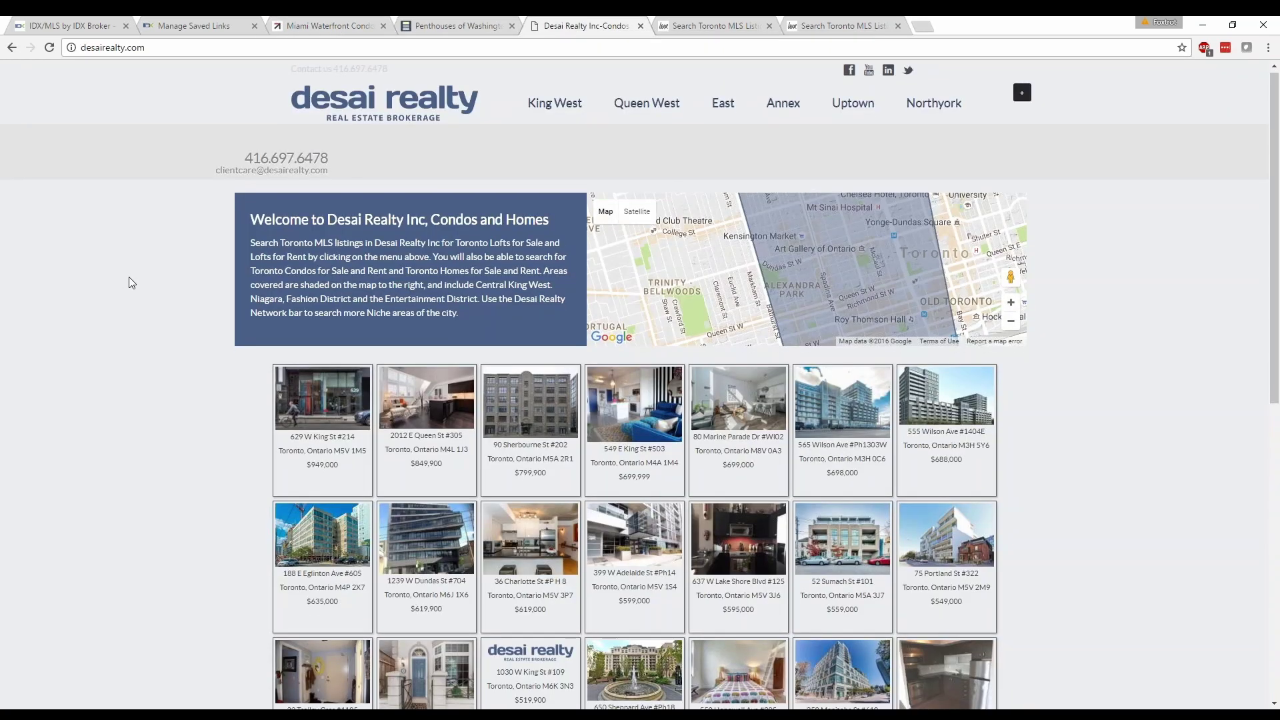
{"action": "scroll", "coordinate": [131, 283], "scroll_direction": "down", "scroll_amount": 1}
{"action": "scroll", "coordinate": [130, 283], "scroll_direction": "up", "scroll_amount": 1}
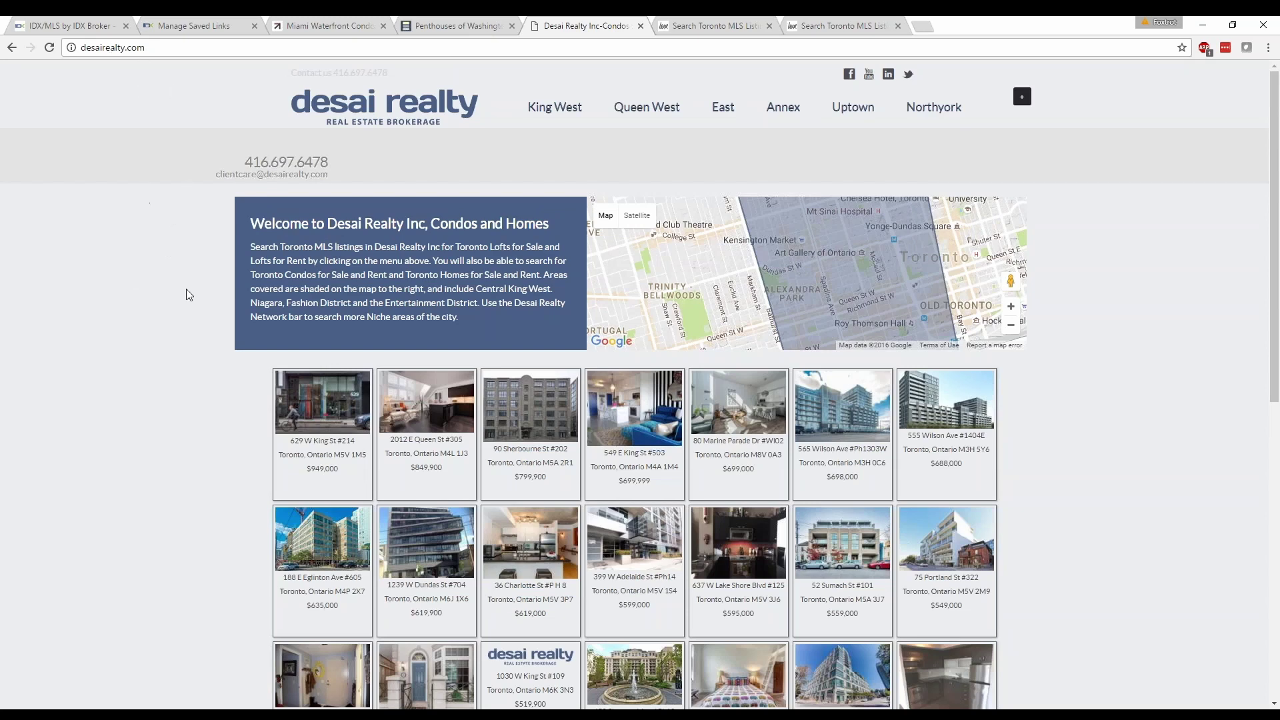
{"action": "scroll", "coordinate": [156, 326], "scroll_direction": "down", "scroll_amount": 2}
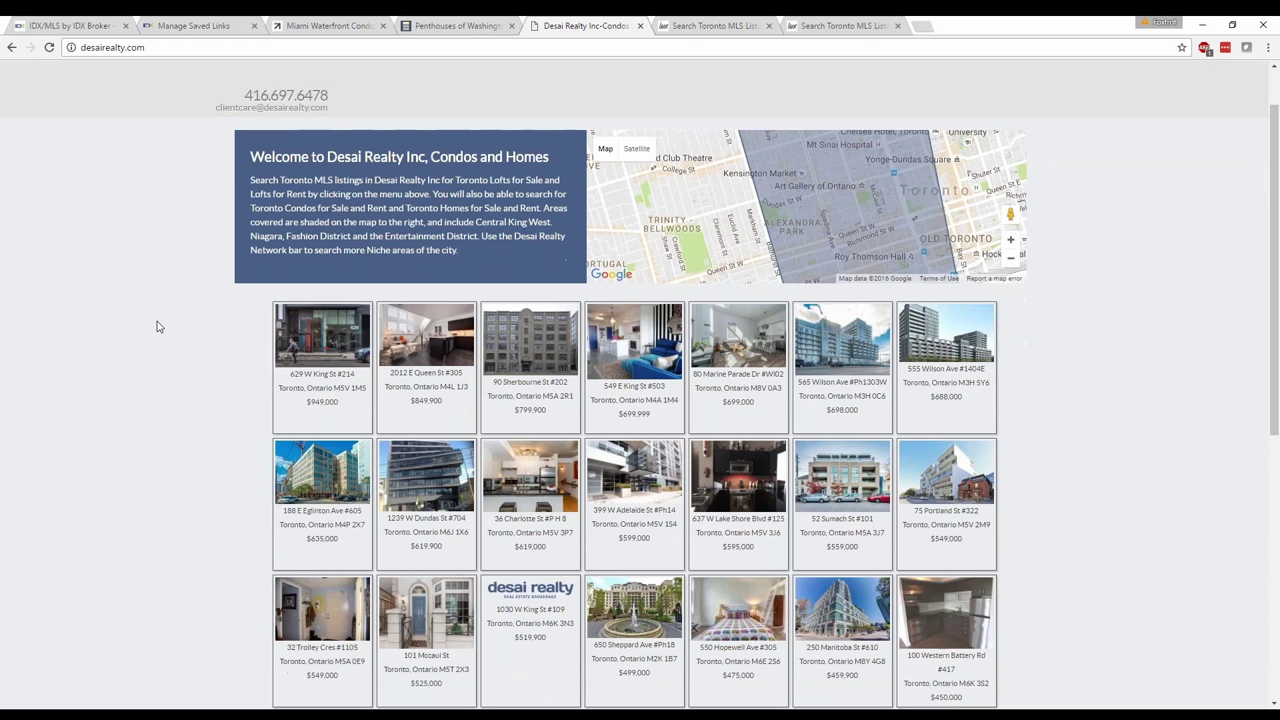
{"action": "scroll", "coordinate": [158, 324], "scroll_direction": "down", "scroll_amount": 3}
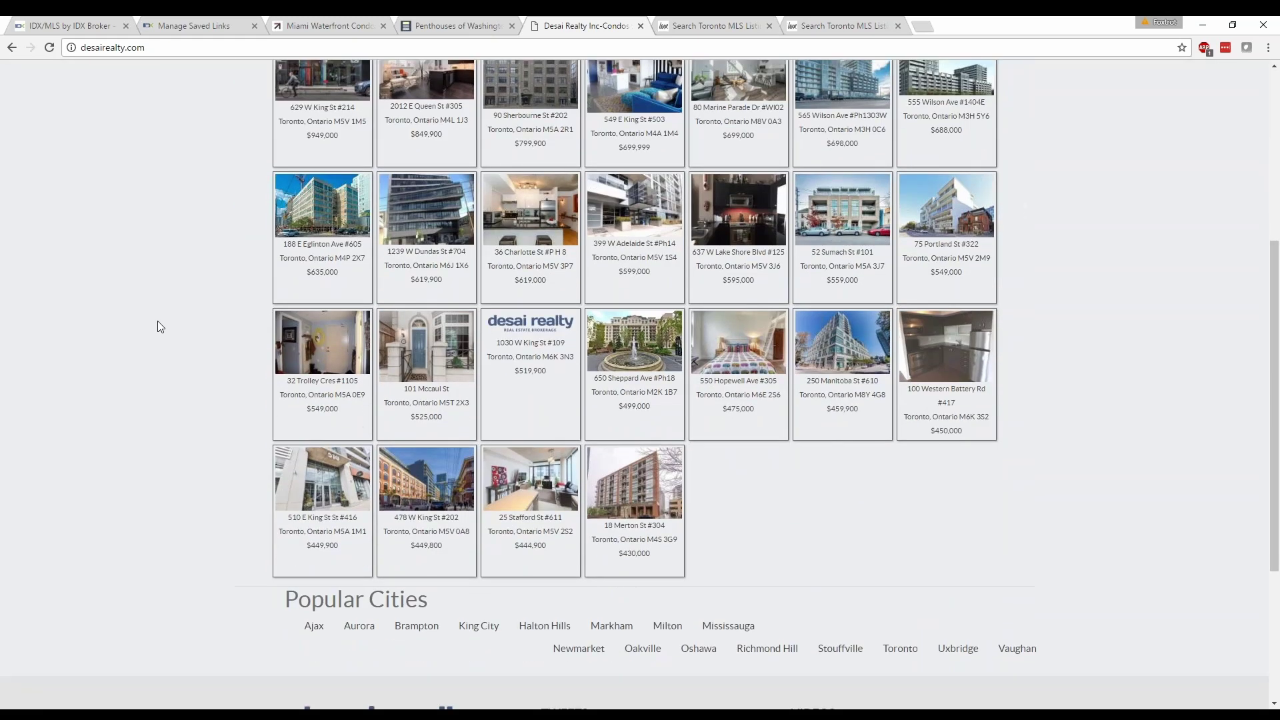
{"action": "scroll", "coordinate": [162, 366], "scroll_direction": "up", "scroll_amount": 5}
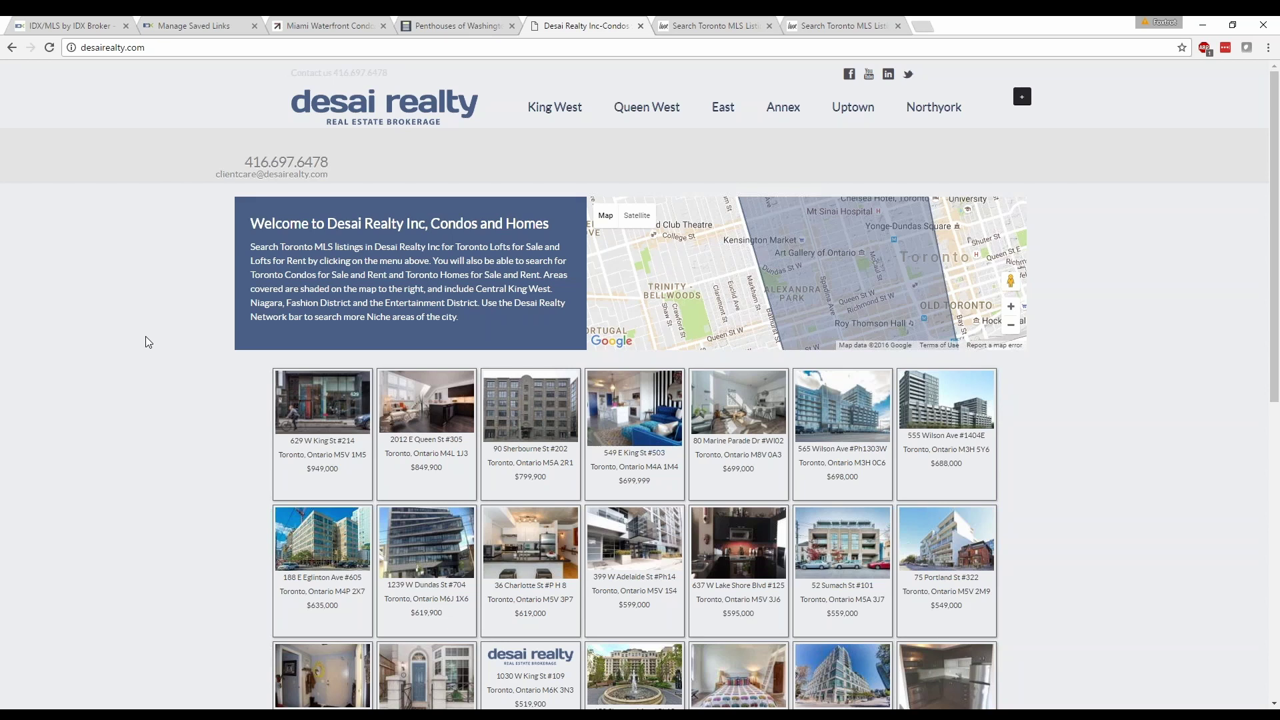
{"action": "left_click", "coordinate": [696, 21]}
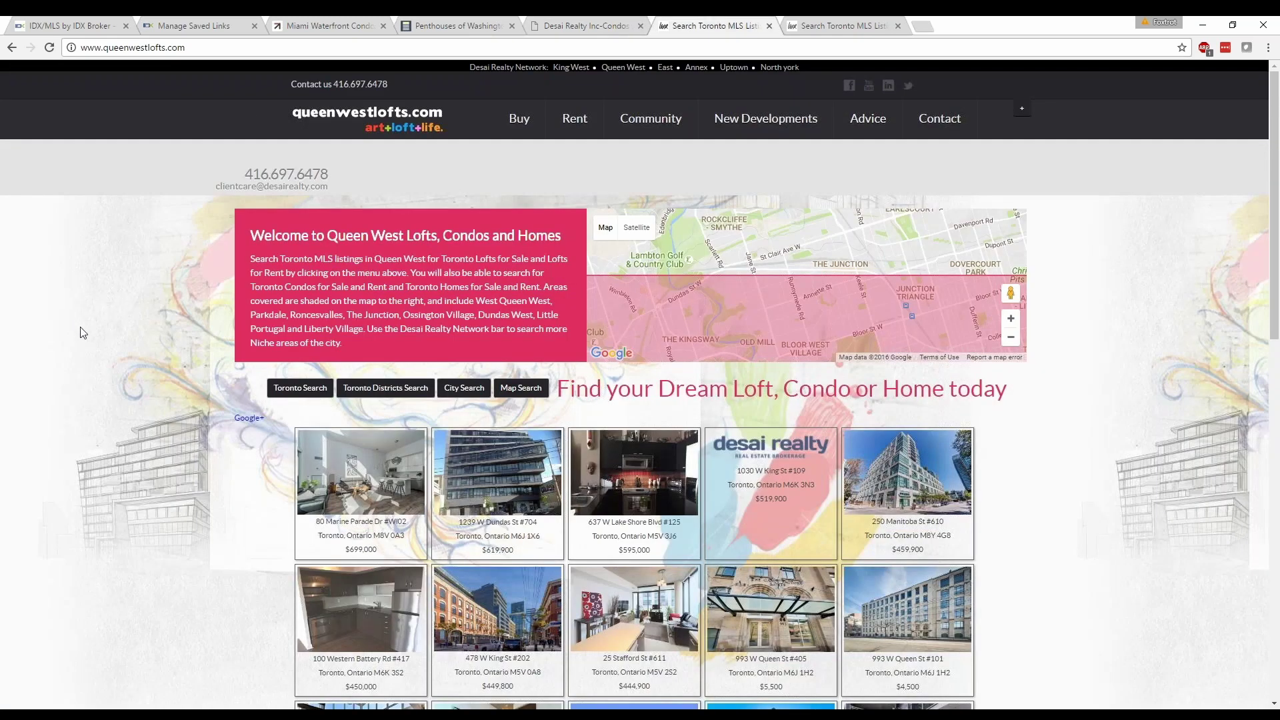
Scroll through the Queen West Lofts Toronto listings grid and back to the top.
{"action": "scroll", "coordinate": [105, 344], "scroll_direction": "down", "scroll_amount": 5}
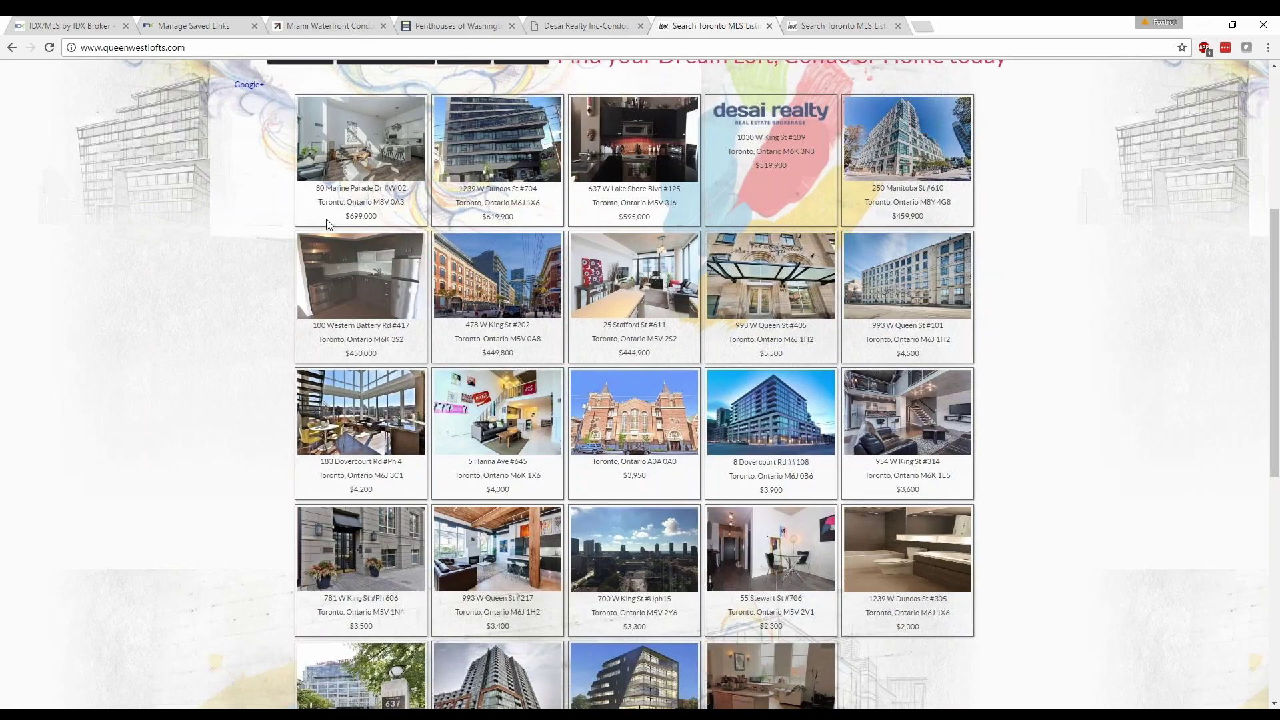
{"action": "scroll", "coordinate": [326, 225], "scroll_direction": "down", "scroll_amount": 3}
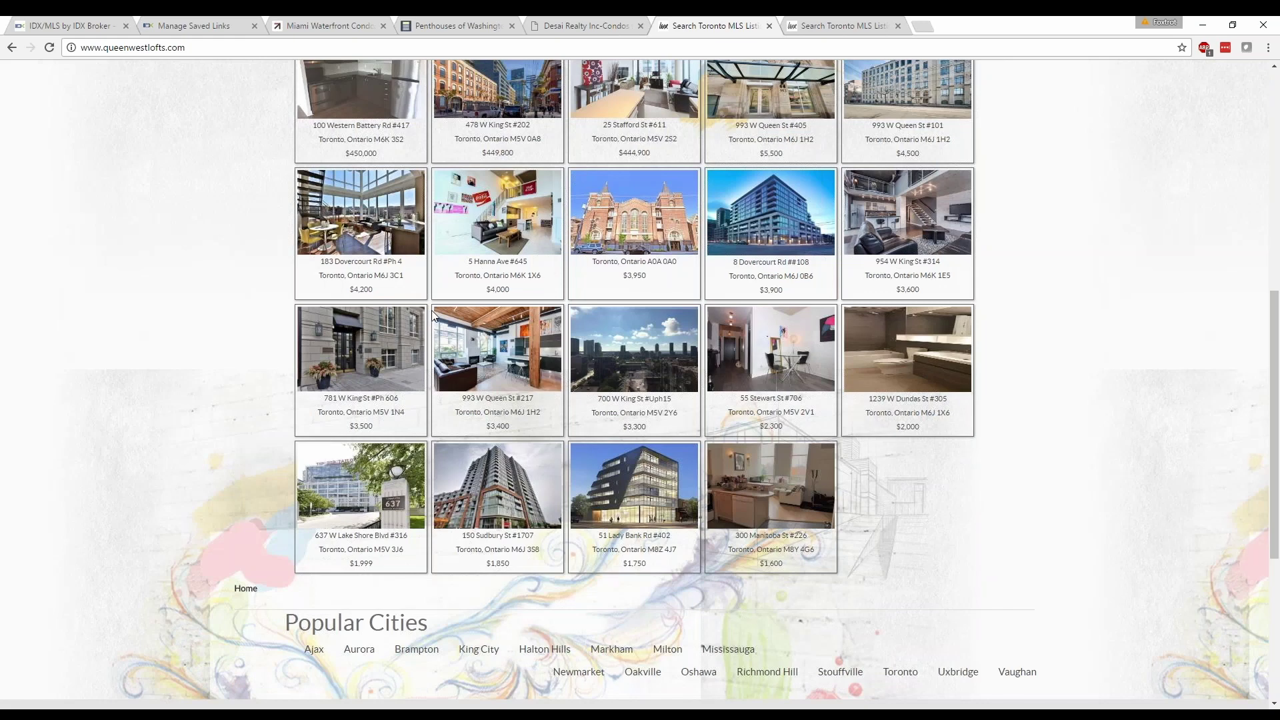
{"action": "scroll", "coordinate": [246, 478], "scroll_direction": "up", "scroll_amount": 3}
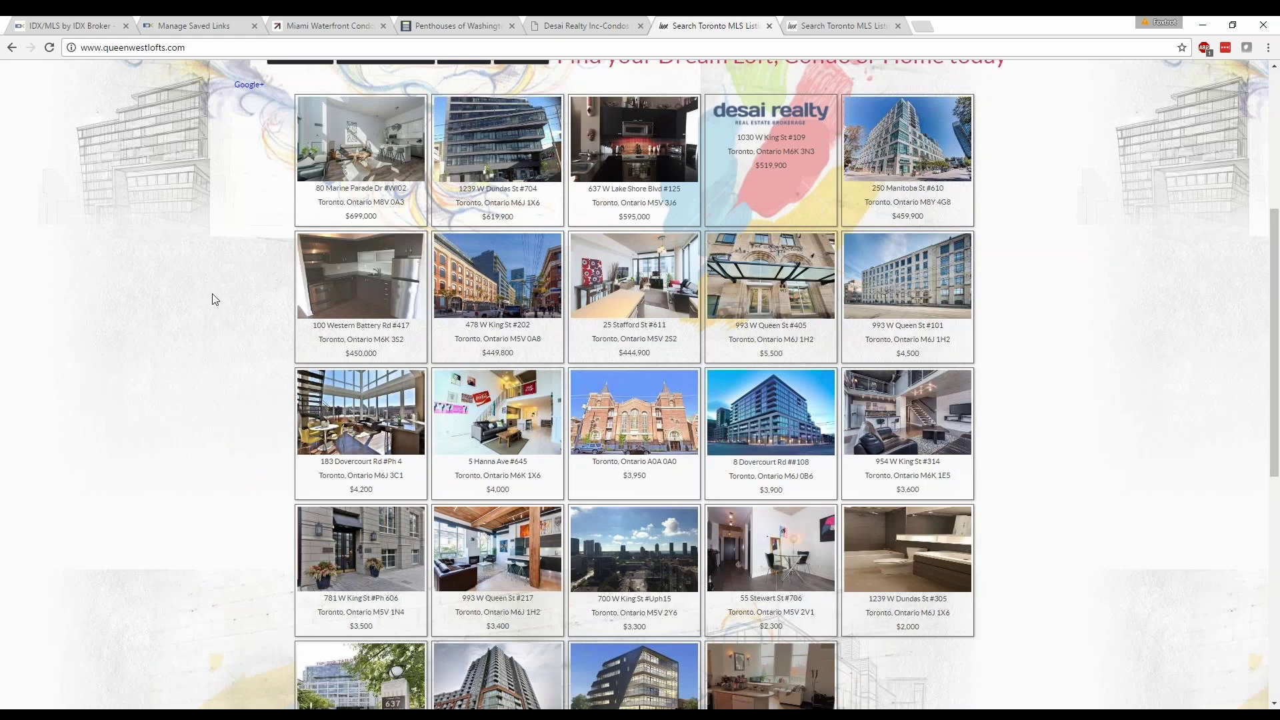
{"action": "scroll", "coordinate": [212, 294], "scroll_direction": "up", "scroll_amount": 3}
{"action": "scroll", "coordinate": [212, 290], "scroll_direction": "up", "scroll_amount": 1}
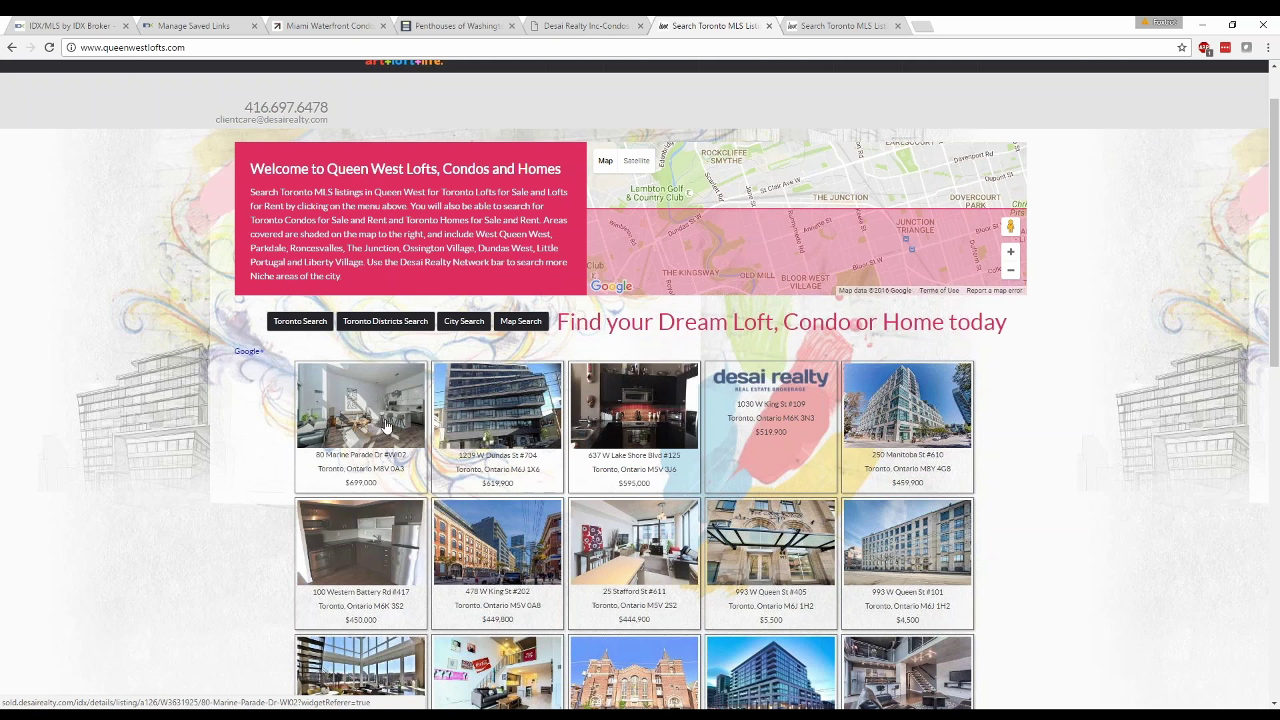
{"action": "left_click", "coordinate": [387, 424]}
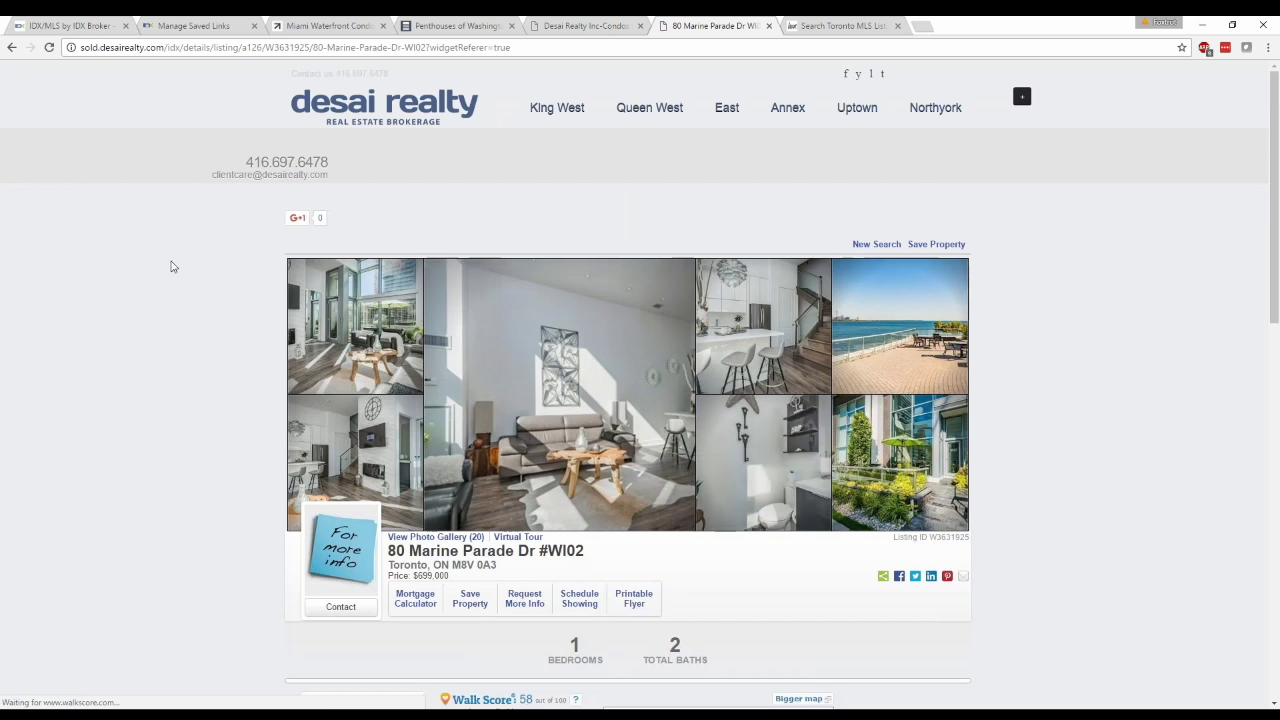
{"action": "scroll", "coordinate": [172, 257], "scroll_direction": "down", "scroll_amount": 6}
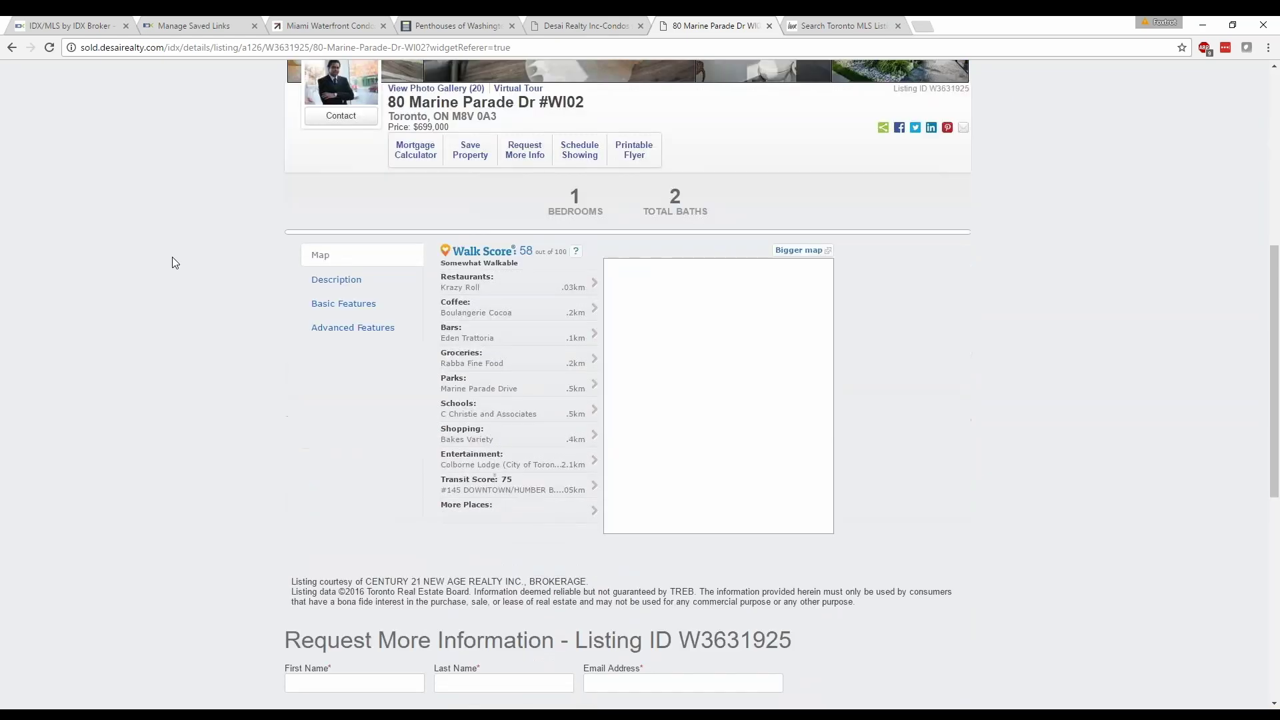
{"action": "scroll", "coordinate": [172, 258], "scroll_direction": "down", "scroll_amount": 4}
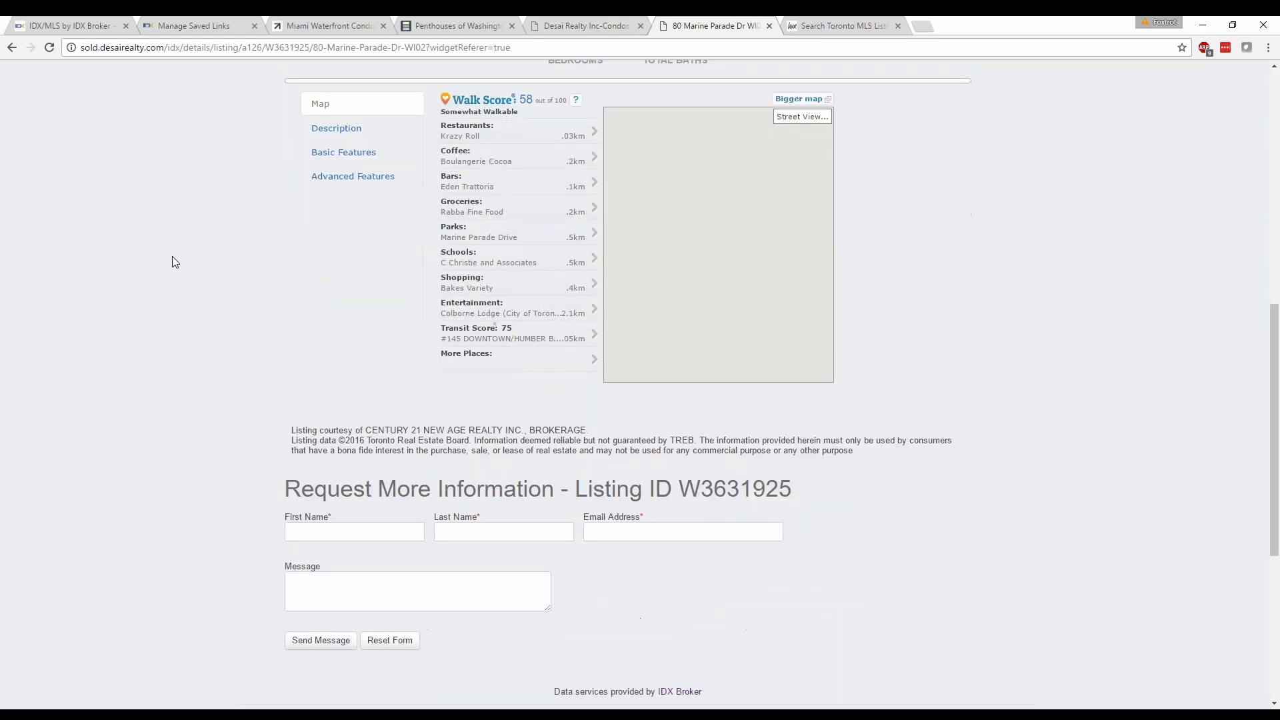
{"action": "scroll", "coordinate": [172, 261], "scroll_direction": "down", "scroll_amount": 1}
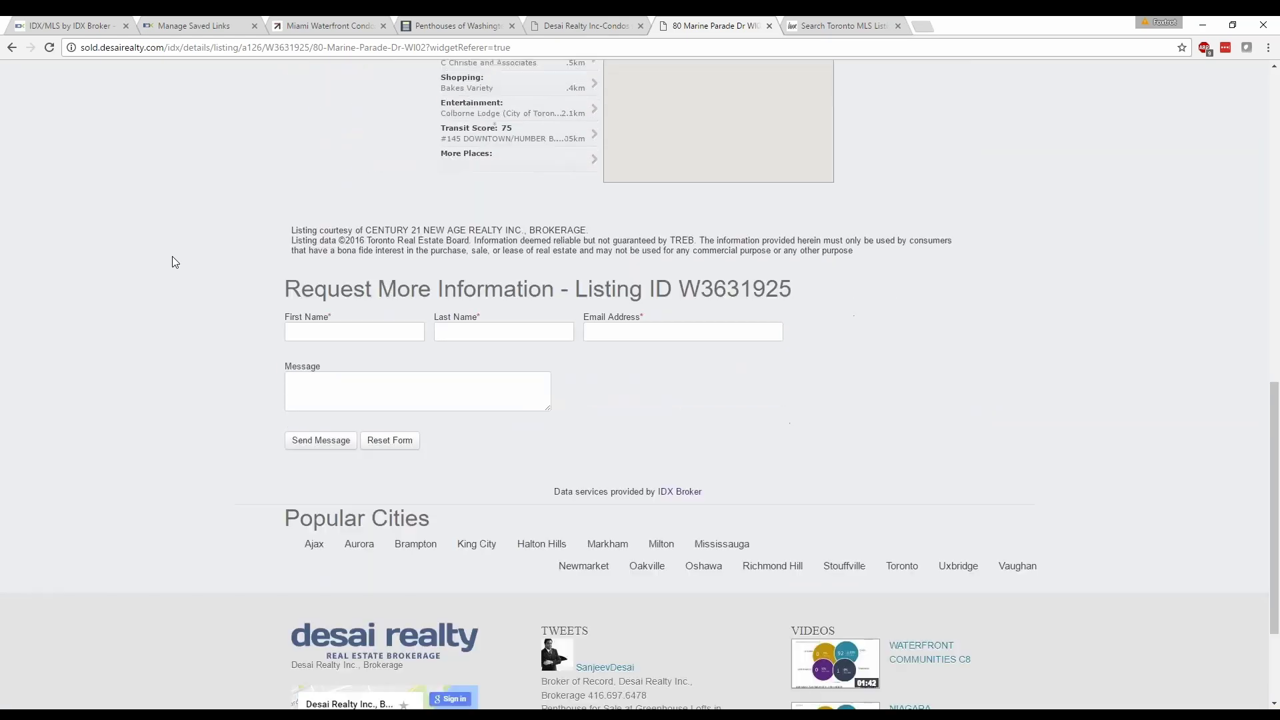
{"action": "scroll", "coordinate": [172, 256], "scroll_direction": "up", "scroll_amount": 8}
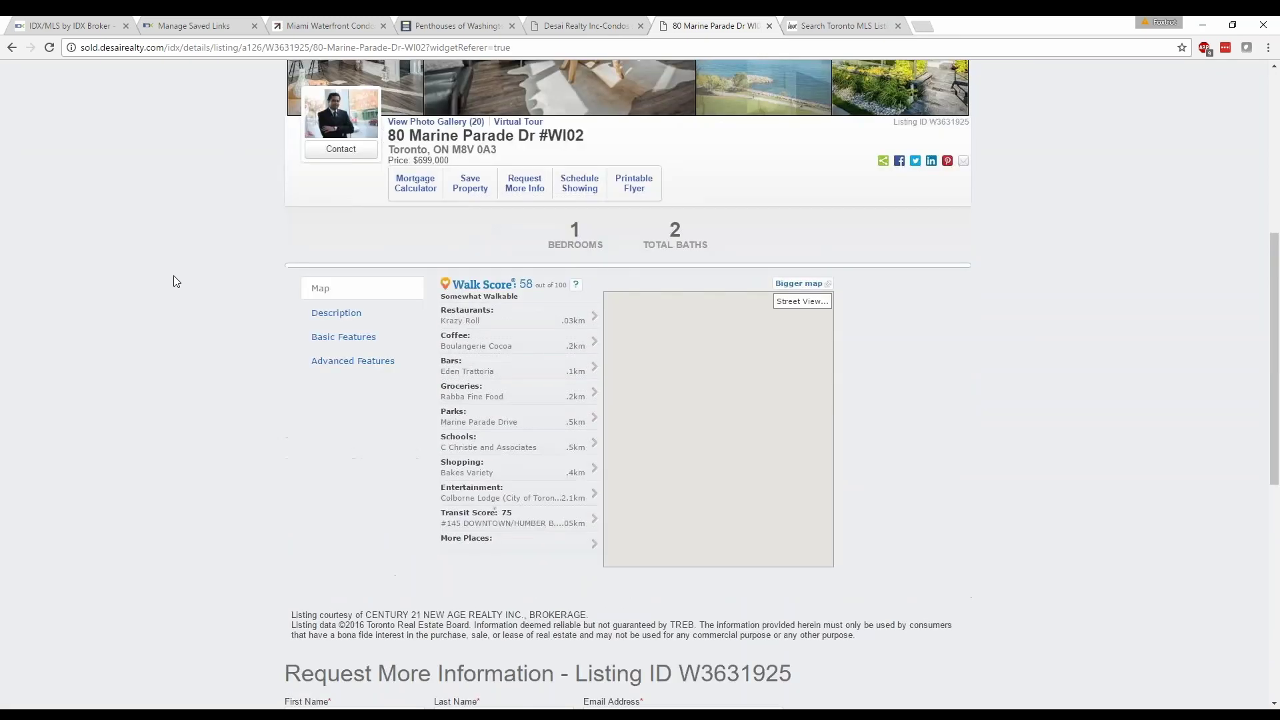
{"action": "scroll", "coordinate": [176, 279], "scroll_direction": "up", "scroll_amount": 2}
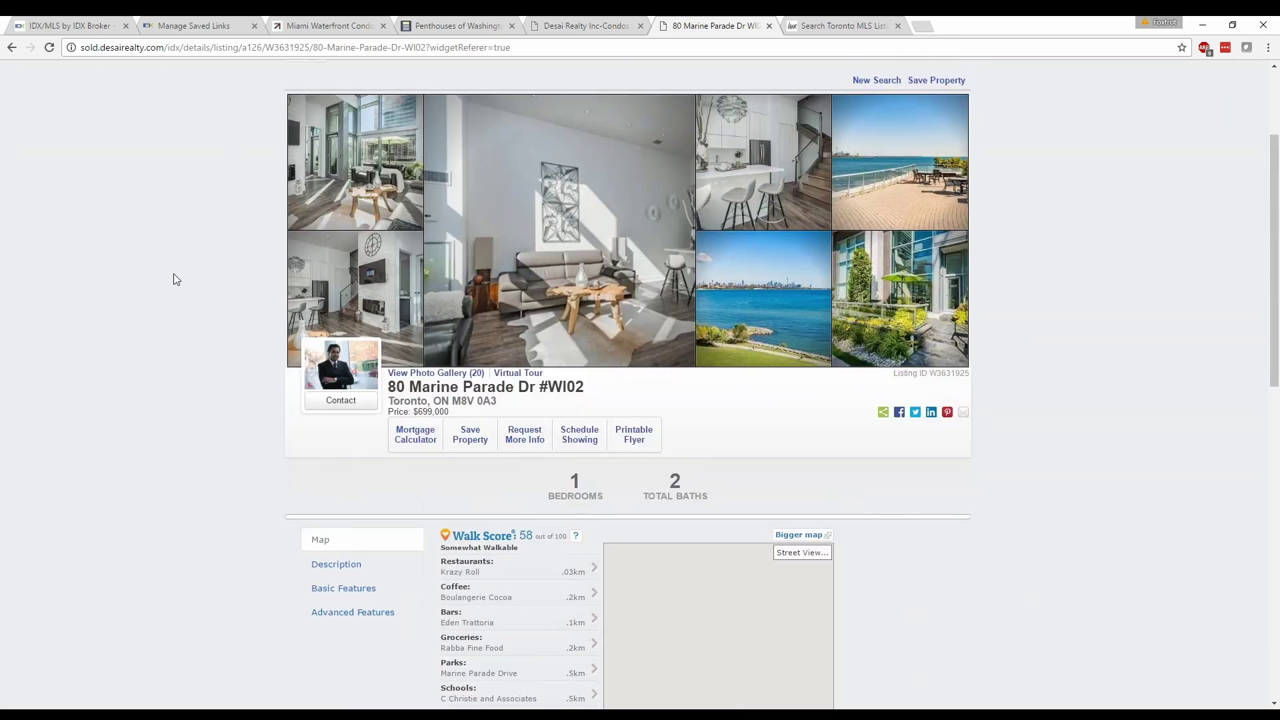
{"action": "scroll", "coordinate": [175, 278], "scroll_direction": "up", "scroll_amount": 3}
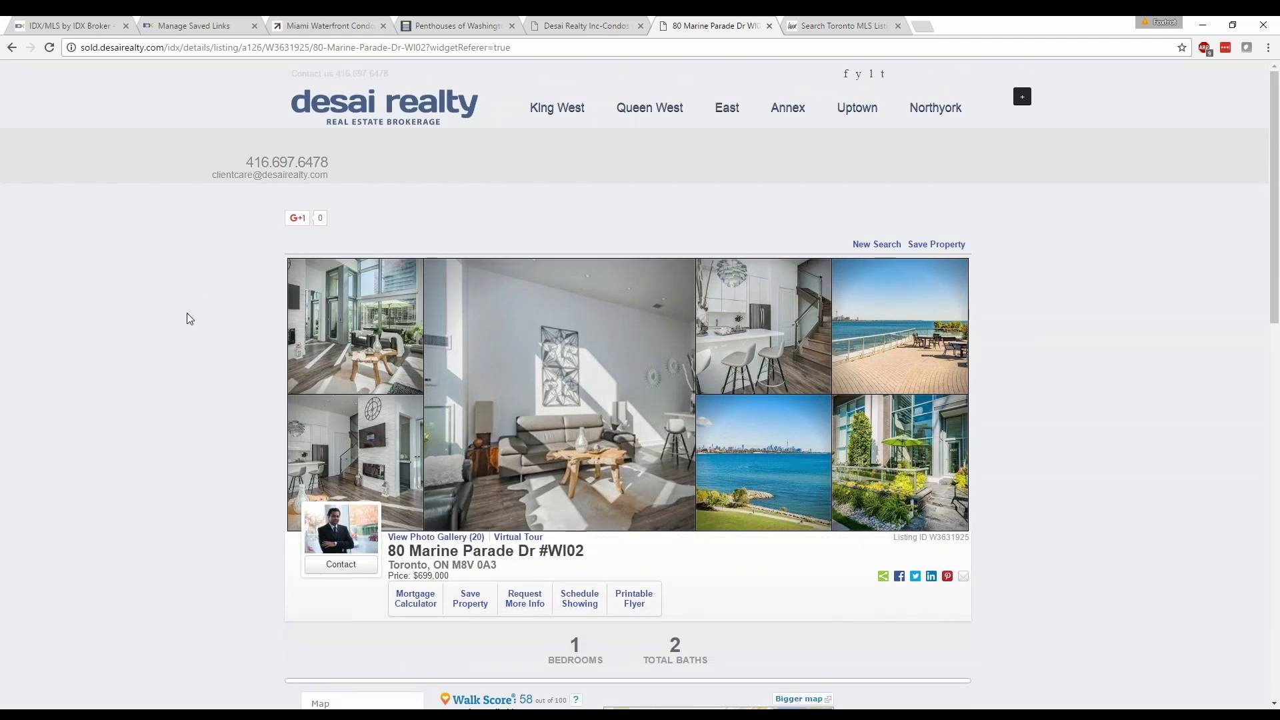
{"action": "scroll", "coordinate": [187, 313], "scroll_direction": "down", "scroll_amount": 1}
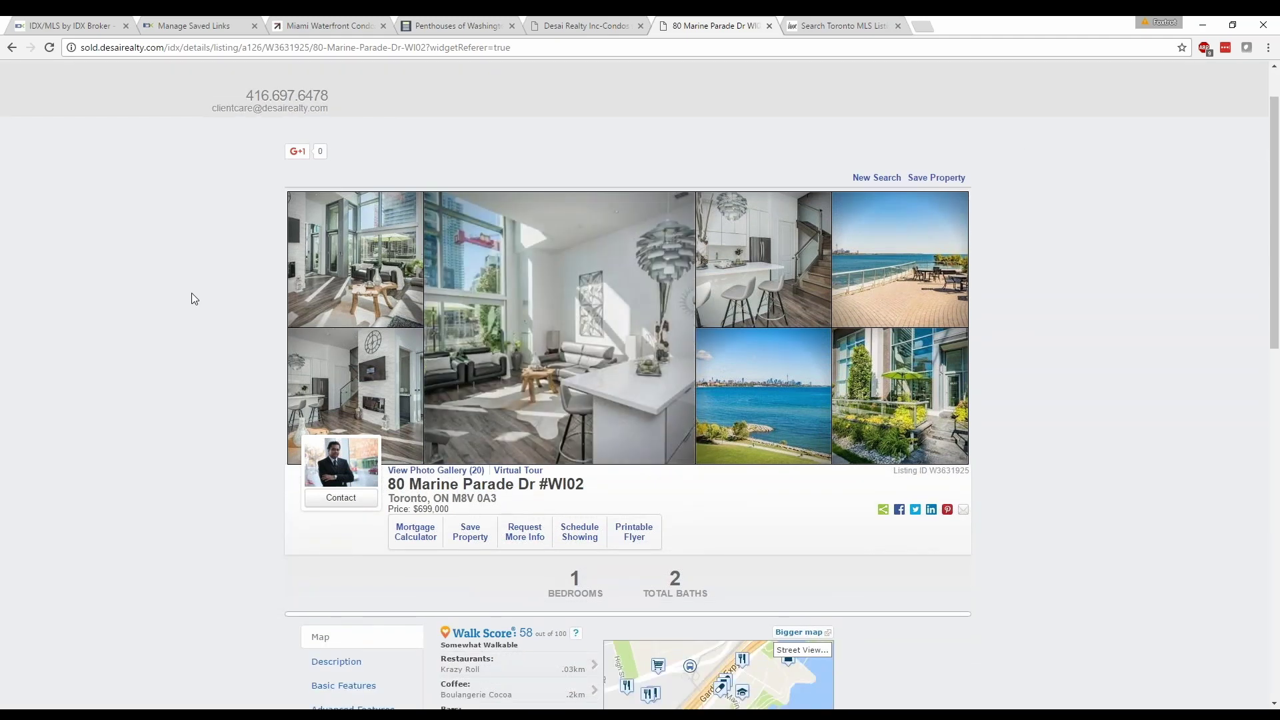
{"action": "scroll", "coordinate": [191, 293], "scroll_direction": "down", "scroll_amount": 2}
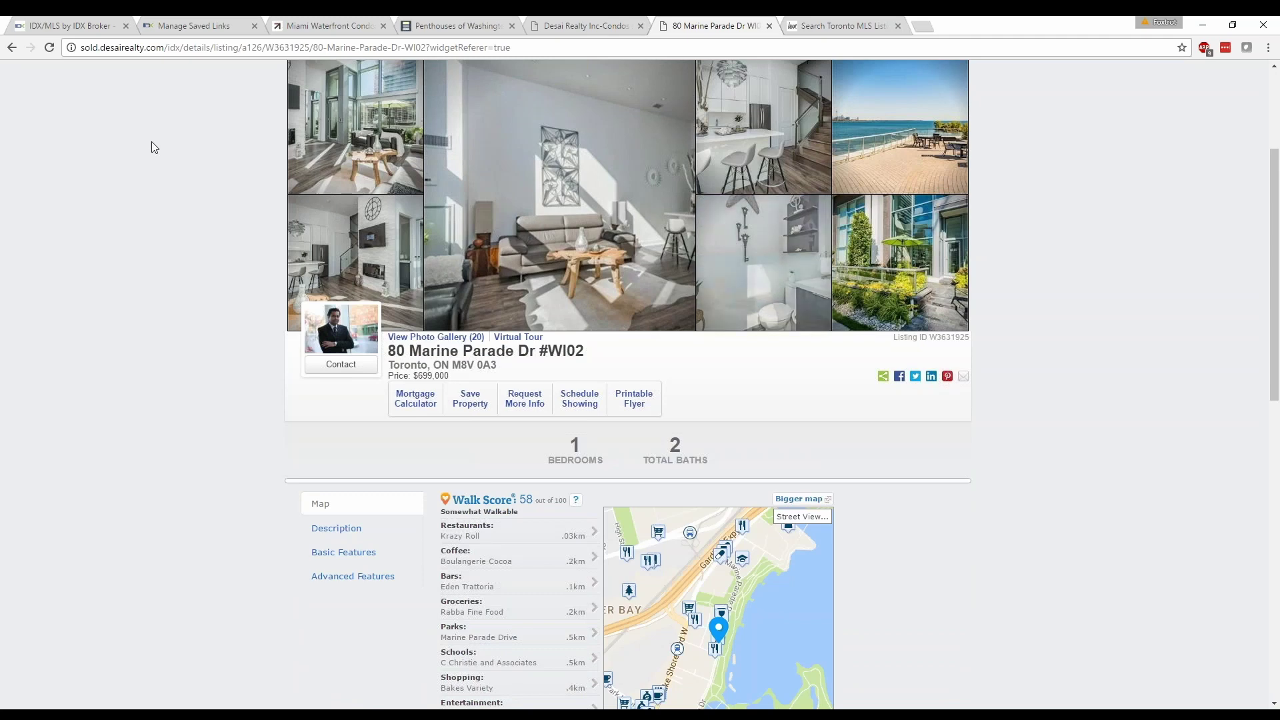
{"action": "scroll", "coordinate": [142, 191], "scroll_direction": "down", "scroll_amount": 3}
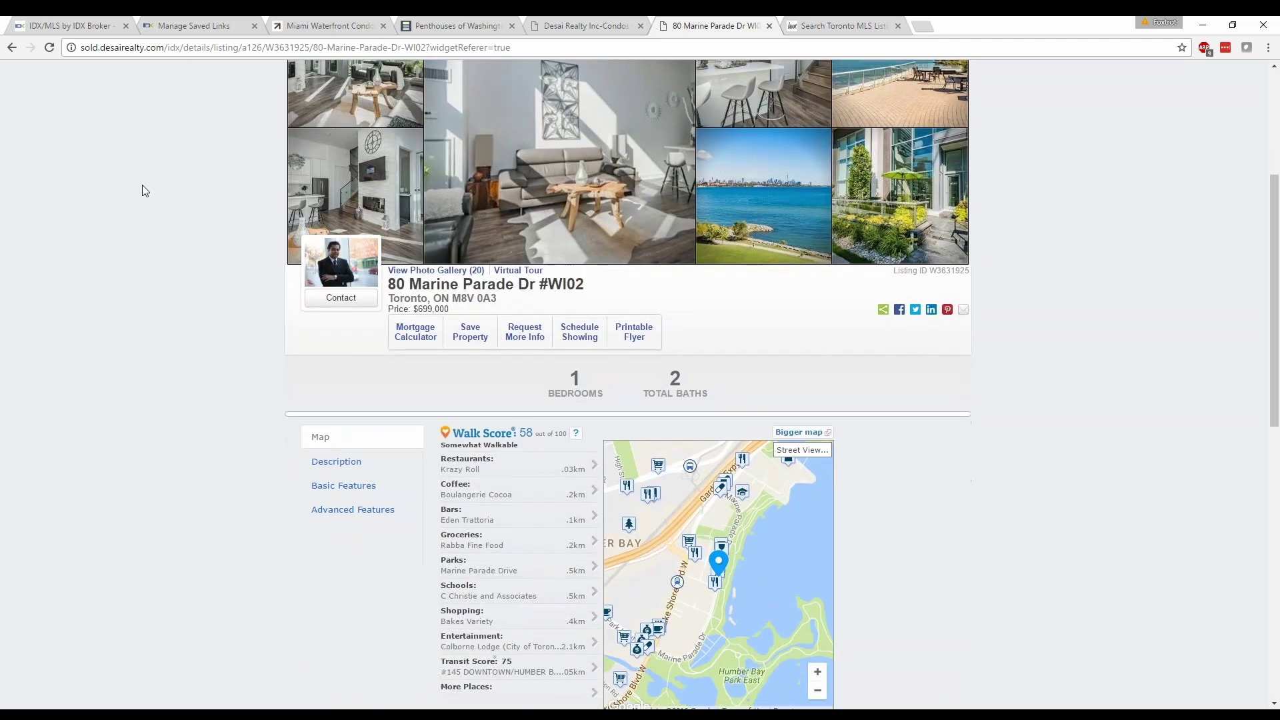
{"action": "scroll", "coordinate": [147, 190], "scroll_direction": "up", "scroll_amount": 3}
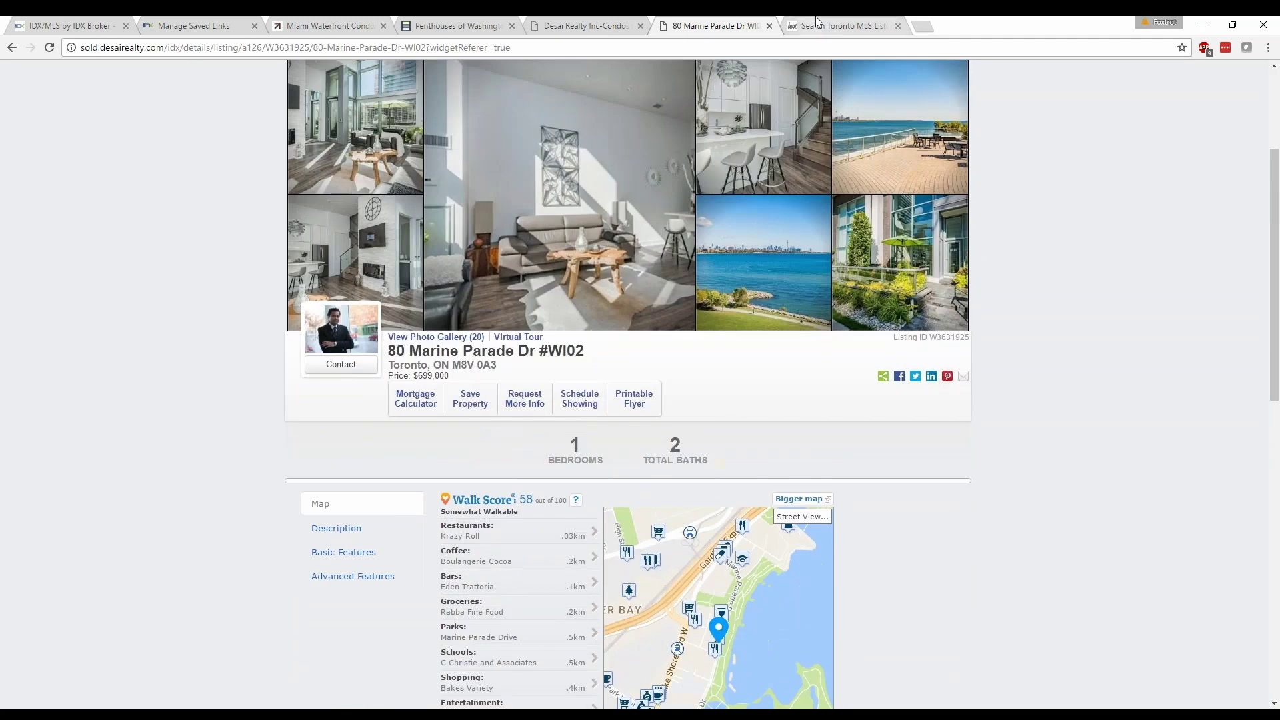
{"action": "left_click", "coordinate": [817, 21]}
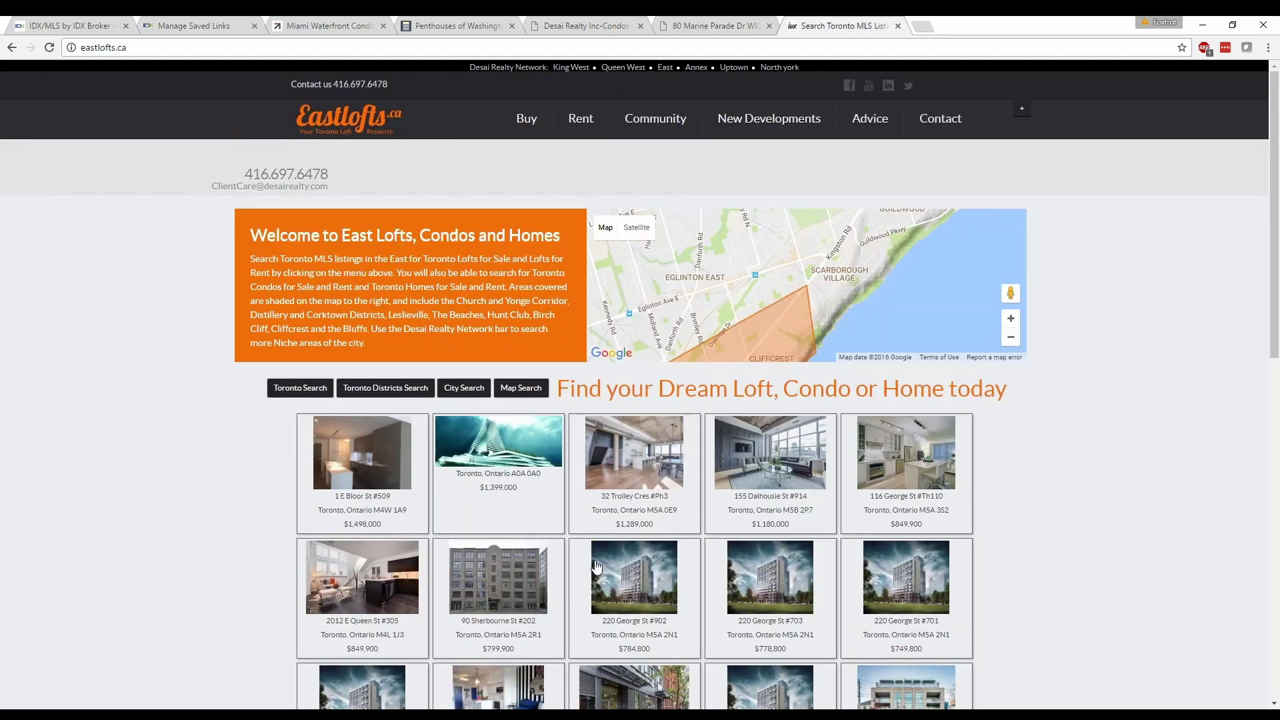
{"action": "left_click", "coordinate": [722, 491]}
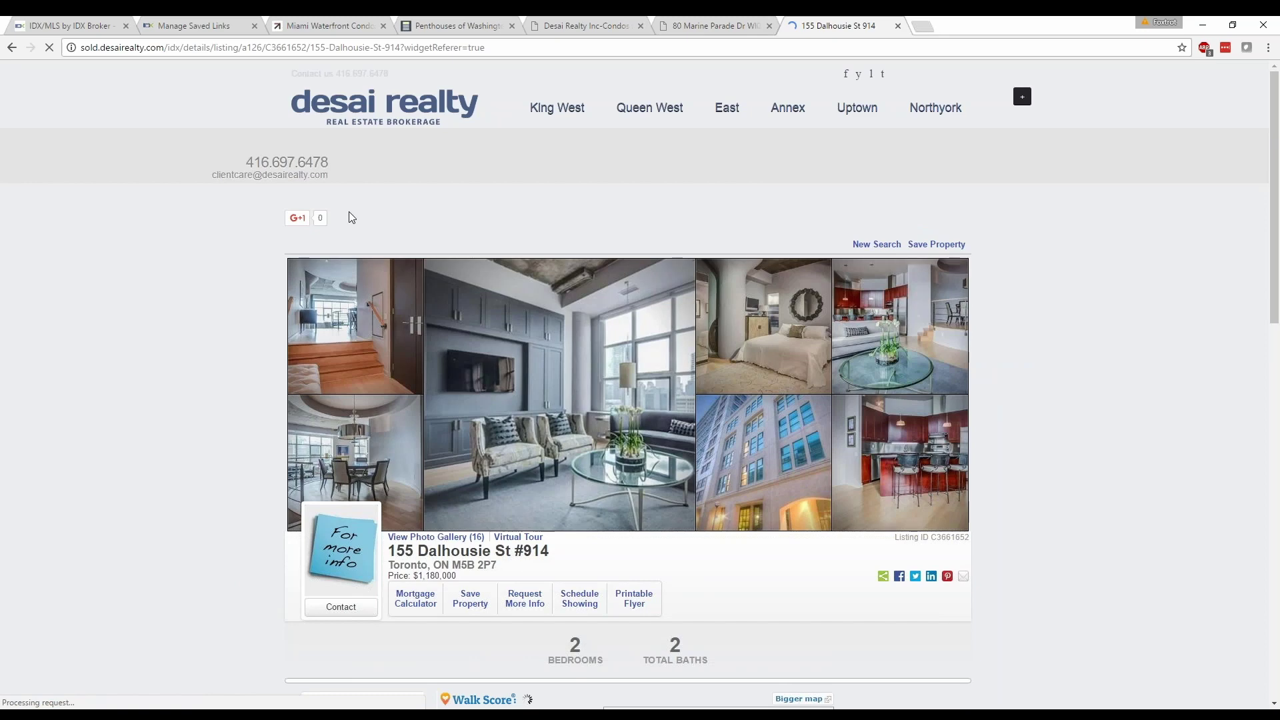
{"action": "left_click", "coordinate": [458, 26]}
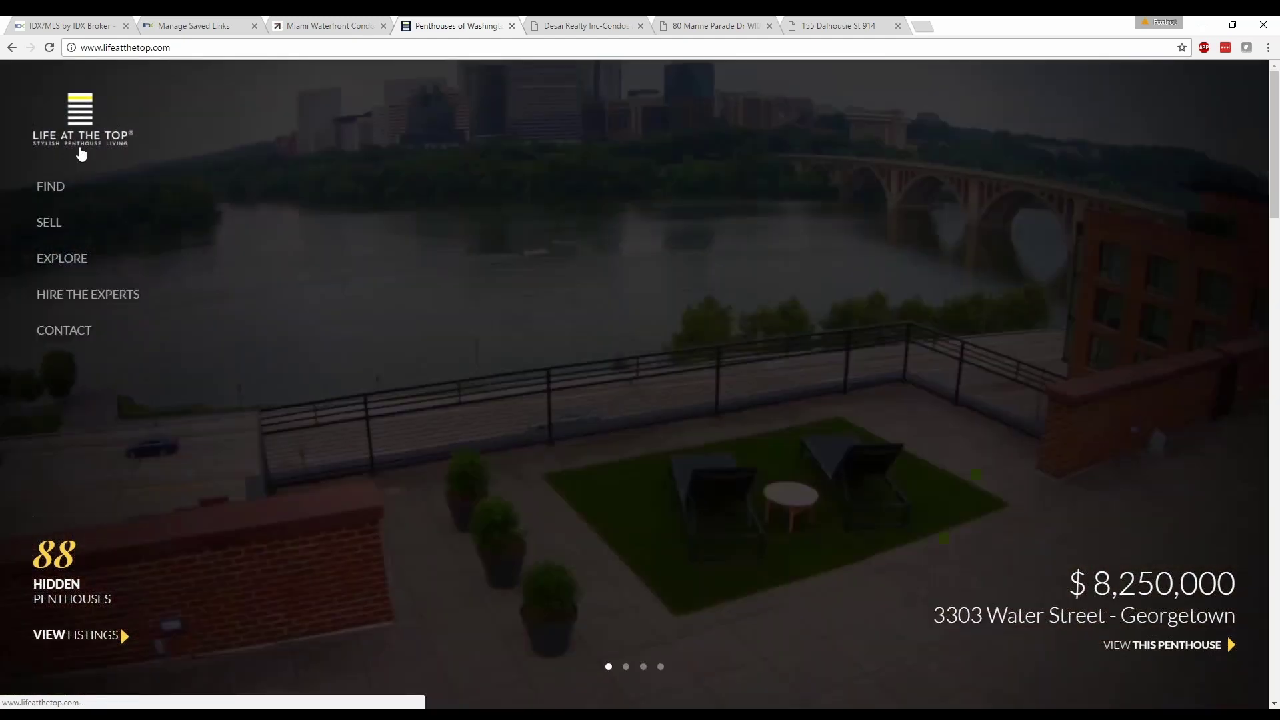
Reload the Life At The Top home page and scroll down to New Construction.
{"action": "left_click", "coordinate": [55, 125]}
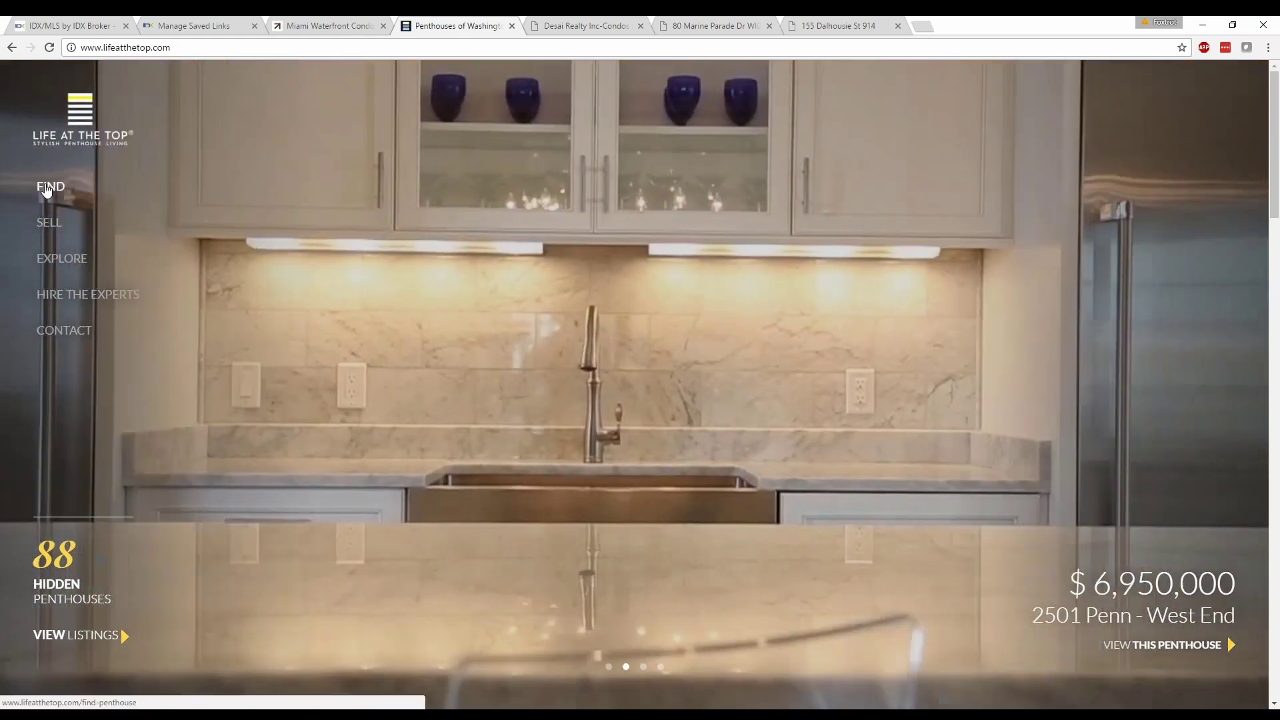
{"action": "scroll", "coordinate": [285, 325], "scroll_direction": "down", "scroll_amount": 1}
{"action": "scroll", "coordinate": [285, 325], "scroll_direction": "down", "scroll_amount": 8}
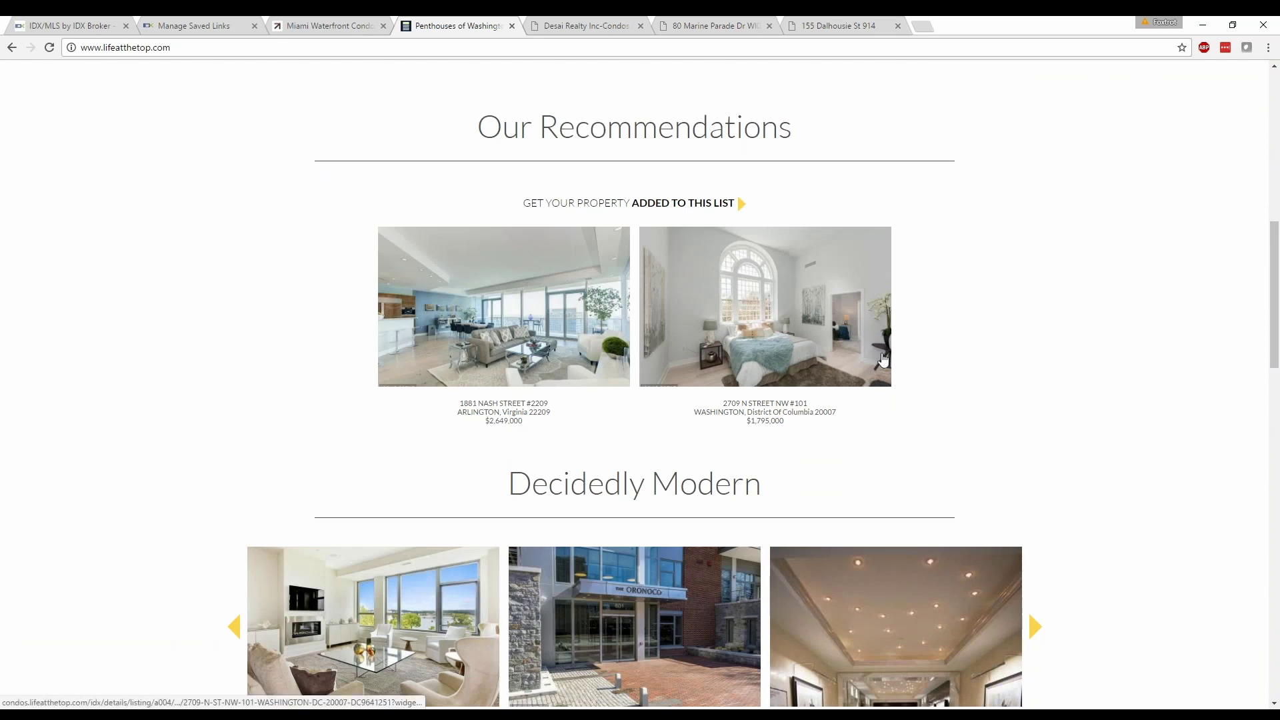
{"action": "scroll", "coordinate": [799, 378], "scroll_direction": "down", "scroll_amount": 5}
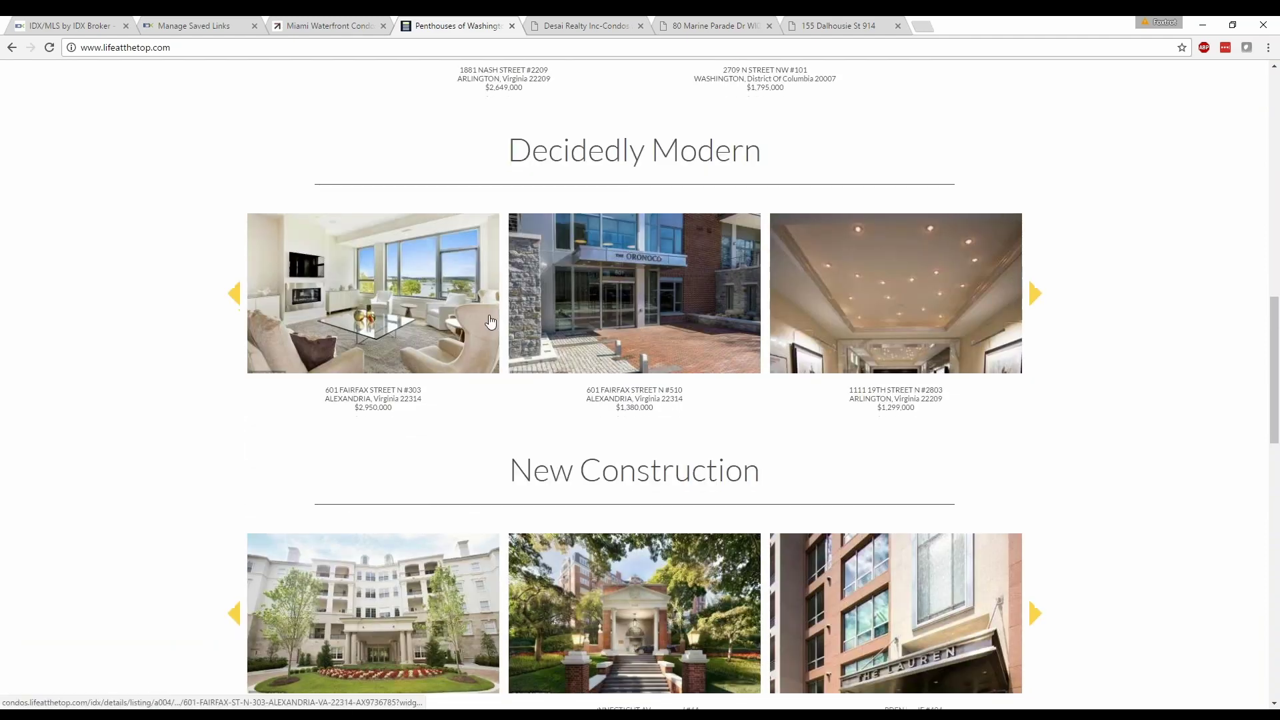
{"action": "scroll", "coordinate": [408, 375], "scroll_direction": "down", "scroll_amount": 3}
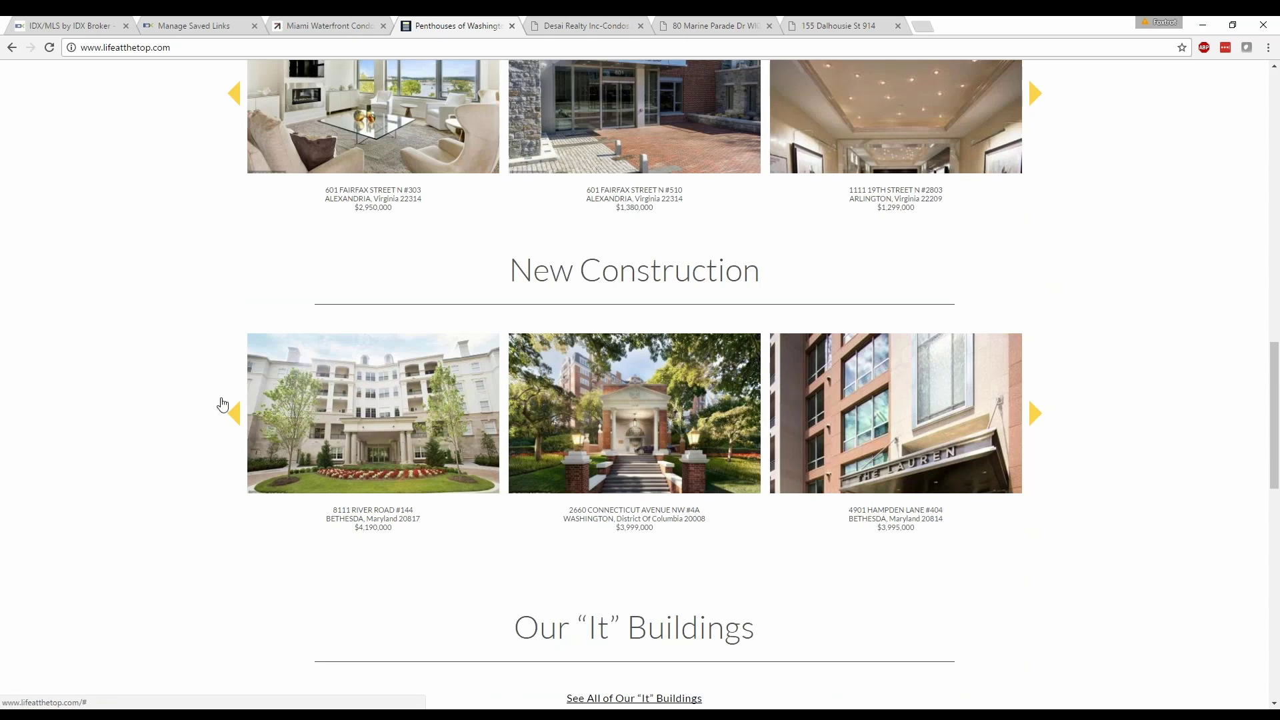
{"action": "left_click", "coordinate": [235, 413]}
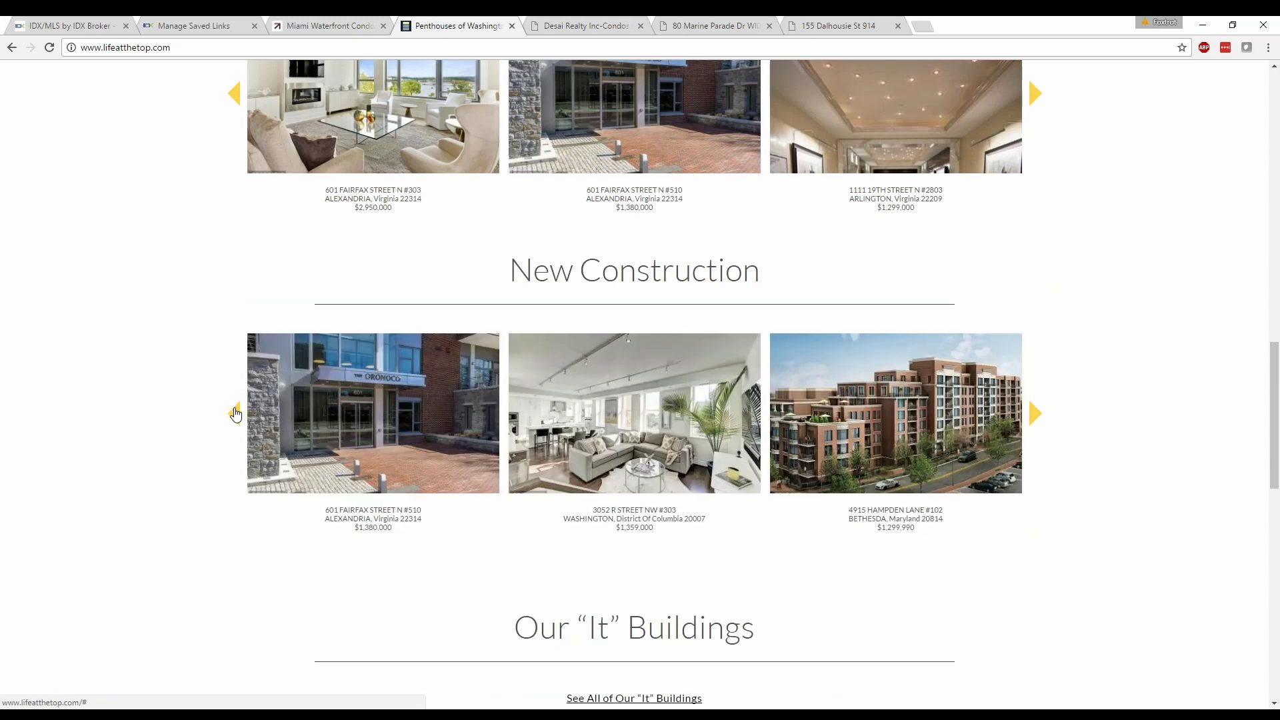
{"action": "left_click", "coordinate": [235, 412]}
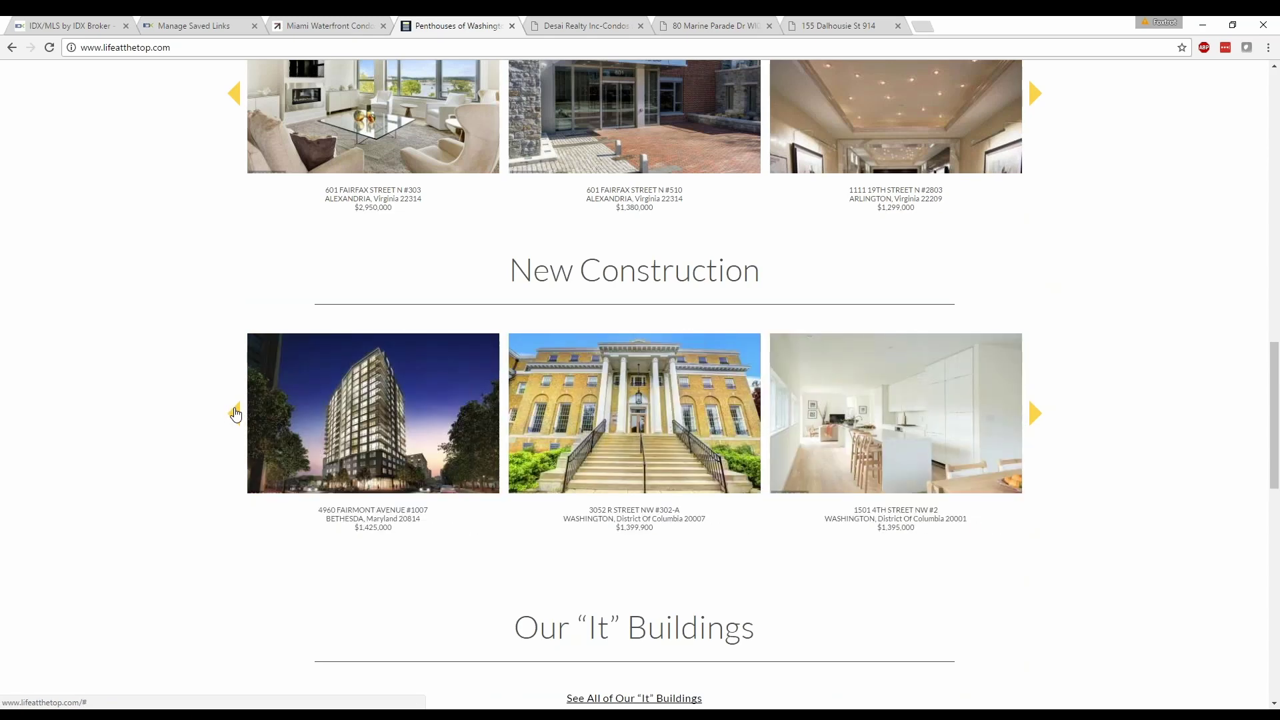
{"action": "left_click", "coordinate": [235, 413]}
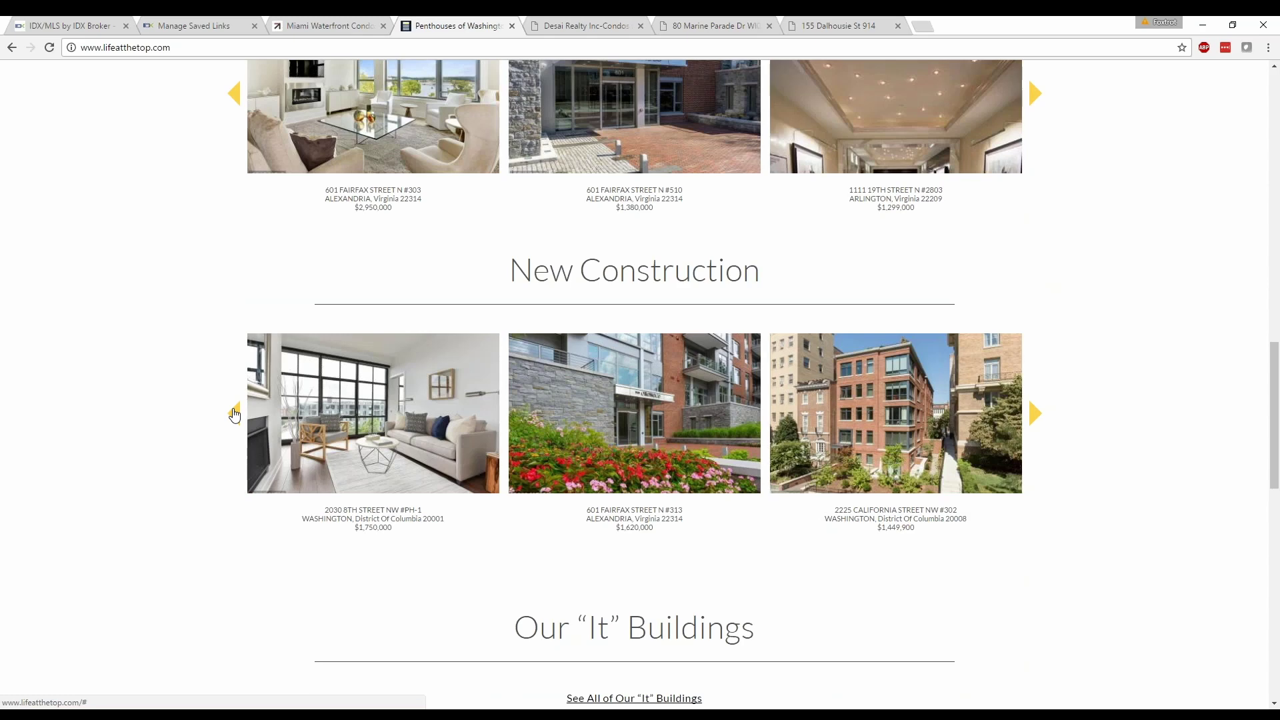
{"action": "left_click", "coordinate": [234, 413]}
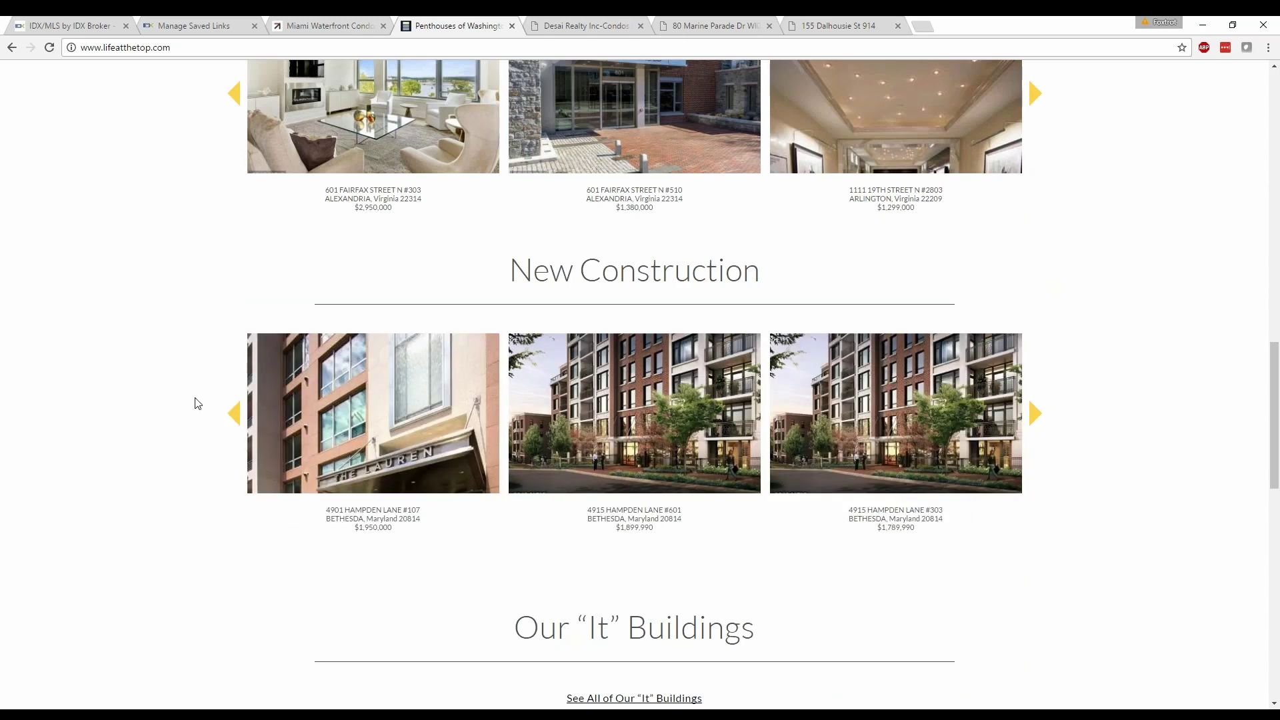
{"action": "scroll", "coordinate": [235, 415], "scroll_direction": "down", "scroll_amount": 8}
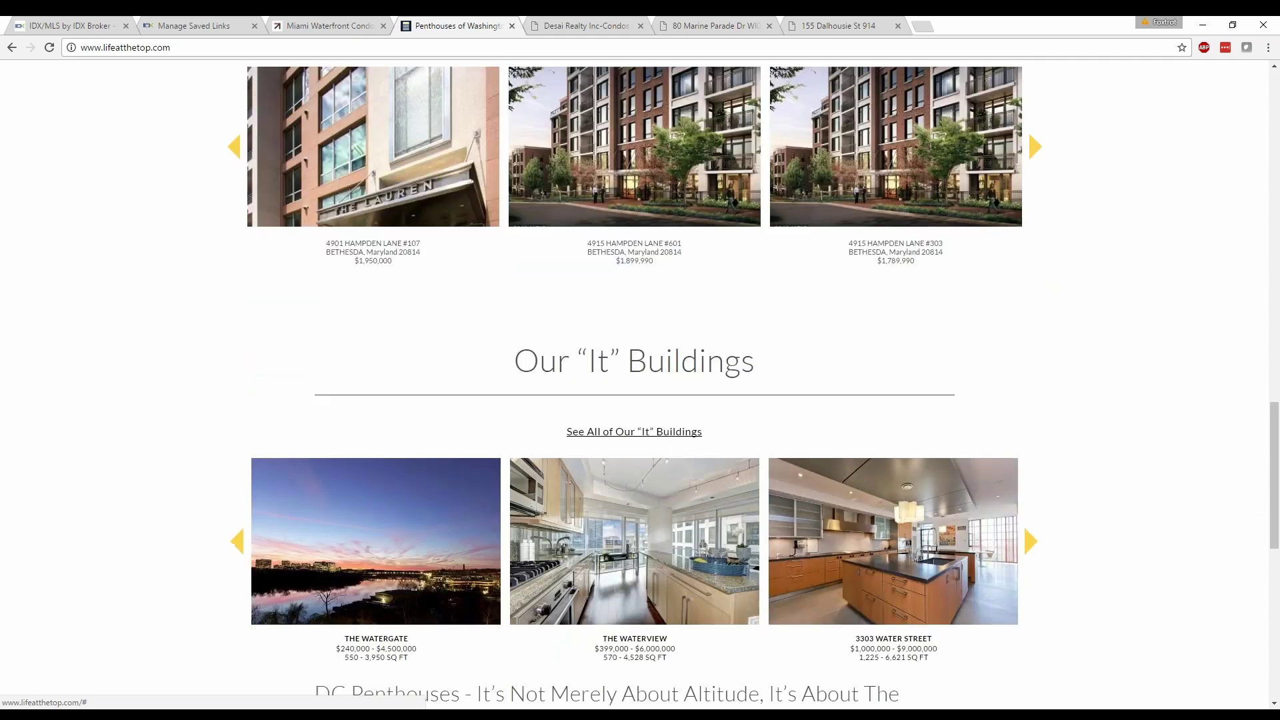
{"action": "scroll", "coordinate": [232, 413], "scroll_direction": "up", "scroll_amount": 6}
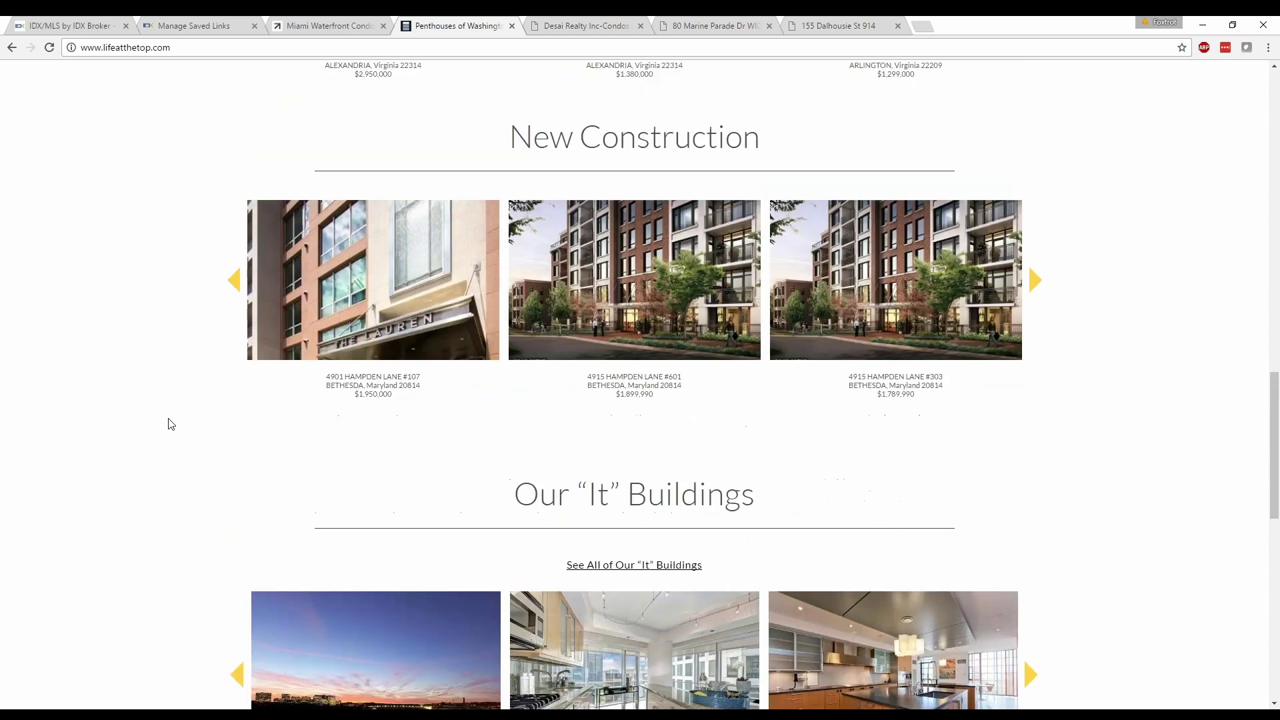
{"action": "left_click", "coordinate": [550, 354]}
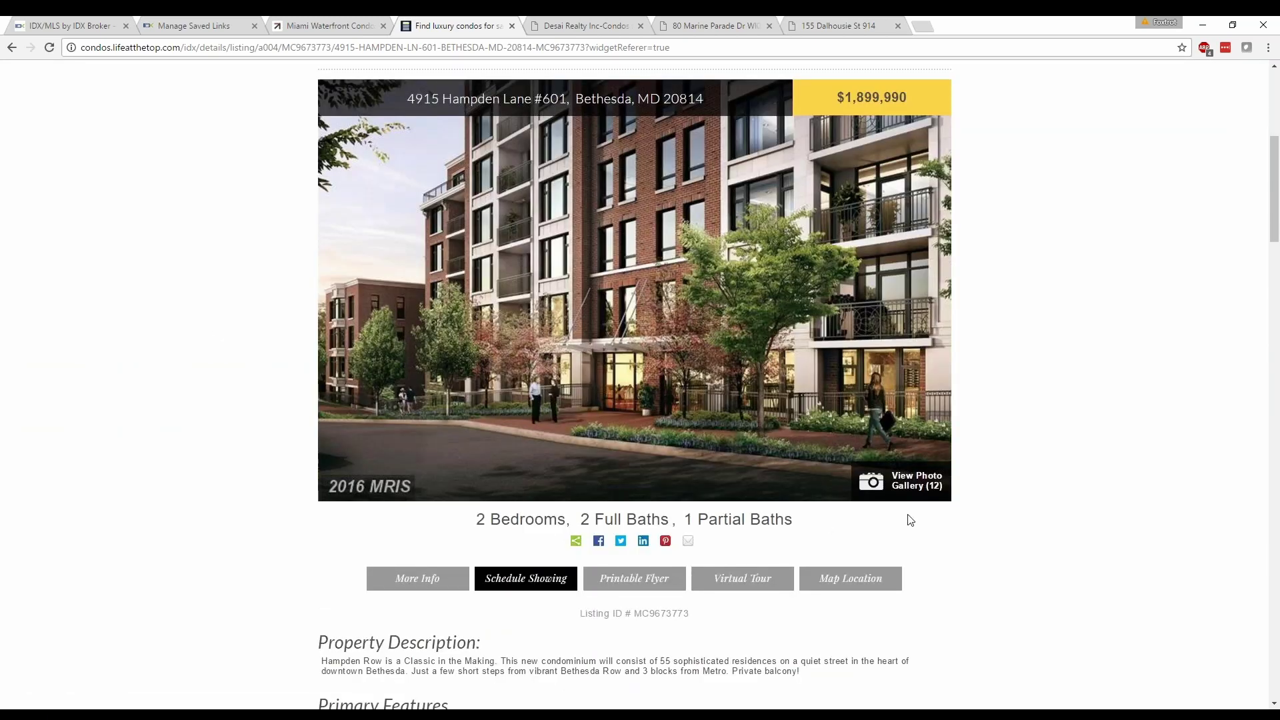
Review the #601 listing's features, Bethesda map and request form, then go to Bryan School Lofts.
{"action": "scroll", "coordinate": [910, 520], "scroll_direction": "down", "scroll_amount": 5}
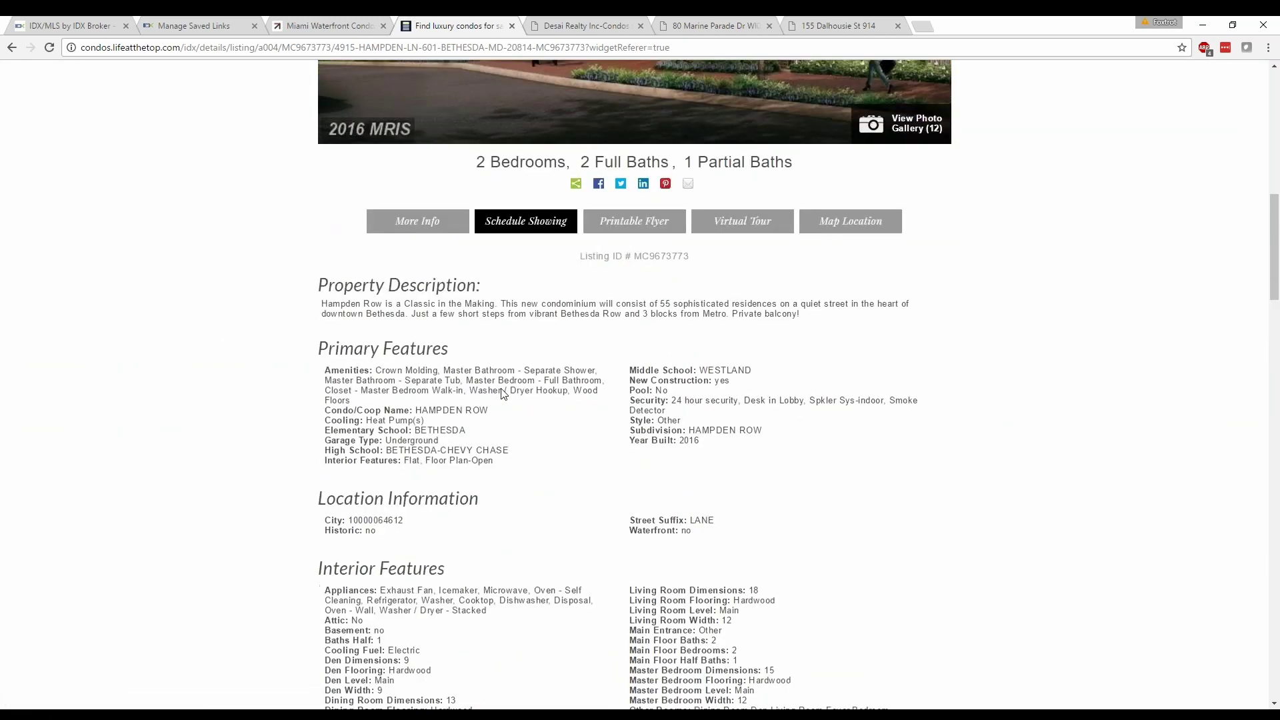
{"action": "scroll", "coordinate": [158, 334], "scroll_direction": "down", "scroll_amount": 10}
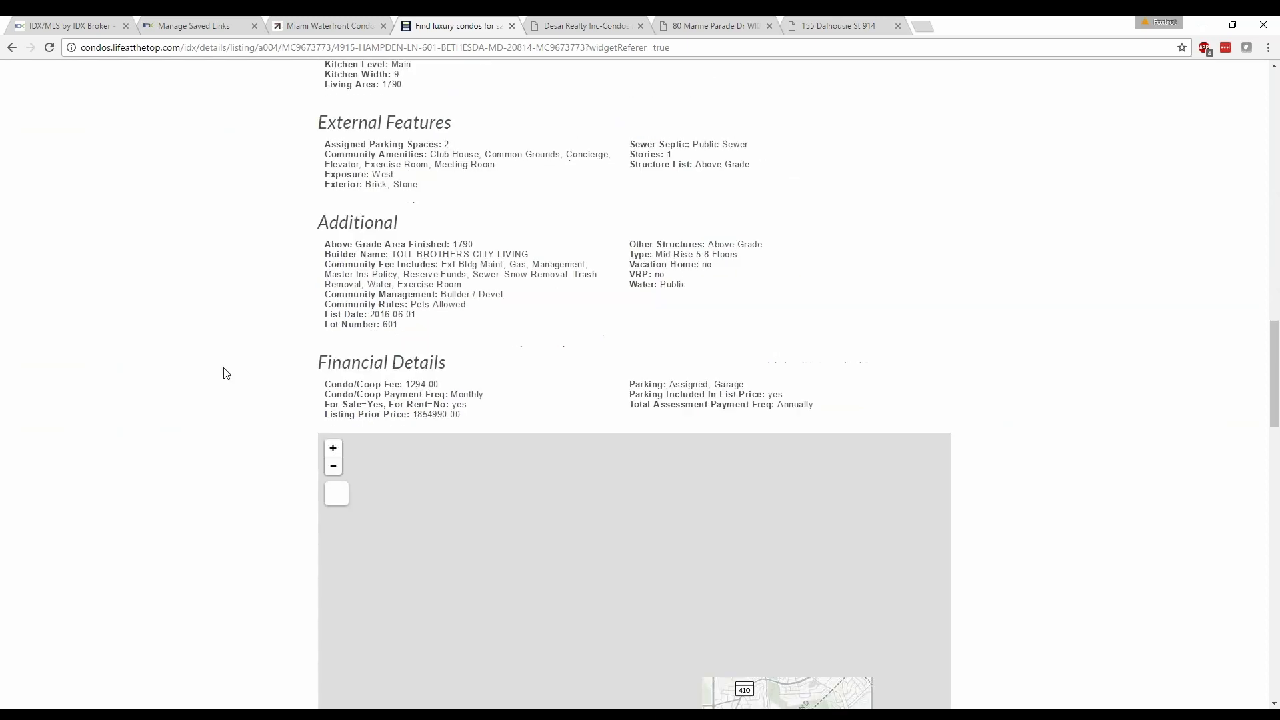
{"action": "scroll", "coordinate": [227, 374], "scroll_direction": "down", "scroll_amount": 6}
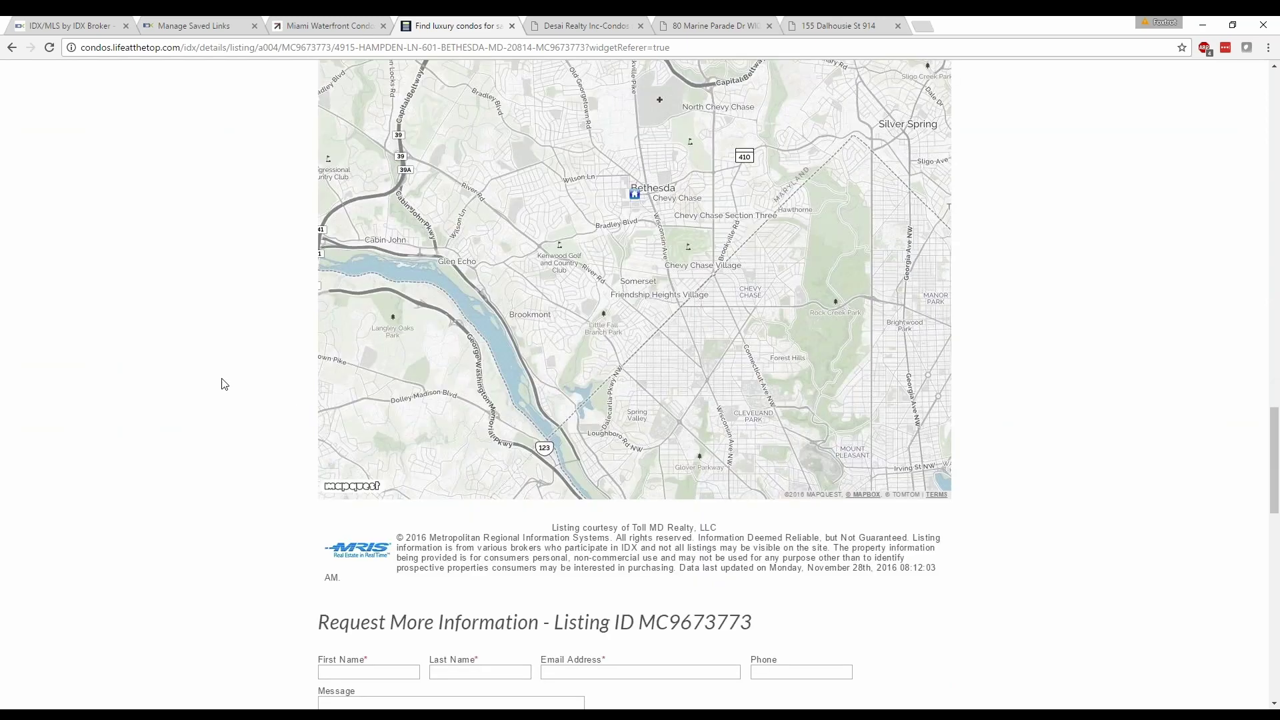
{"action": "scroll", "coordinate": [222, 383], "scroll_direction": "down", "scroll_amount": 4}
{"action": "scroll", "coordinate": [208, 401], "scroll_direction": "down", "scroll_amount": 4}
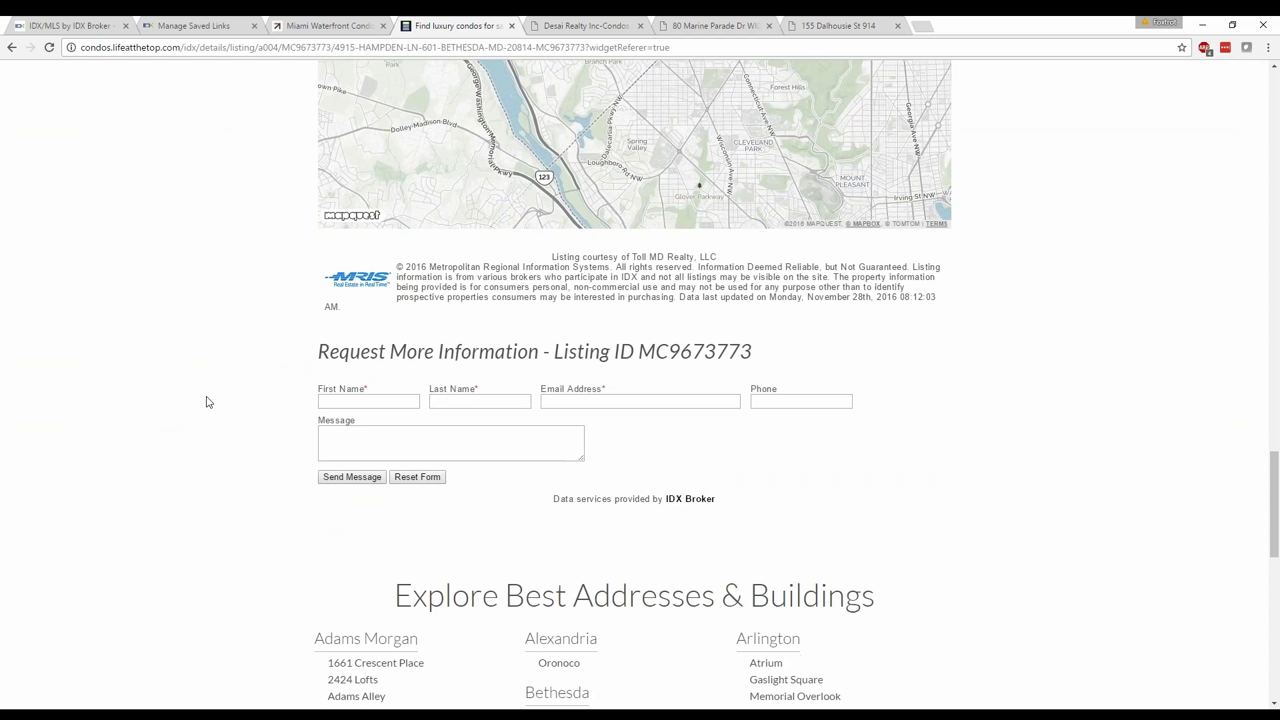
{"action": "left_click", "coordinate": [581, 541]}
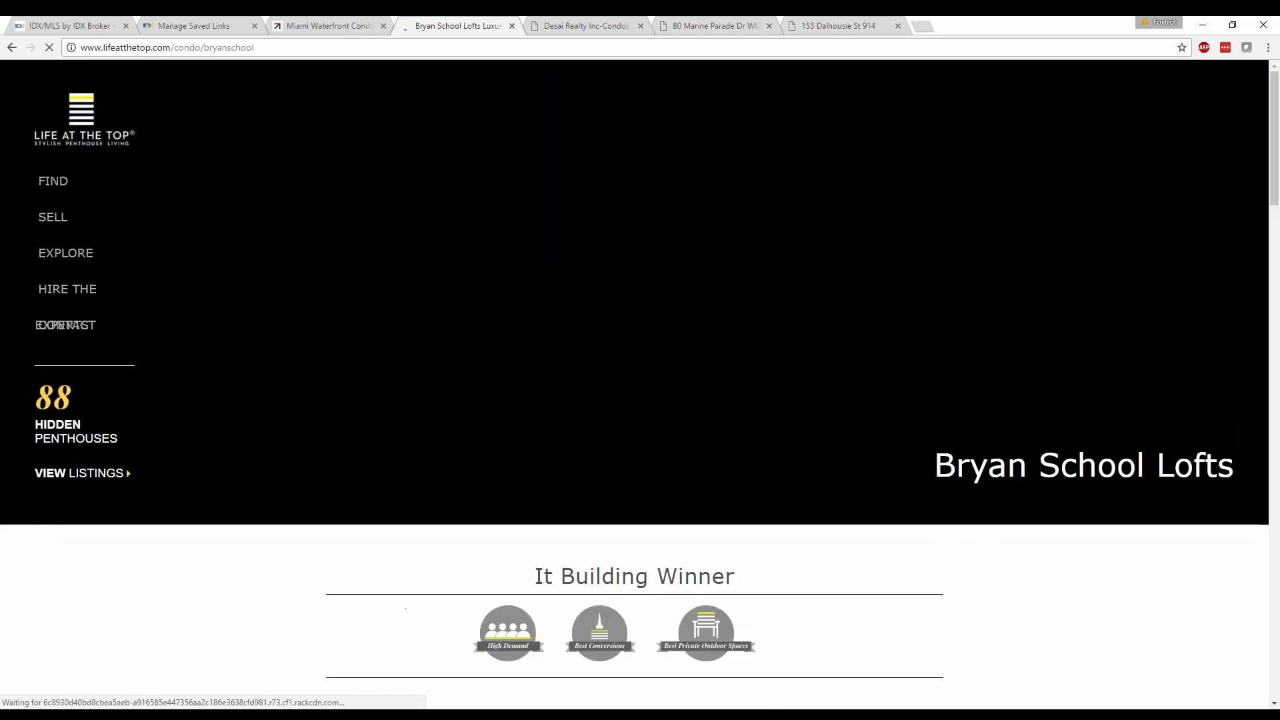
Browse down the Bryan School Lofts building page and back up.
{"action": "scroll", "coordinate": [260, 438], "scroll_direction": "down", "scroll_amount": 10}
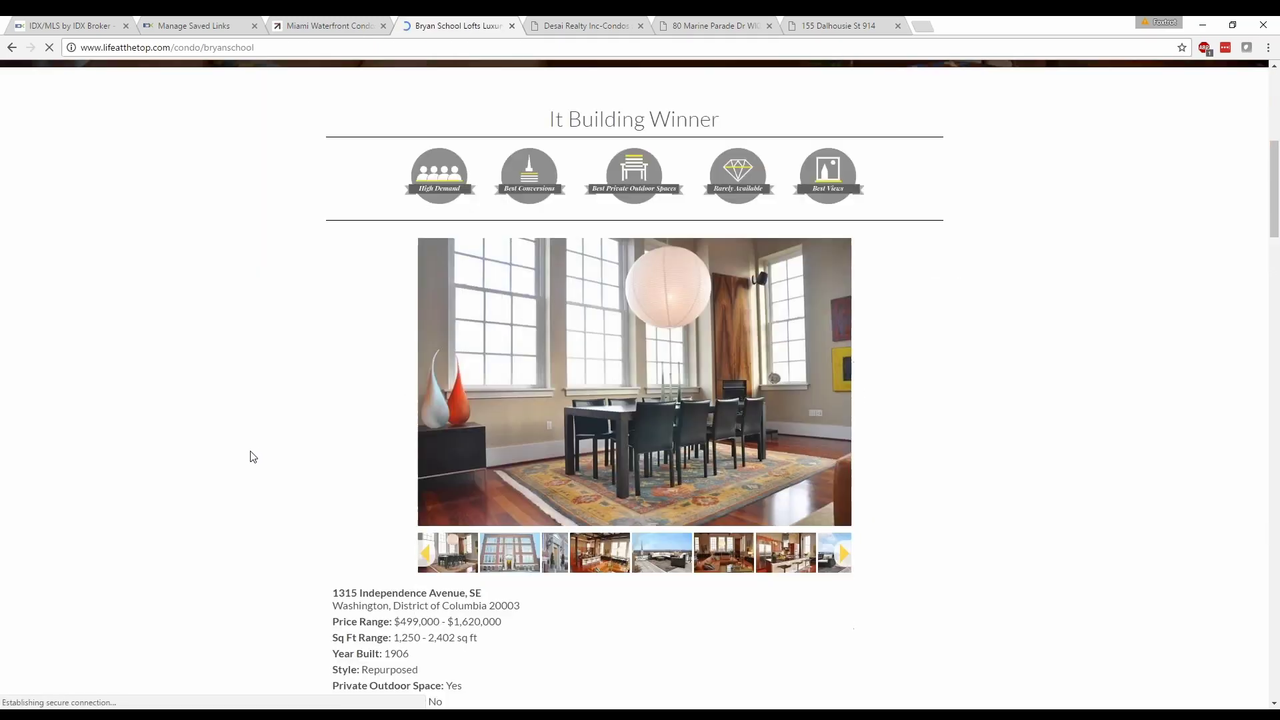
{"action": "scroll", "coordinate": [251, 460], "scroll_direction": "down", "scroll_amount": 13}
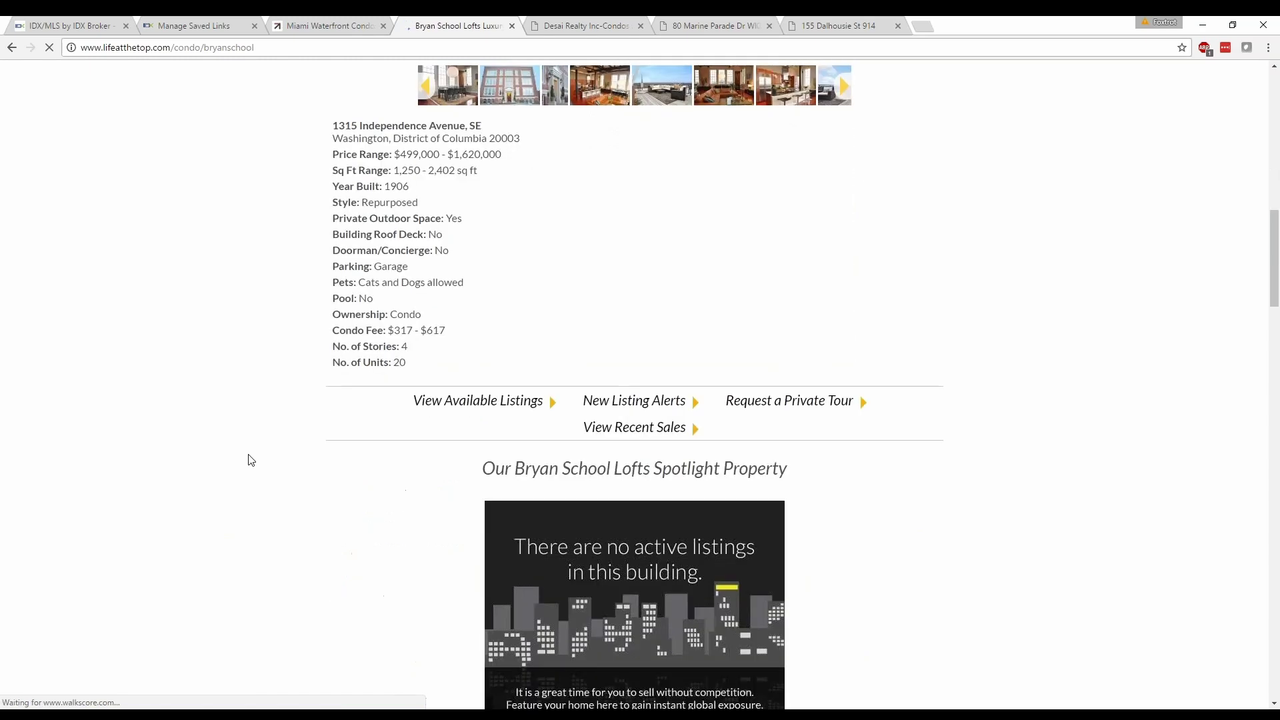
{"action": "scroll", "coordinate": [251, 460], "scroll_direction": "down", "scroll_amount": 12}
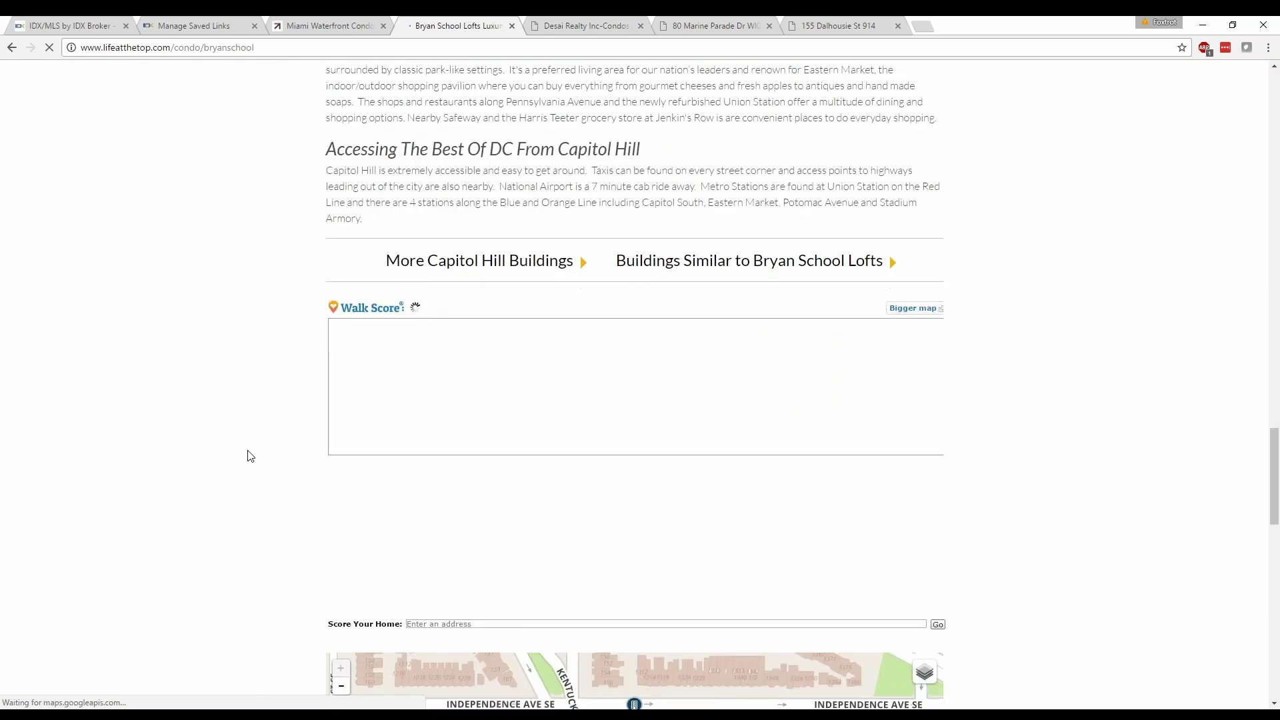
{"action": "scroll", "coordinate": [246, 455], "scroll_direction": "down", "scroll_amount": 5}
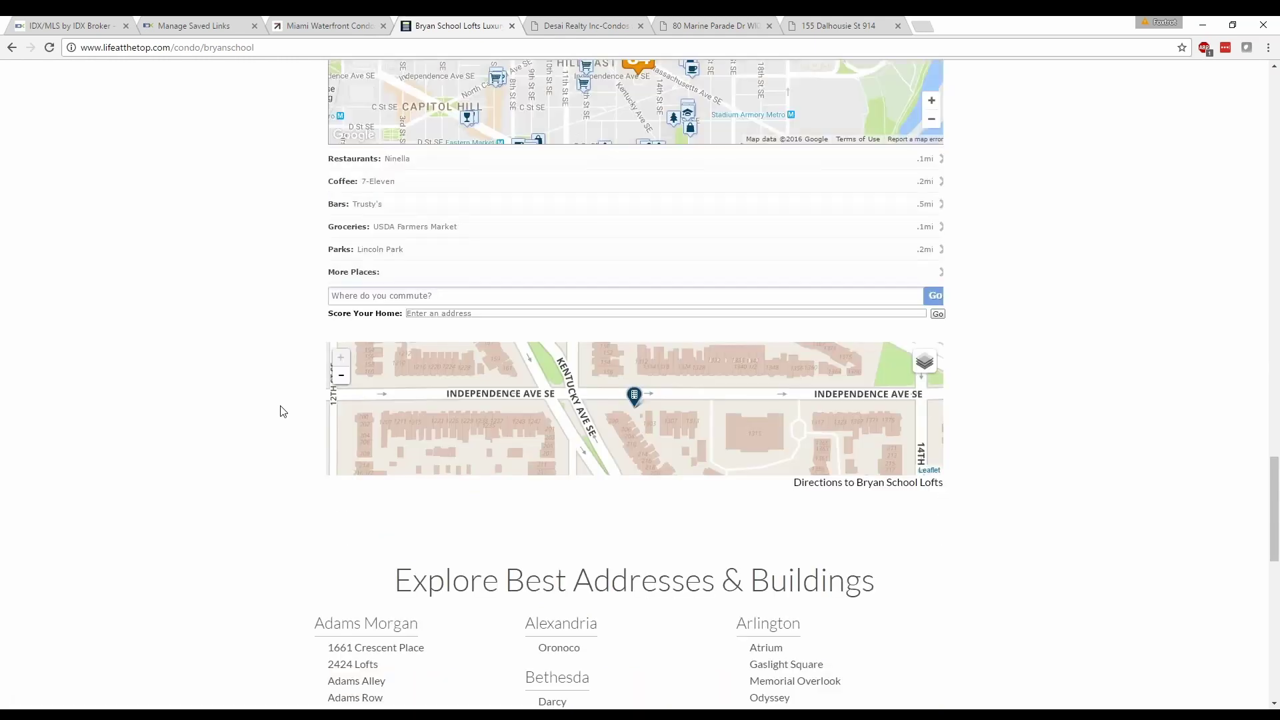
{"action": "scroll", "coordinate": [247, 458], "scroll_direction": "down", "scroll_amount": 4}
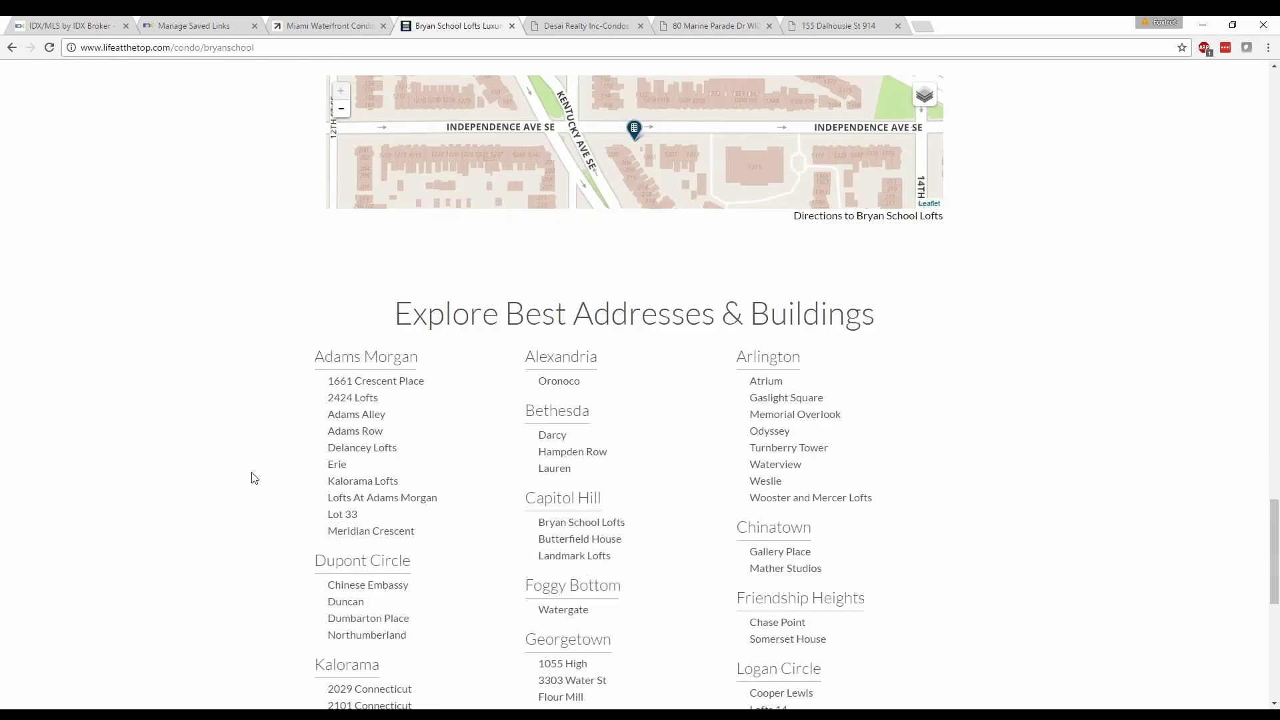
{"action": "scroll", "coordinate": [251, 478], "scroll_direction": "up", "scroll_amount": 5}
{"action": "left_click_drag", "start_coordinate": [1274, 466], "coordinate": [1274, 458]}
{"action": "left_click_drag", "start_coordinate": [1274, 460], "coordinate": [1276, 316]}
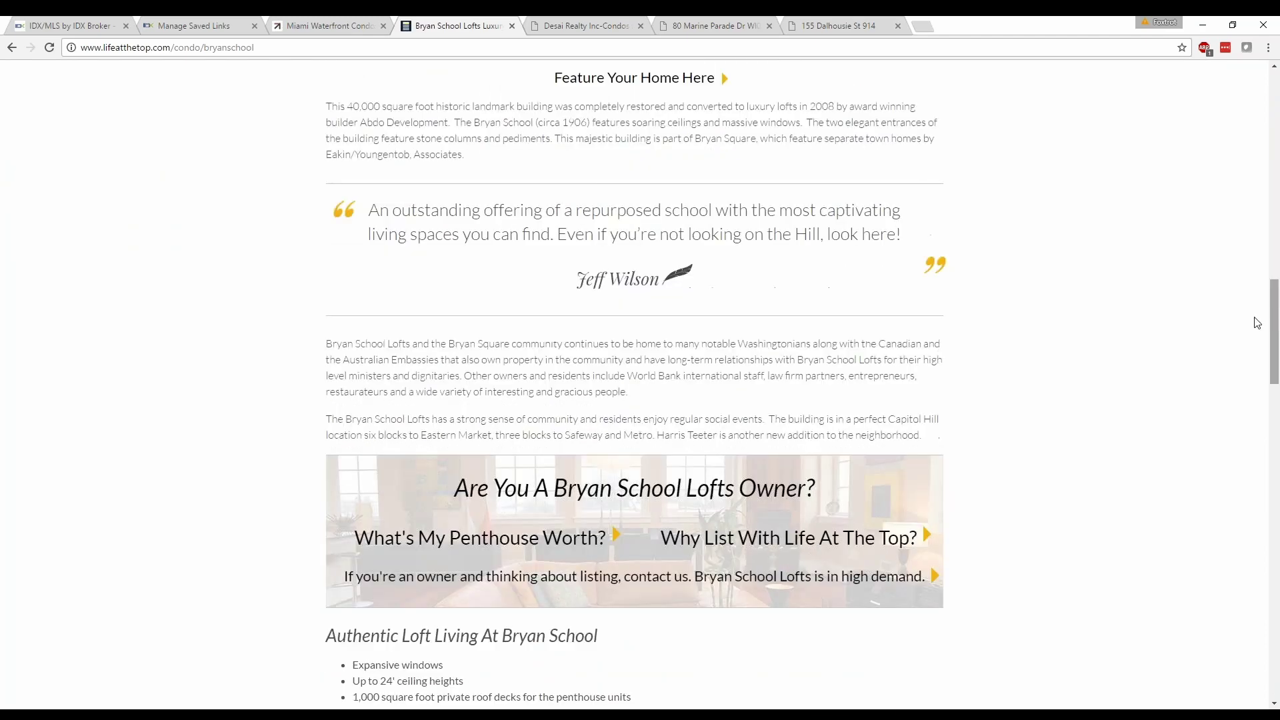
Scroll the Bryan School Lofts page to its footer, then return to the IDX Broker homepage.
{"action": "scroll", "coordinate": [483, 323], "scroll_direction": "down", "scroll_amount": 6}
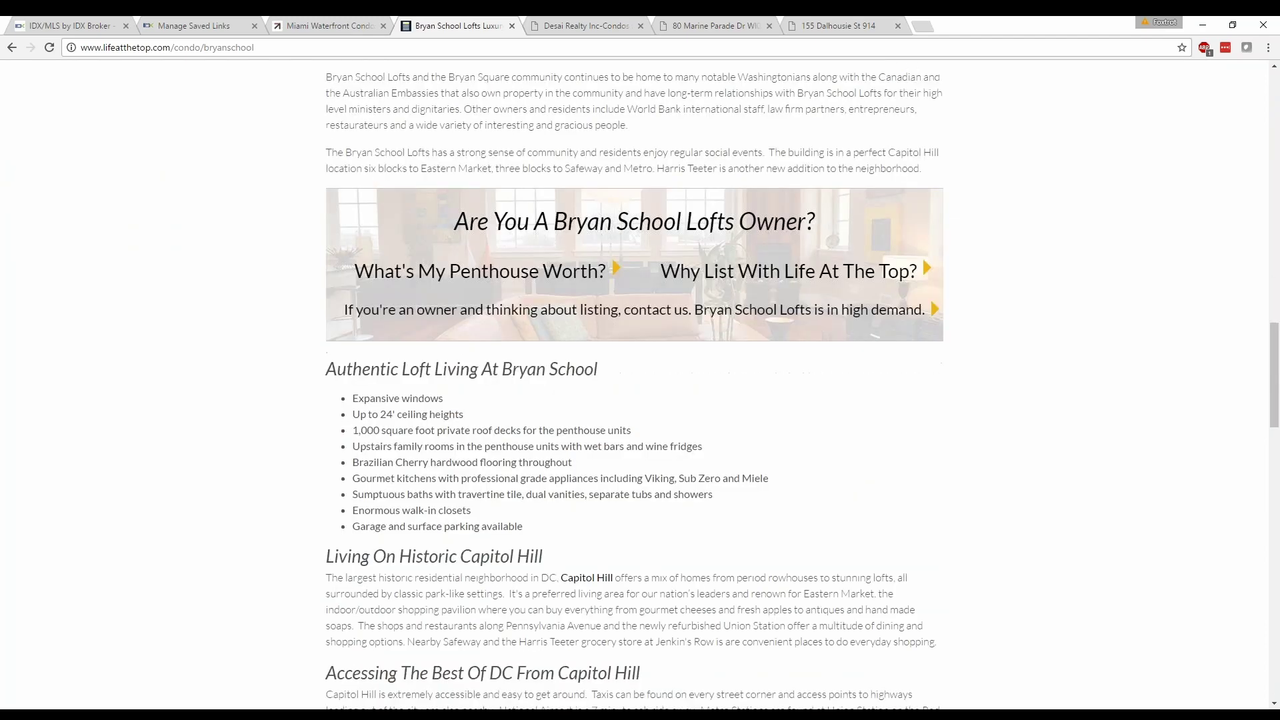
{"action": "scroll", "coordinate": [422, 388], "scroll_direction": "down", "scroll_amount": 2}
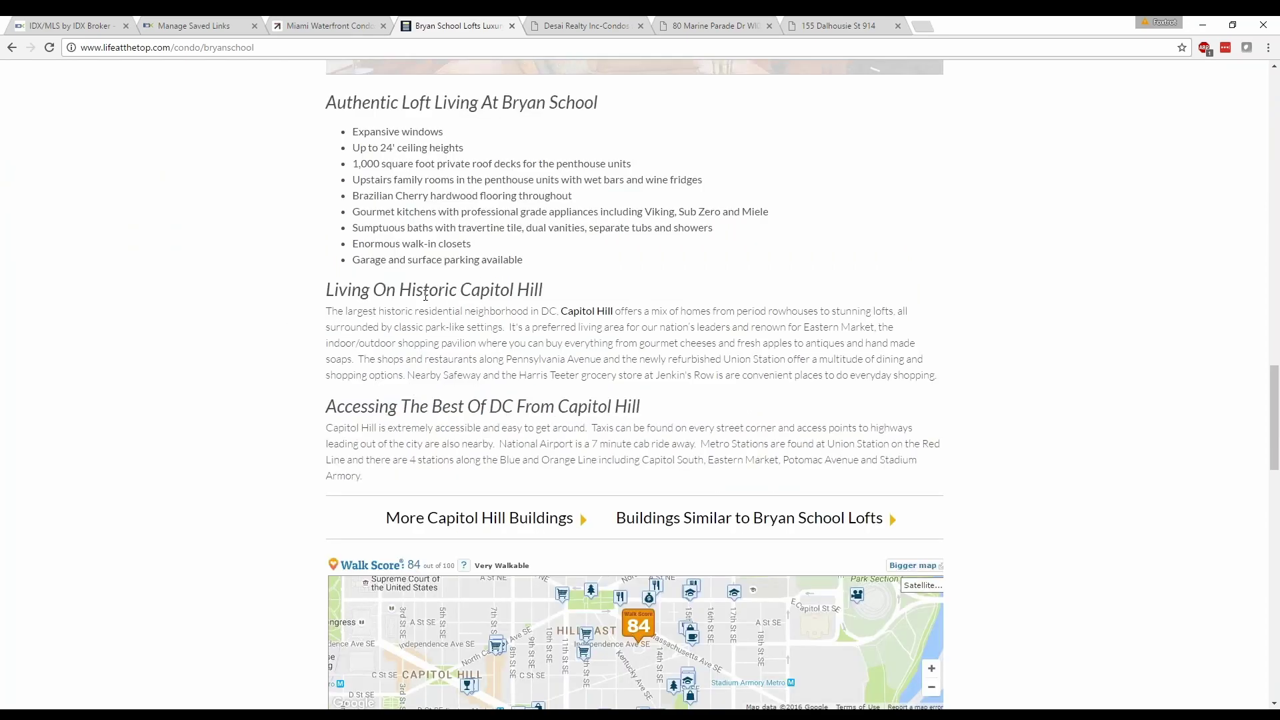
{"action": "scroll", "coordinate": [274, 437], "scroll_direction": "down", "scroll_amount": 5}
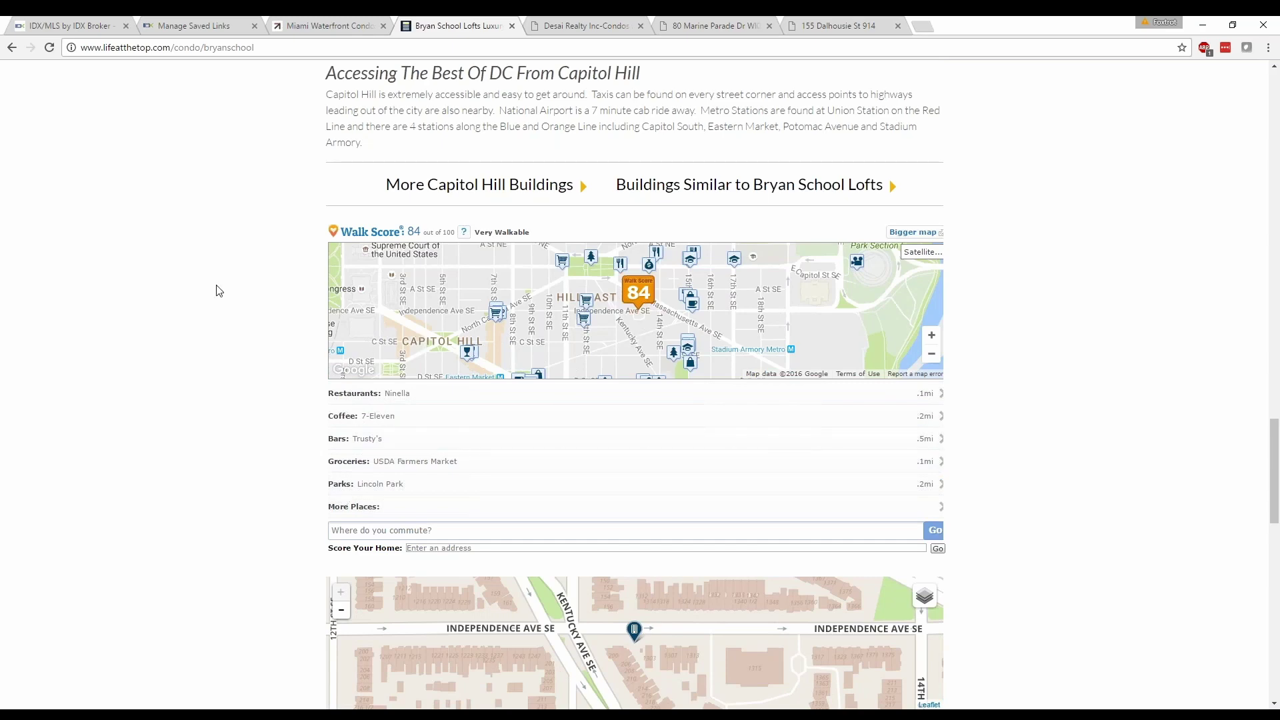
{"action": "scroll", "coordinate": [217, 291], "scroll_direction": "down", "scroll_amount": 4}
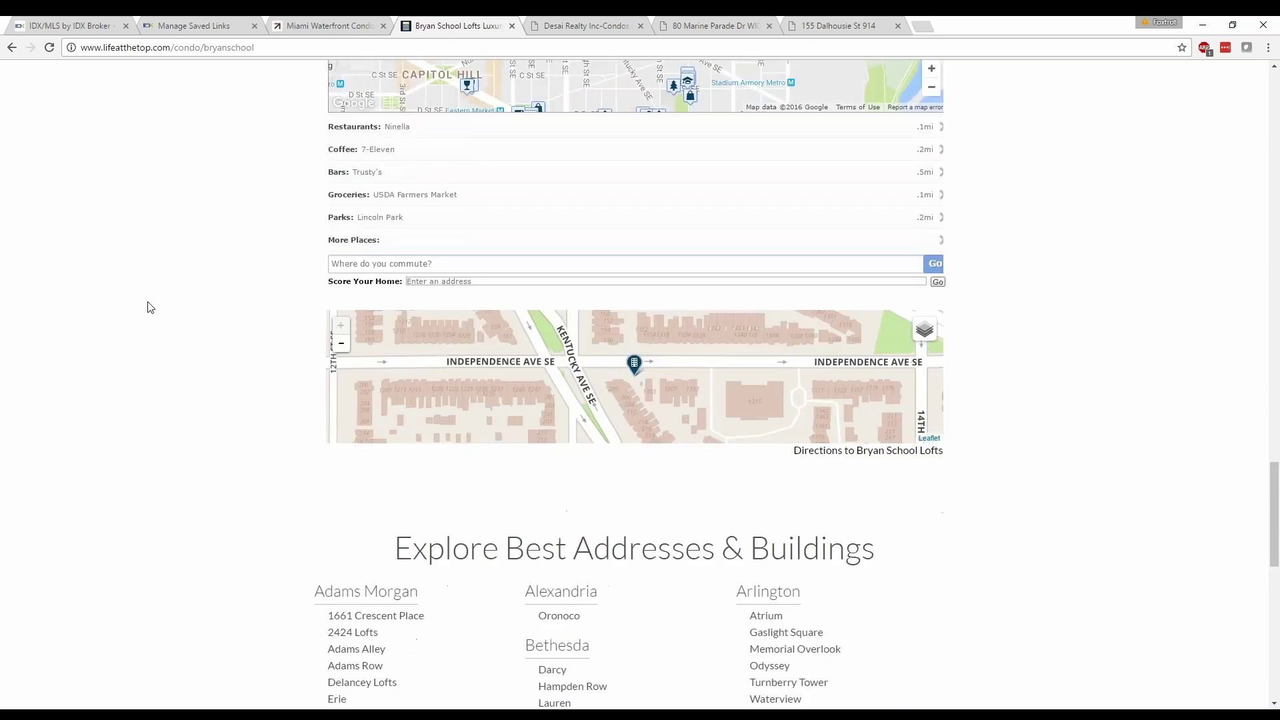
{"action": "scroll", "coordinate": [254, 309], "scroll_direction": "down", "scroll_amount": 7}
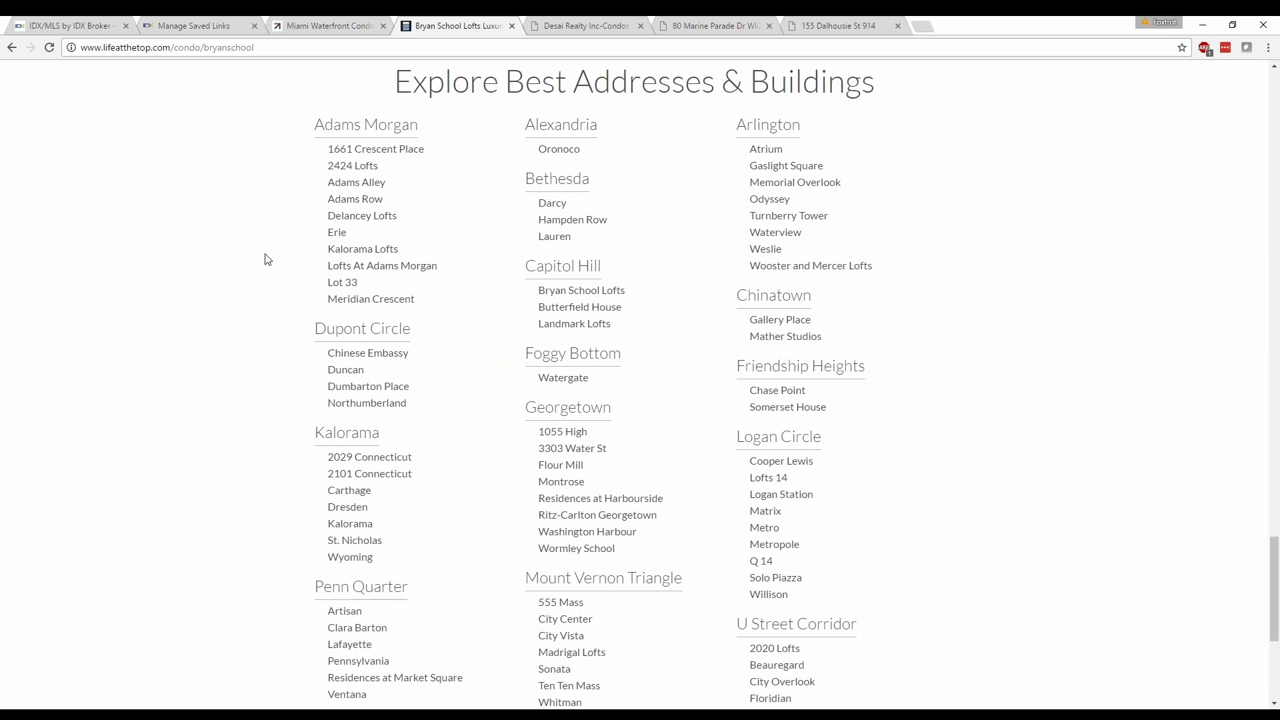
{"action": "scroll", "coordinate": [267, 260], "scroll_direction": "down", "scroll_amount": 1}
{"action": "scroll", "coordinate": [265, 260], "scroll_direction": "down", "scroll_amount": 5}
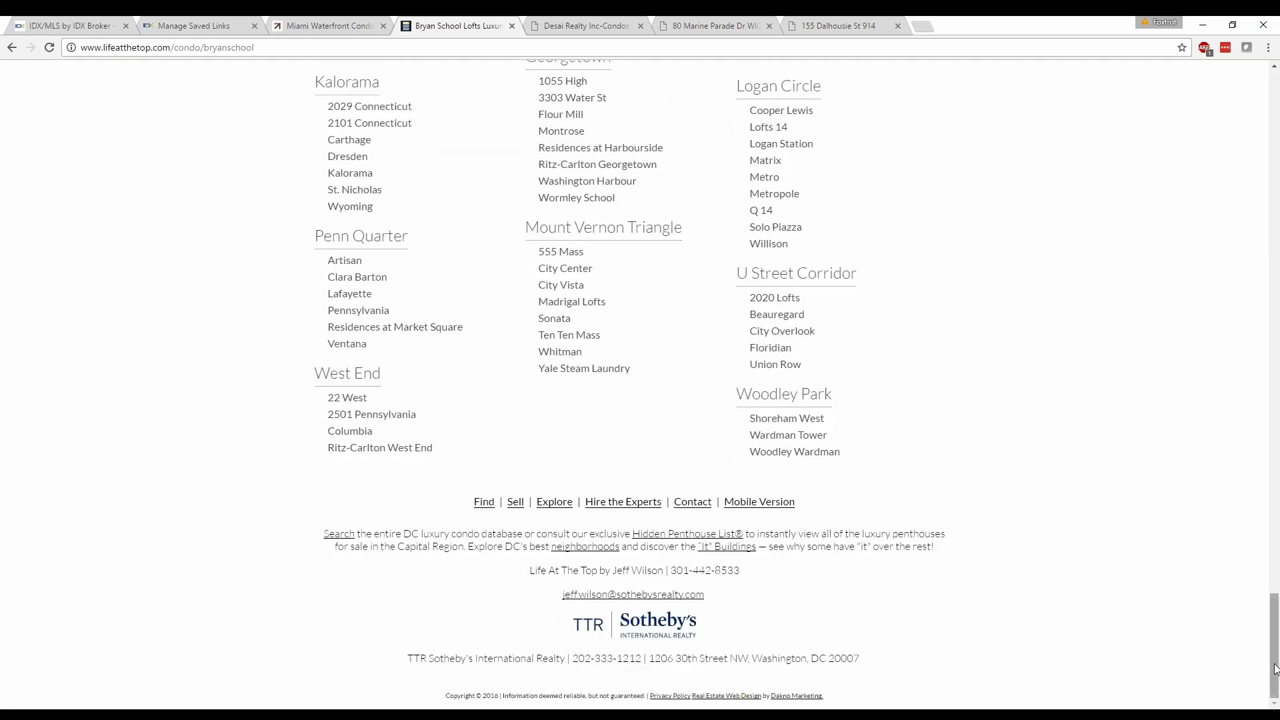
{"action": "left_click_drag", "start_coordinate": [1275, 669], "coordinate": [1242, 111]}
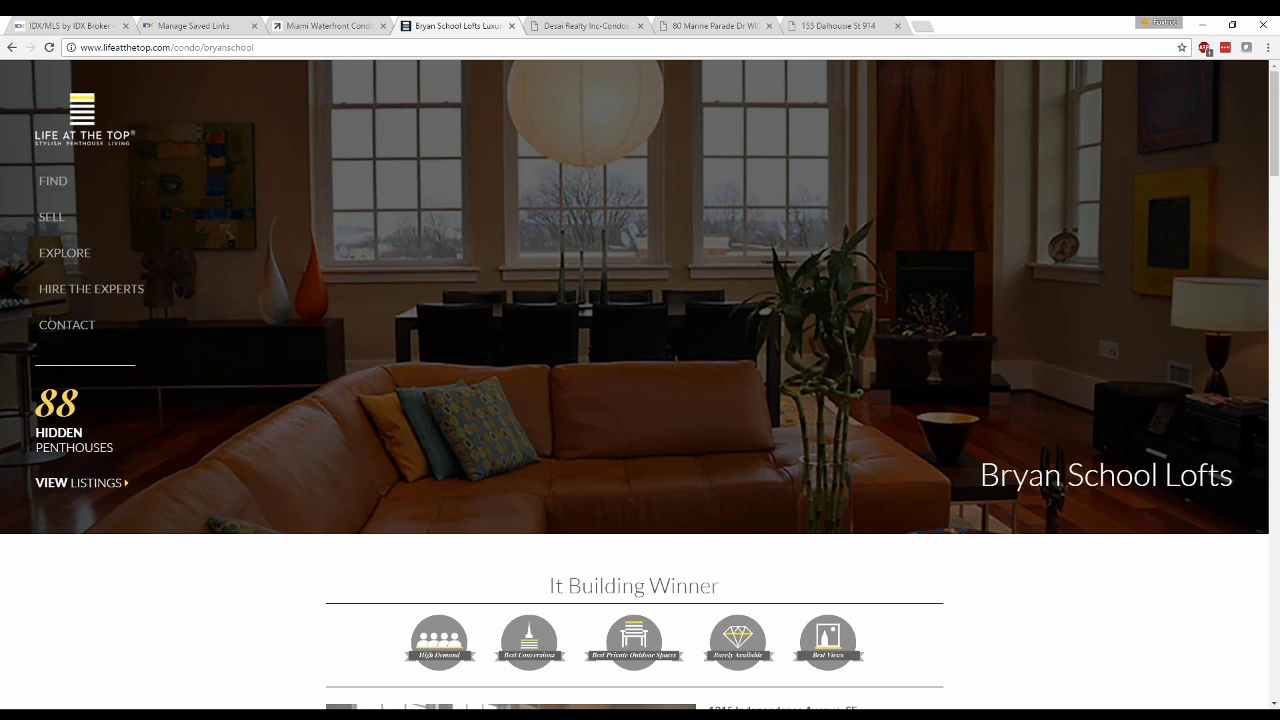
{"action": "left_click", "coordinate": [57, 23]}
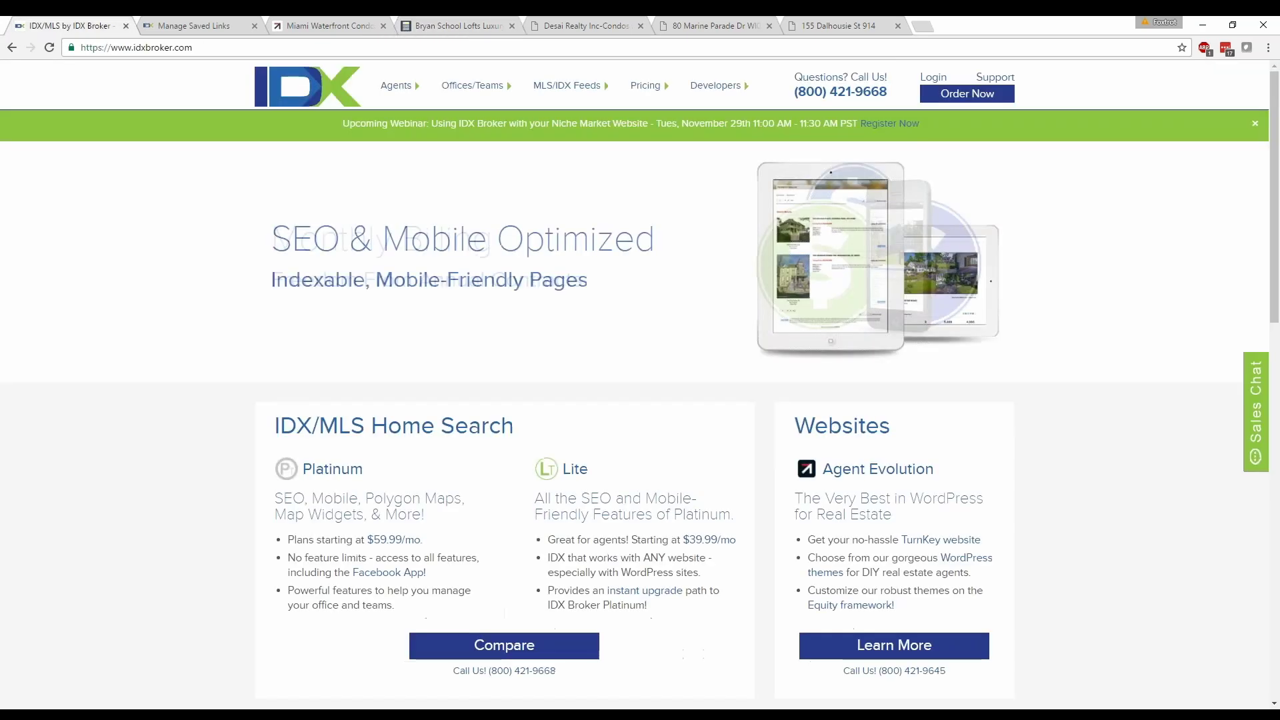